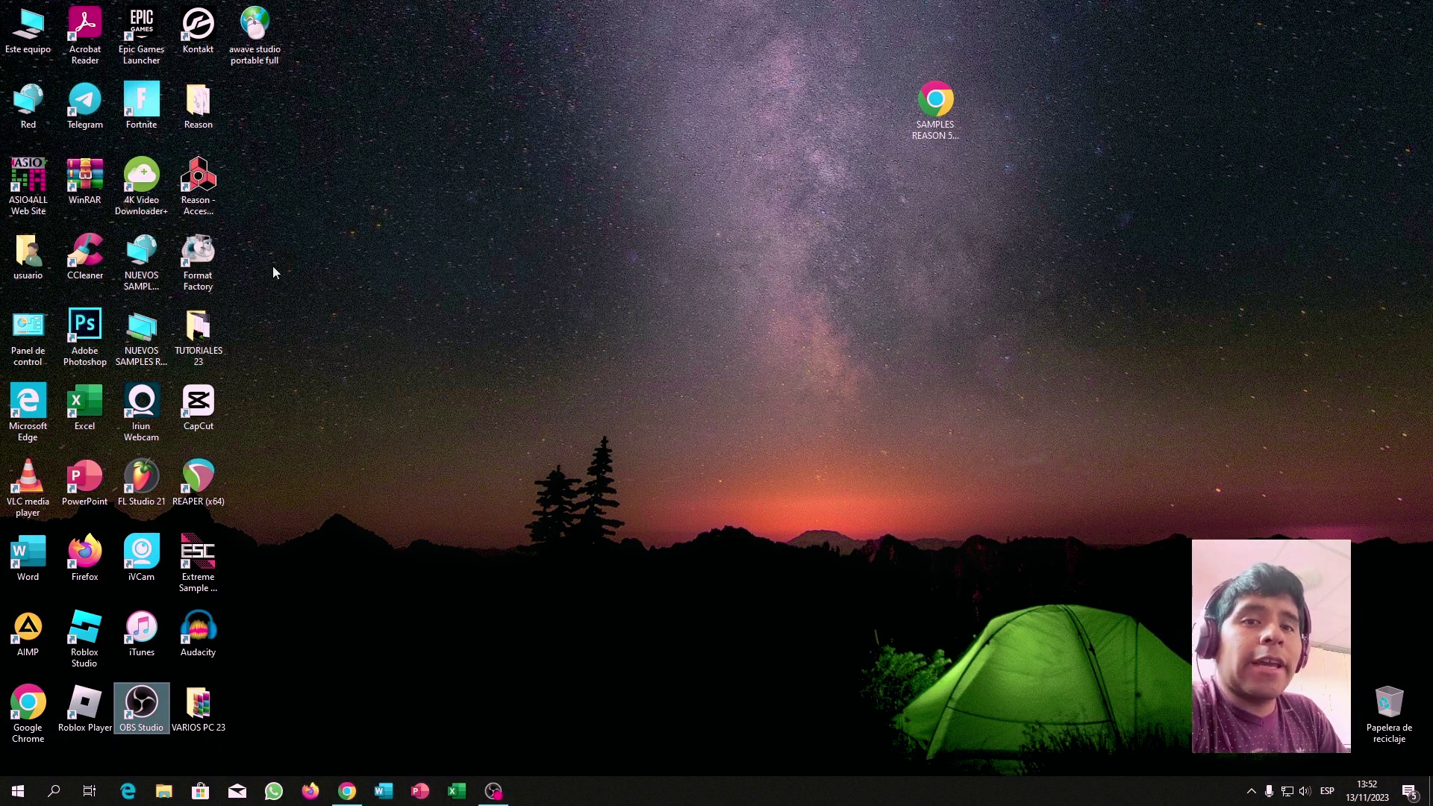
Step: Launch Extreme Sample Converter from the desktop and reposition its window
left_click(185, 567)
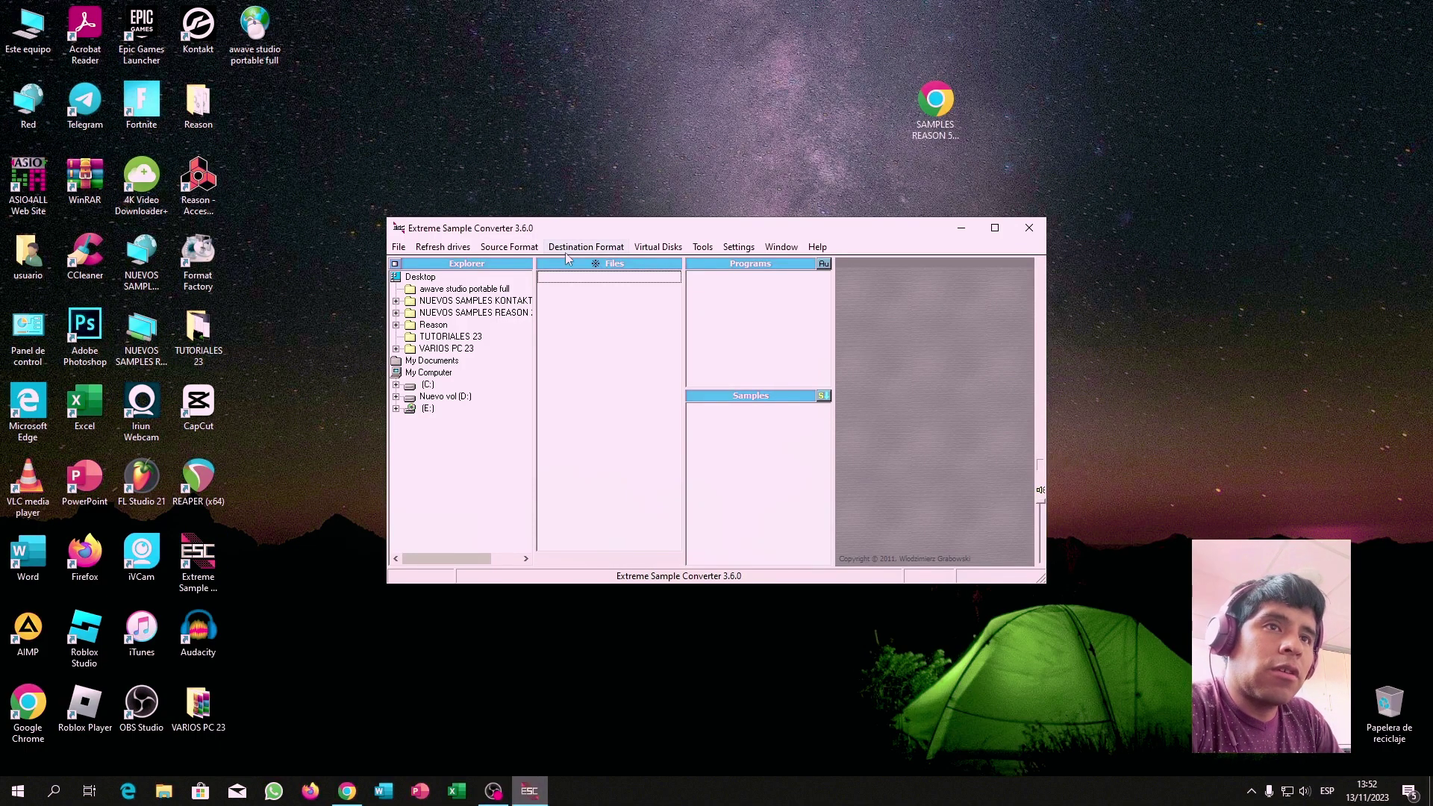
left_click_drag(590, 228, 482, 202)
left_click(422, 222)
left_click(422, 222)
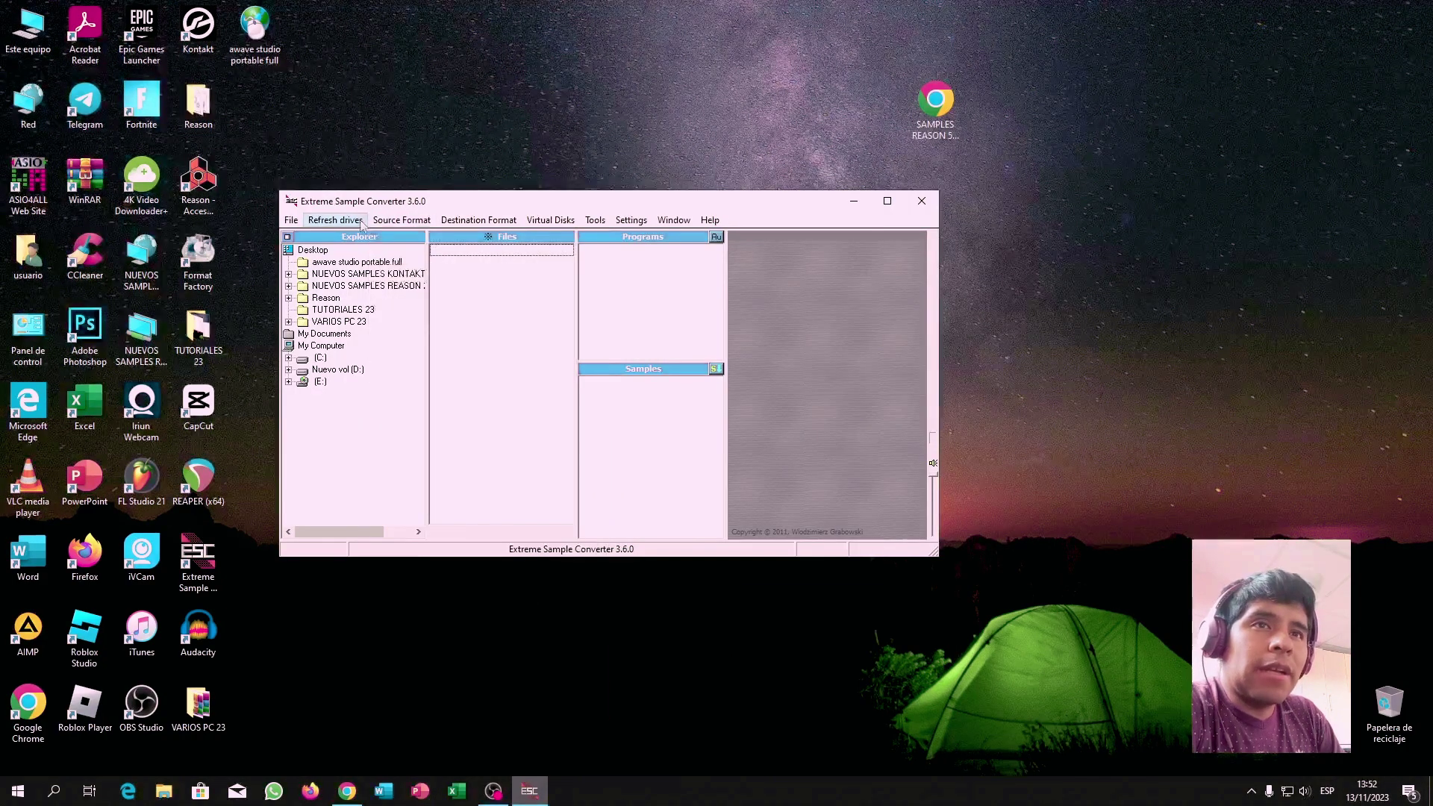
left_click(422, 223)
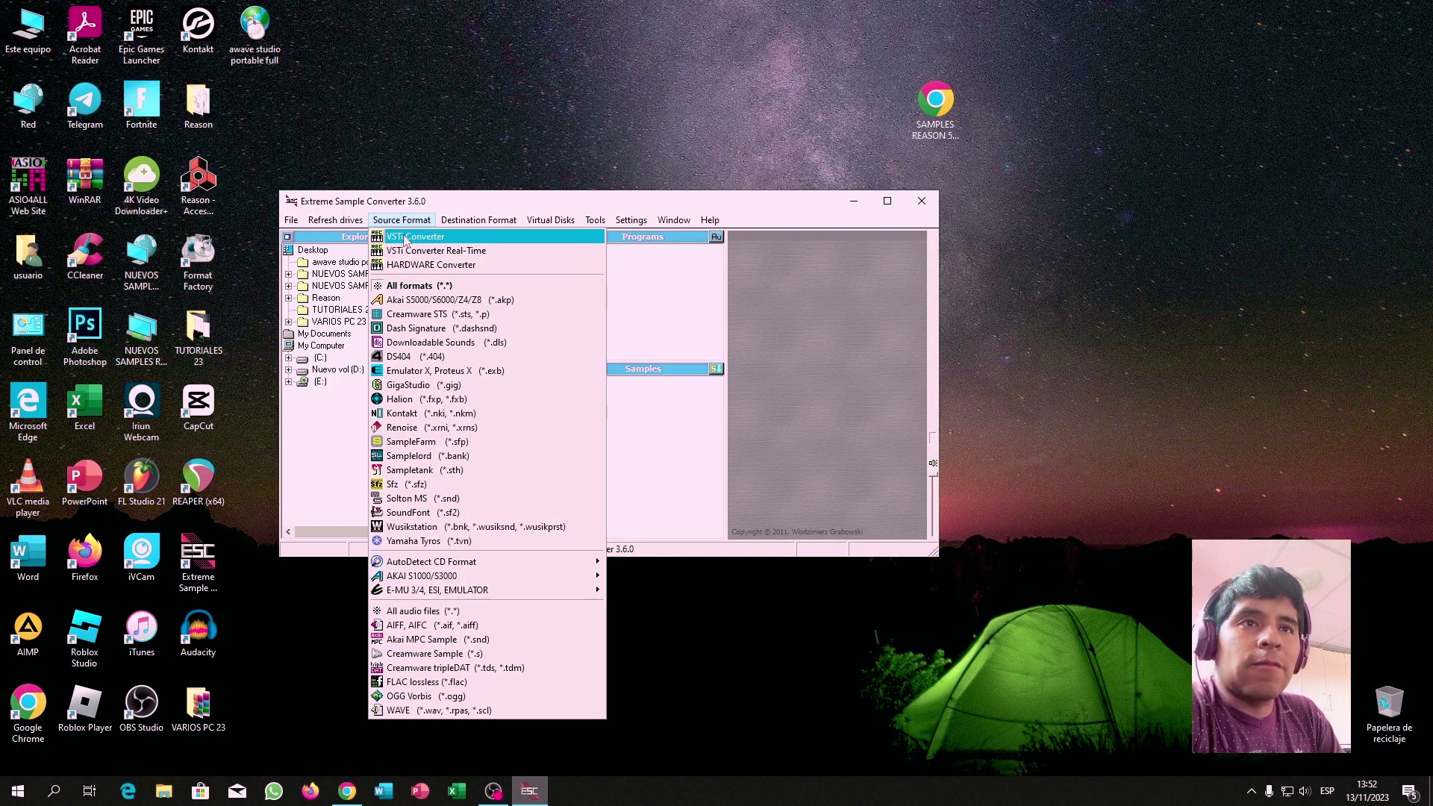
left_click(405, 237)
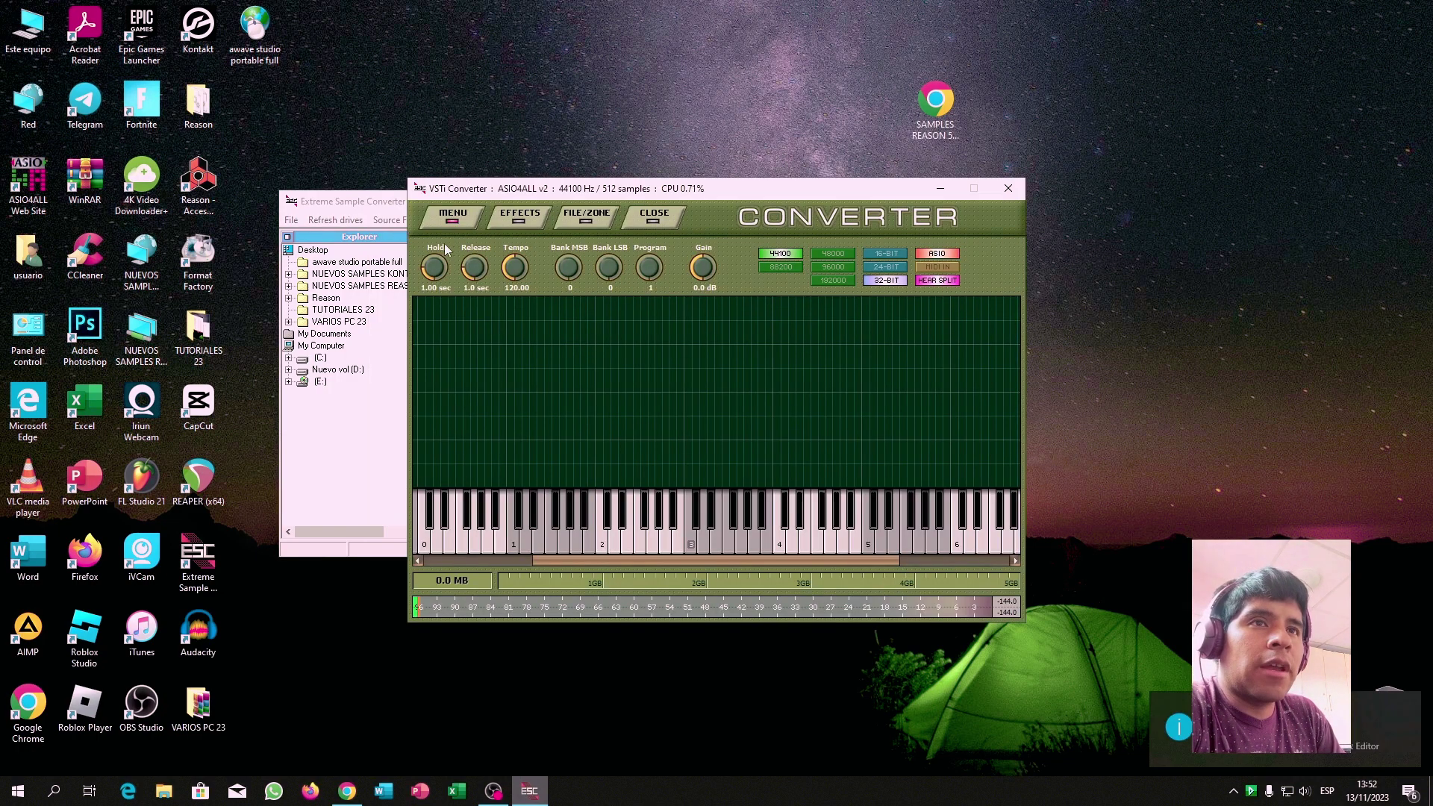
left_click_drag(500, 196, 504, 241)
left_click(1012, 235)
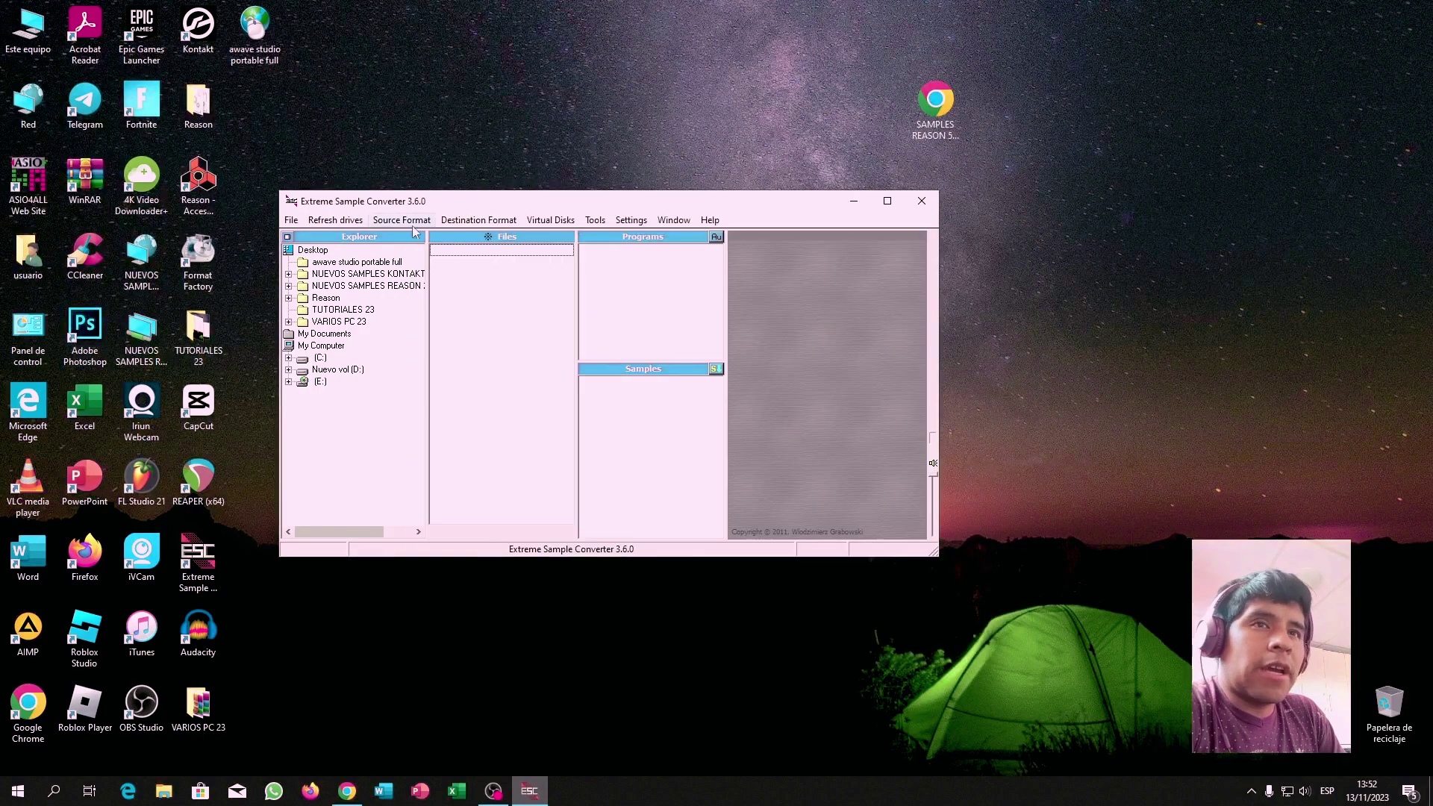
Step: Open the VSTi Converter and load ReWire VST.dll from the desktop folder ReWire VST Win, 32-bit version
left_click(404, 221)
left_click(410, 237)
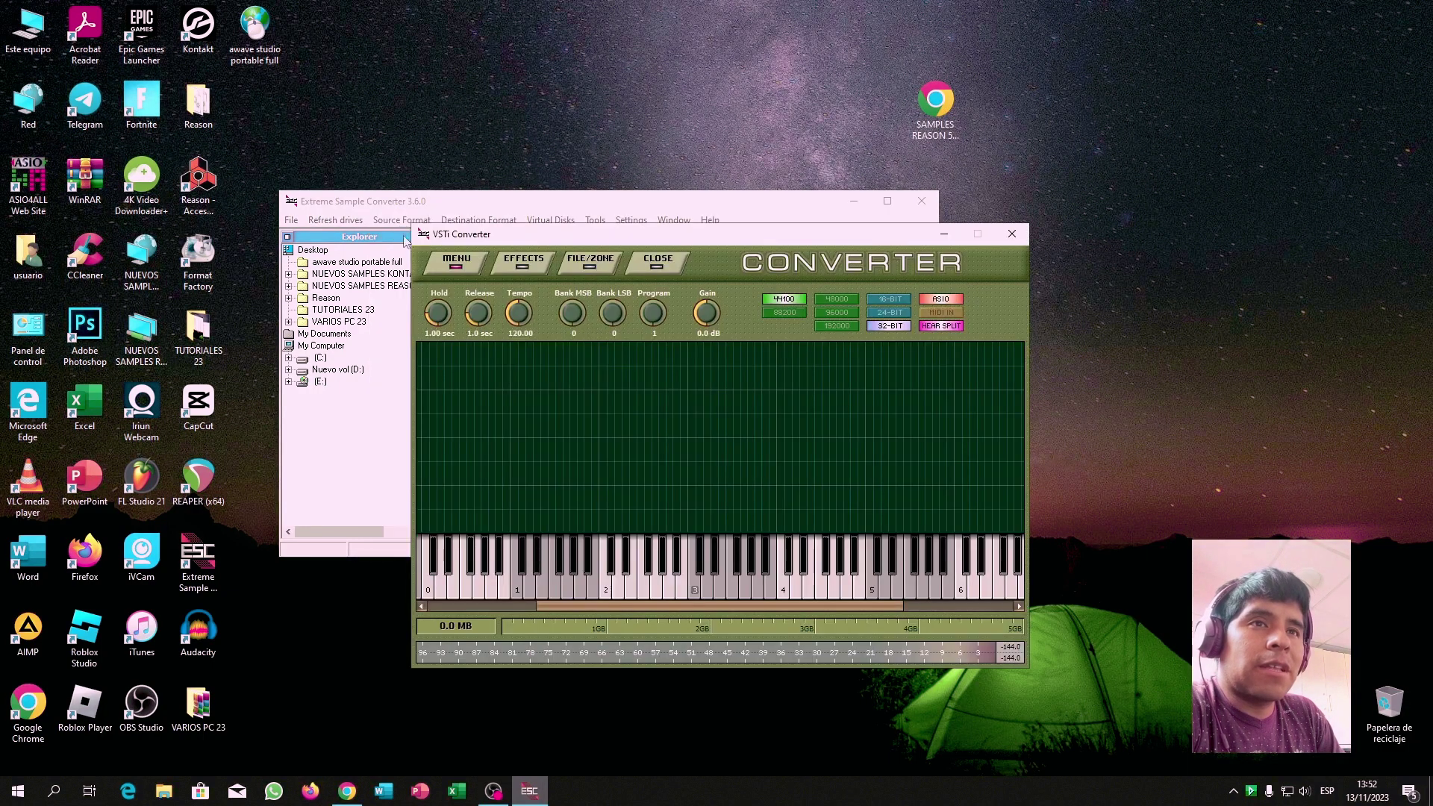
left_click(472, 269)
left_click(470, 307)
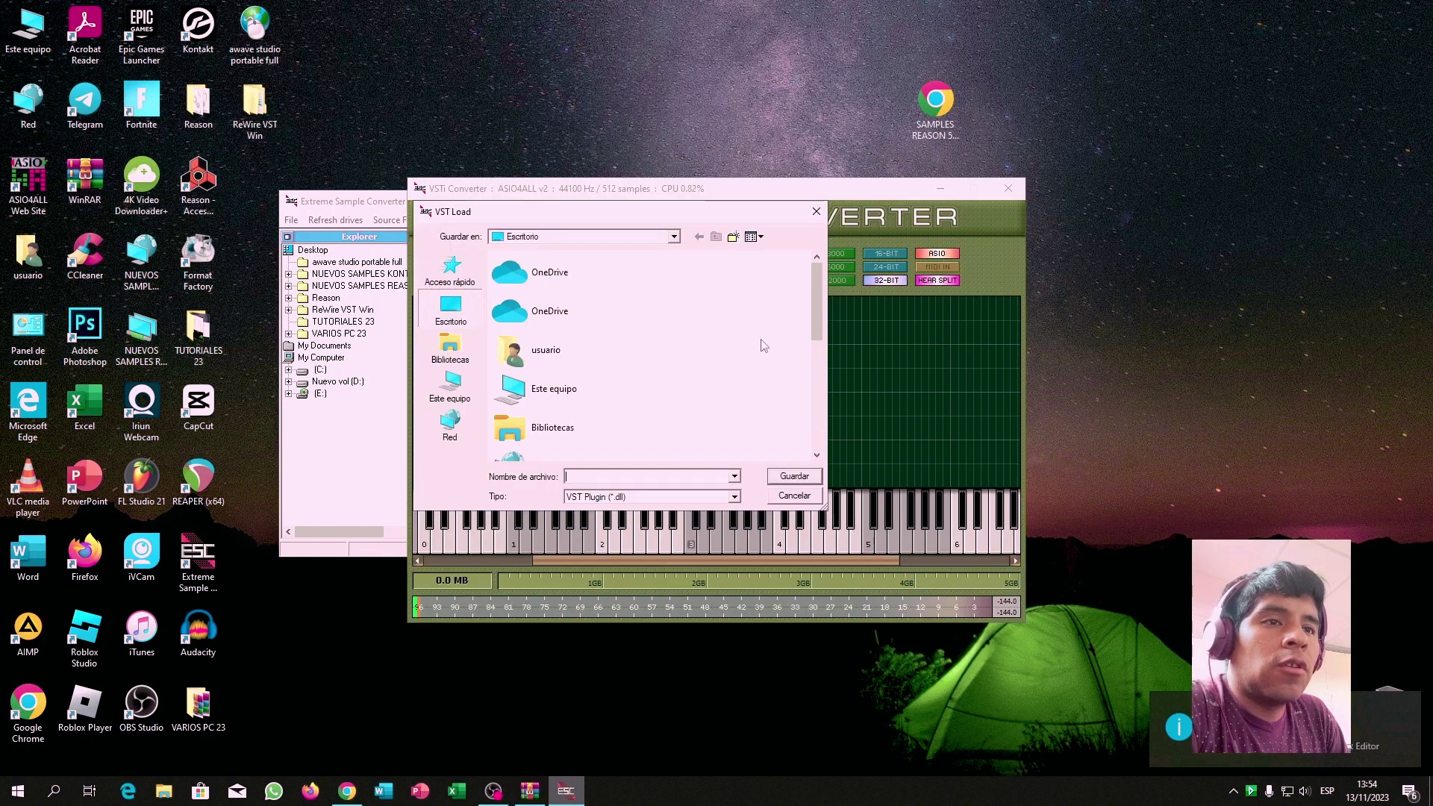
scroll(764, 346, "down", 5)
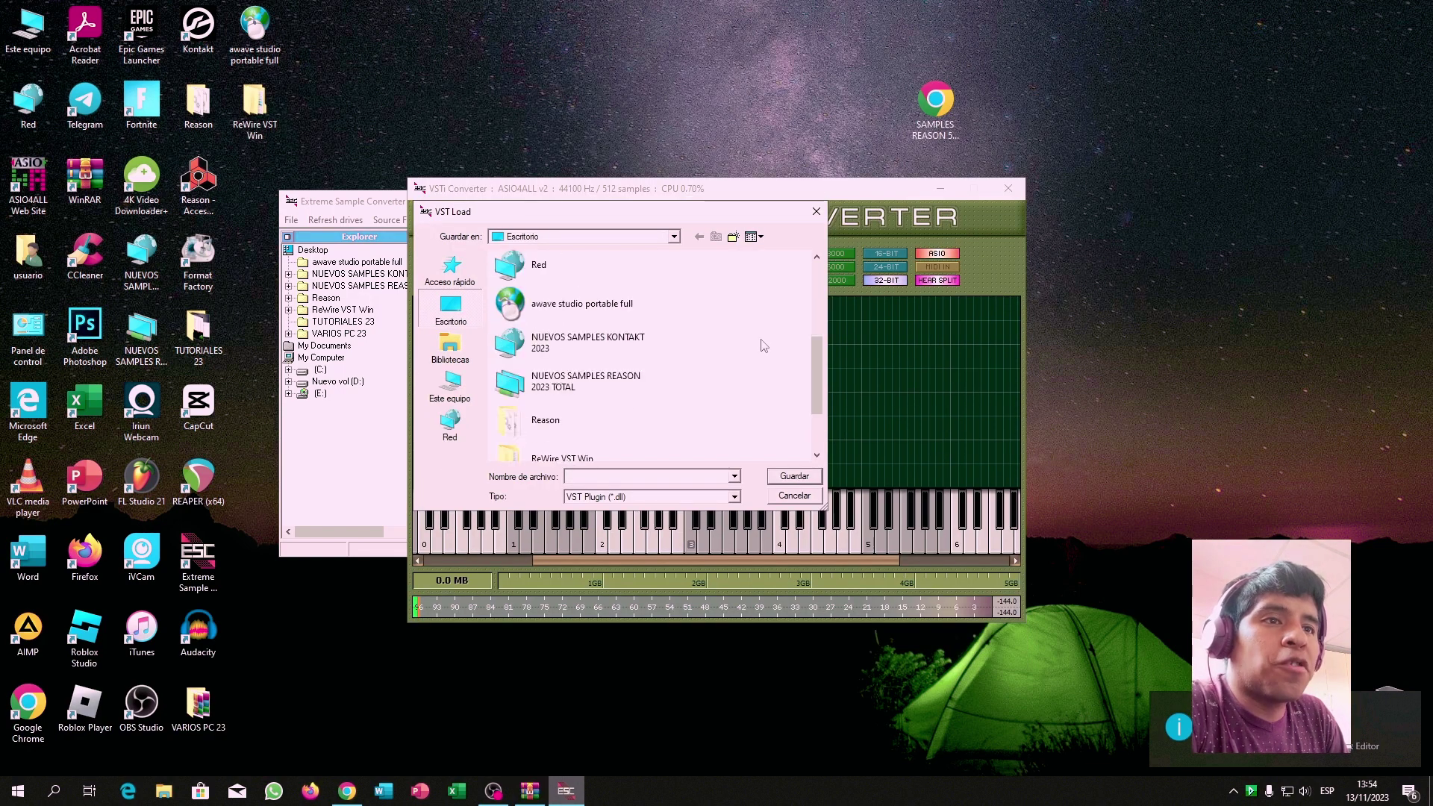
double_click(561, 379)
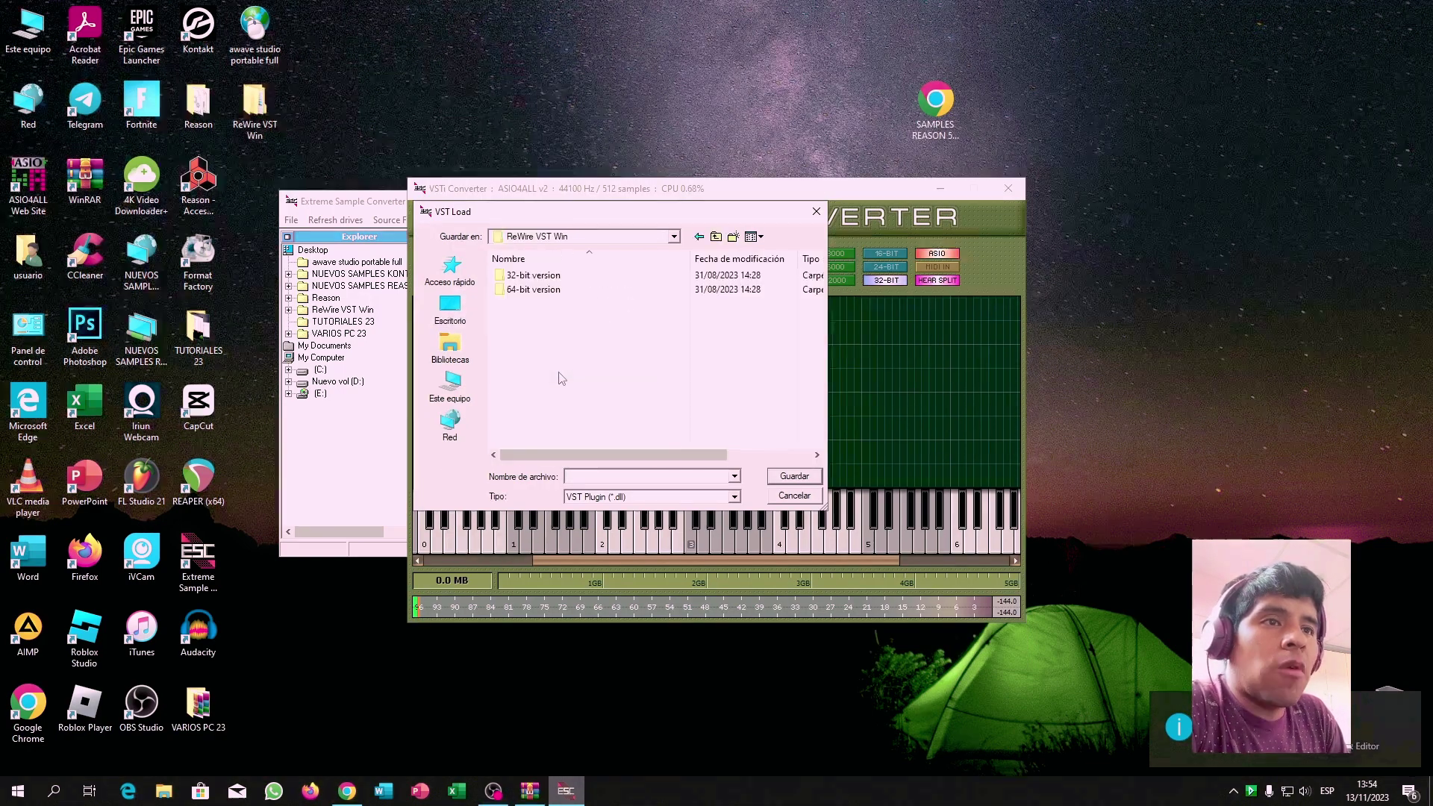
double_click(539, 280)
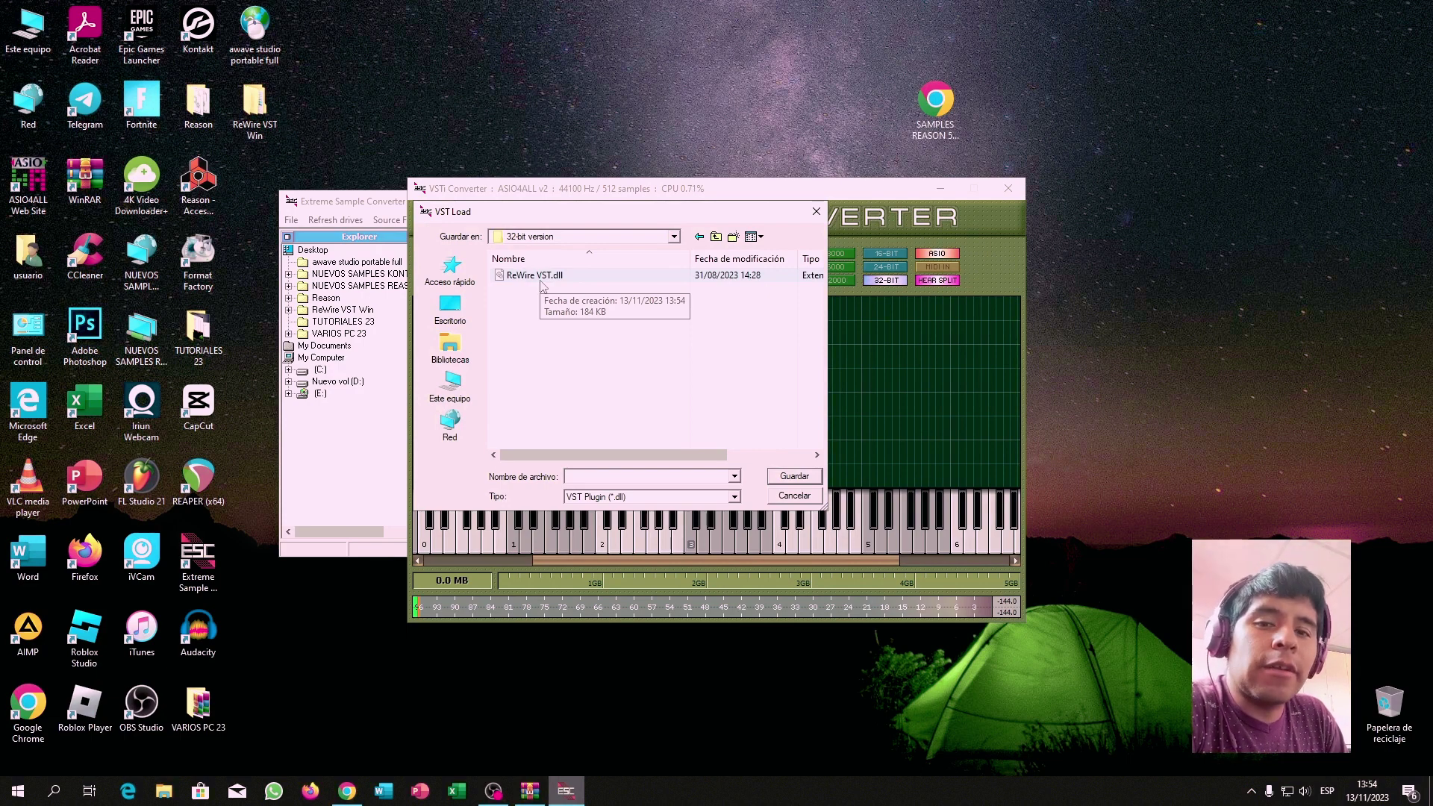
double_click(541, 276)
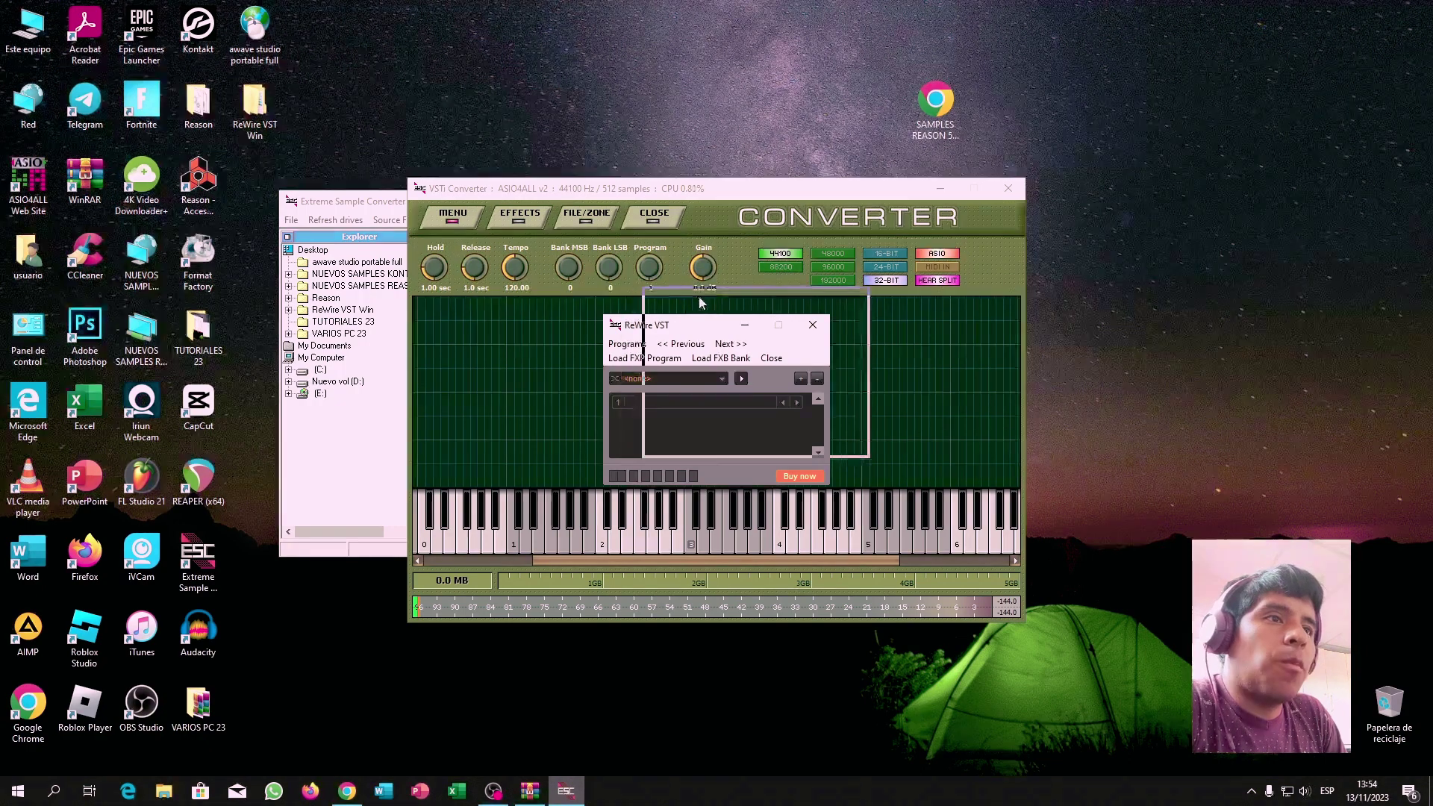
Step: Choose Reason as the ReWire VST application and launch it
left_click_drag(663, 326, 702, 299)
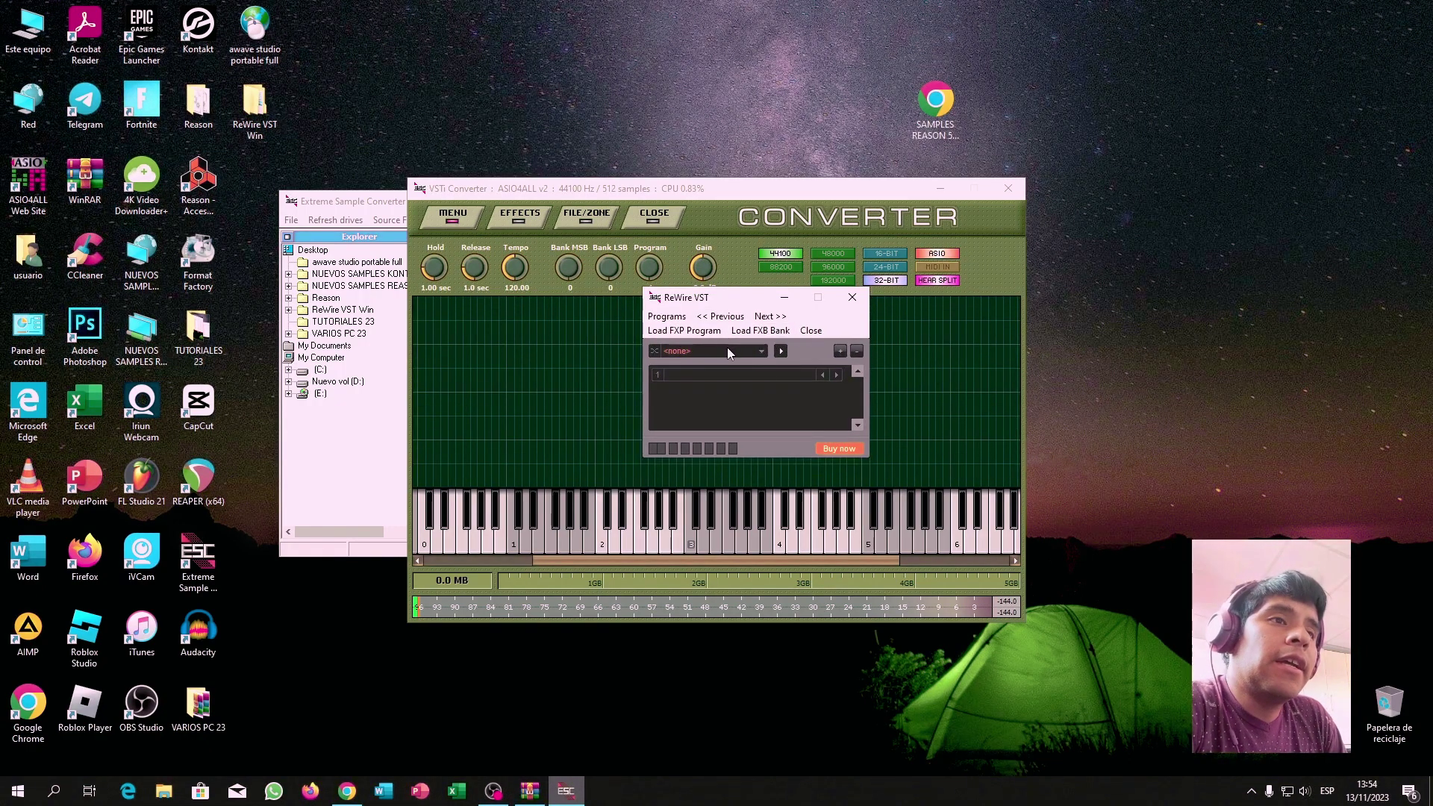
left_click(727, 349)
left_click(708, 375)
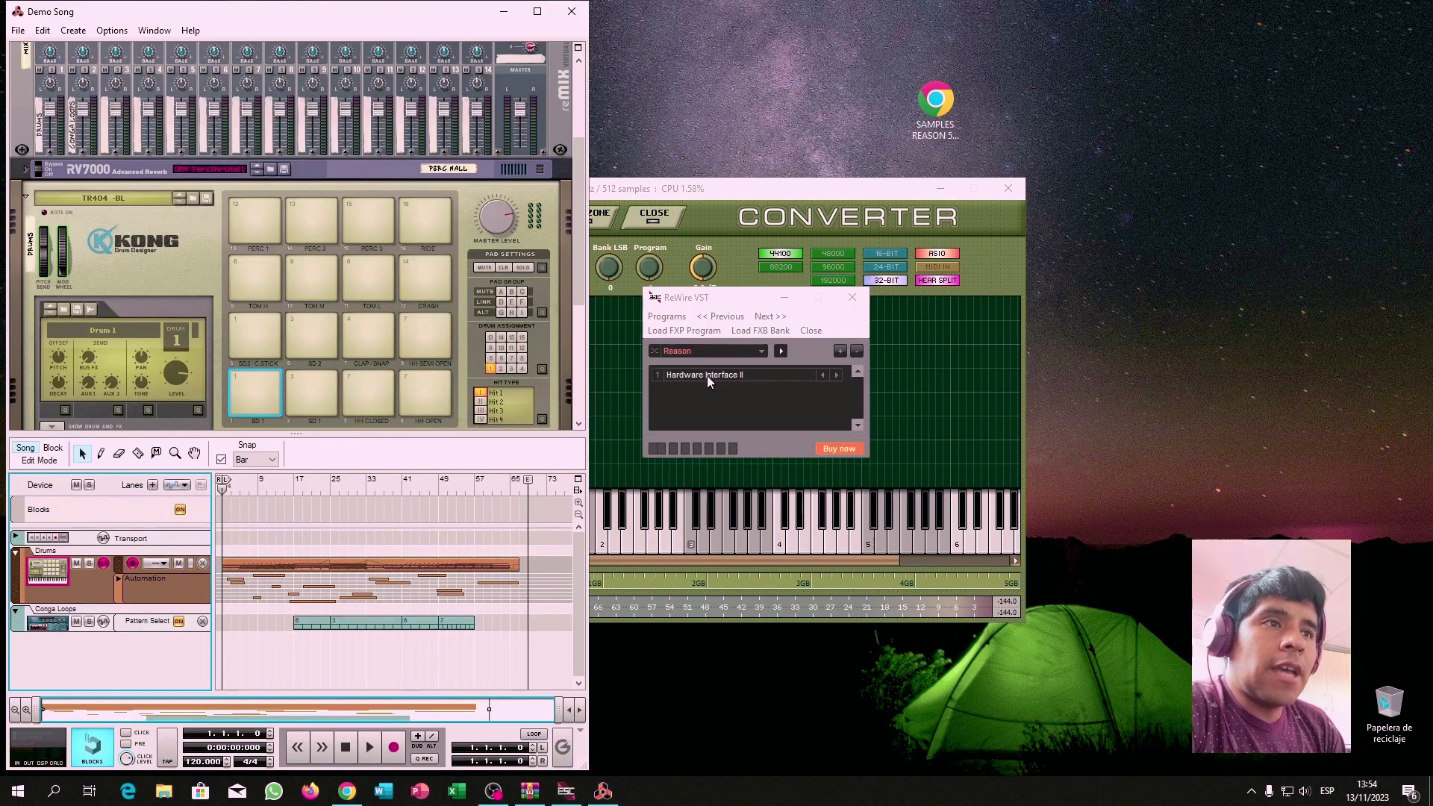
Step: Open the song Principe Sandino from the General folder in Reason
left_click(17, 31)
left_click(30, 69)
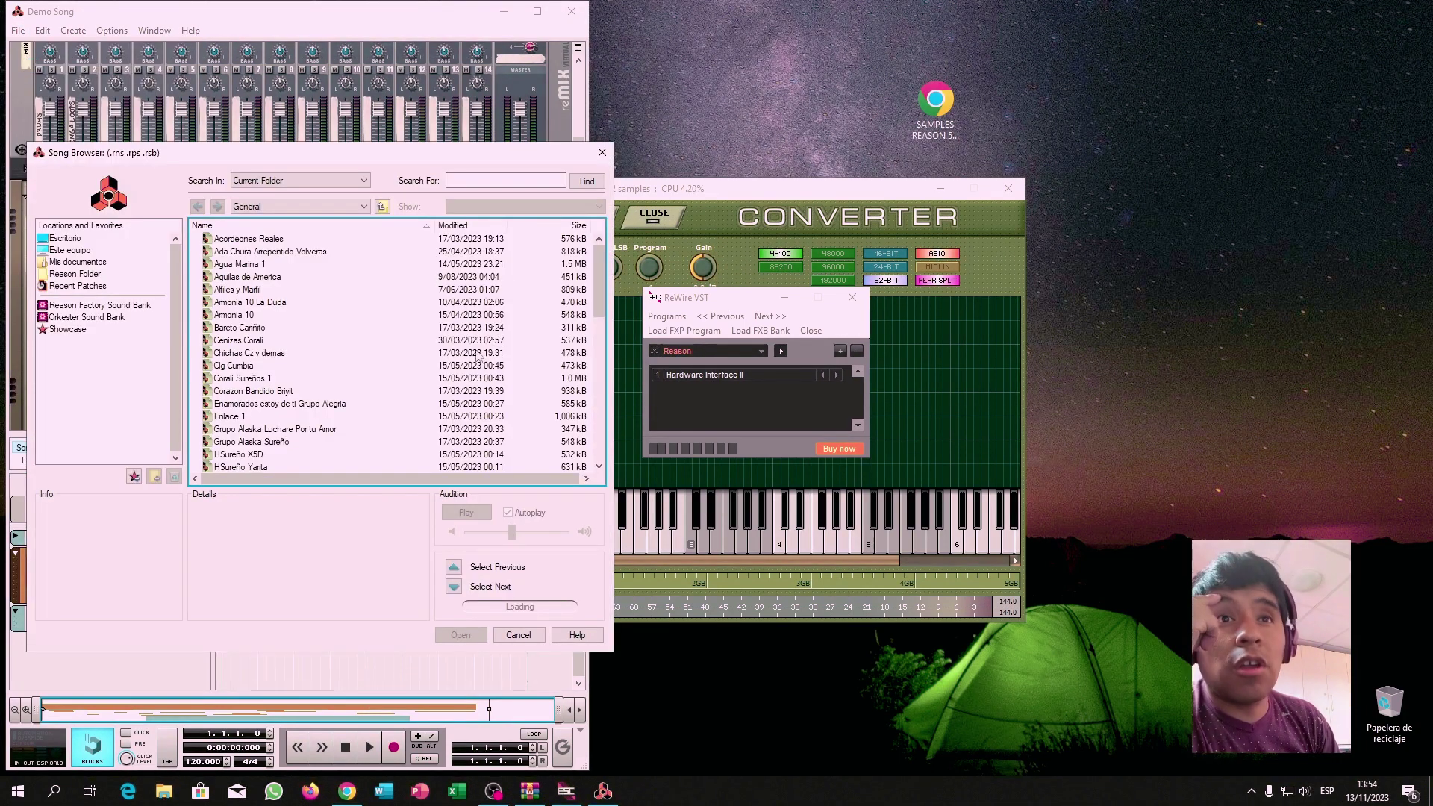
scroll(348, 440, "down", 6)
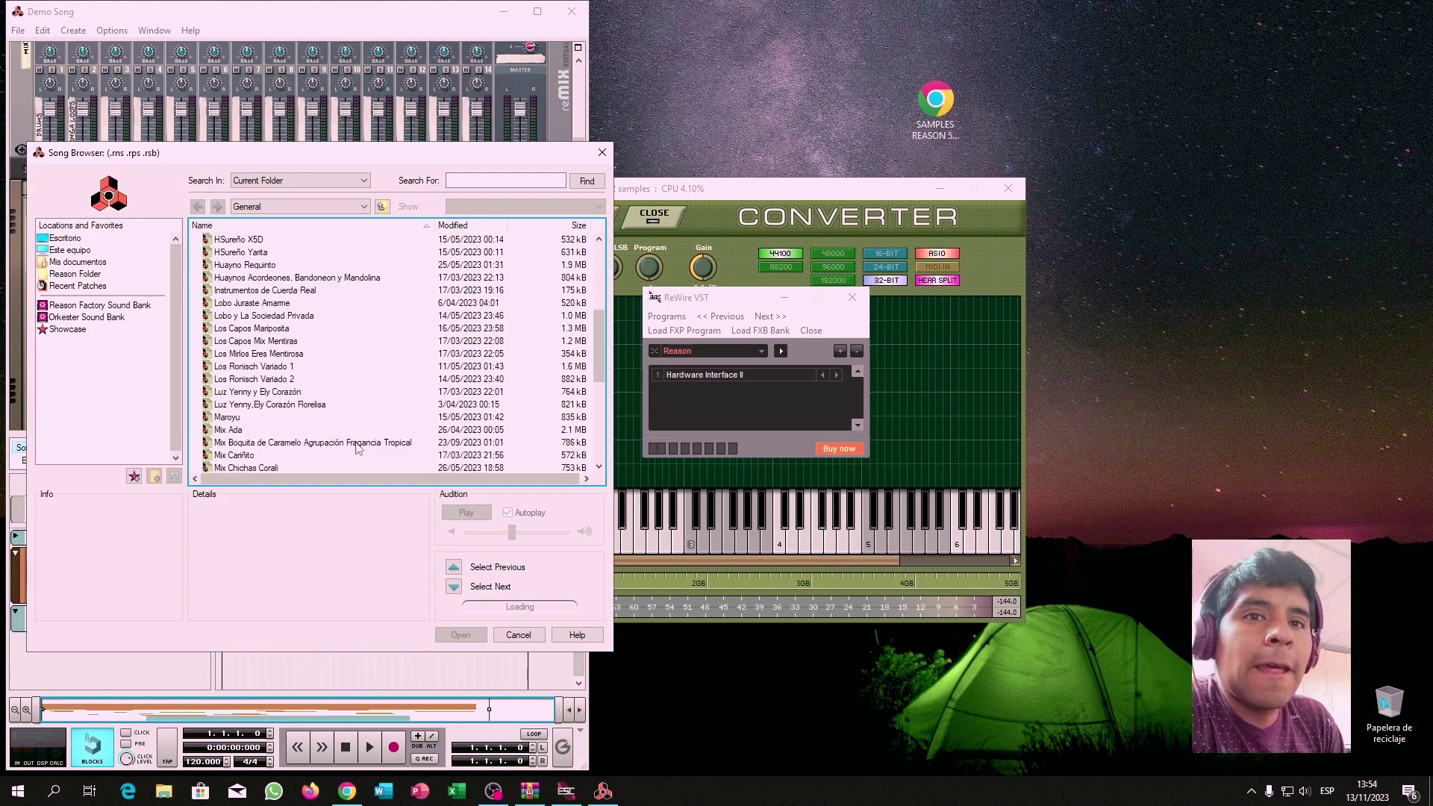
scroll(357, 449, "down", 6)
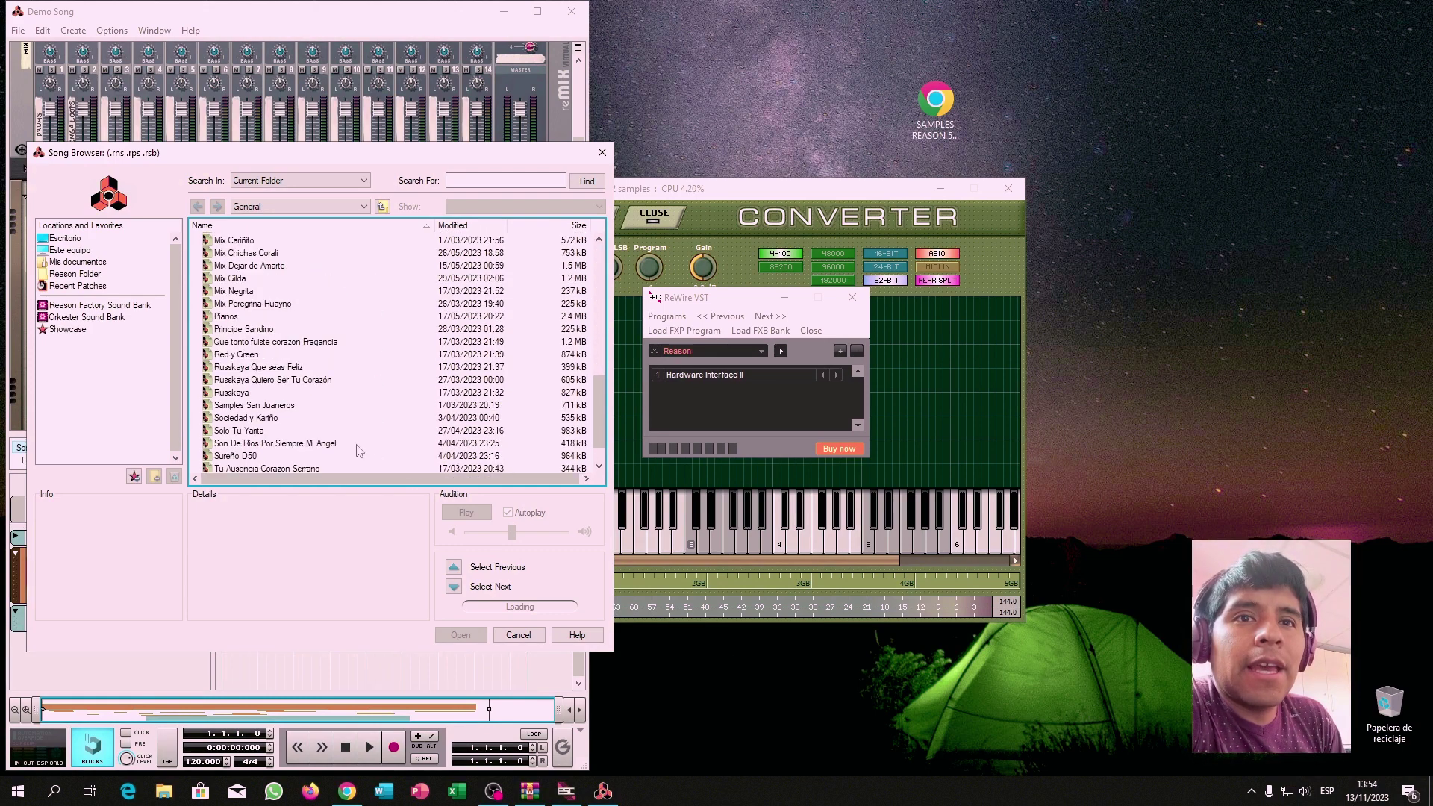
double_click(247, 329)
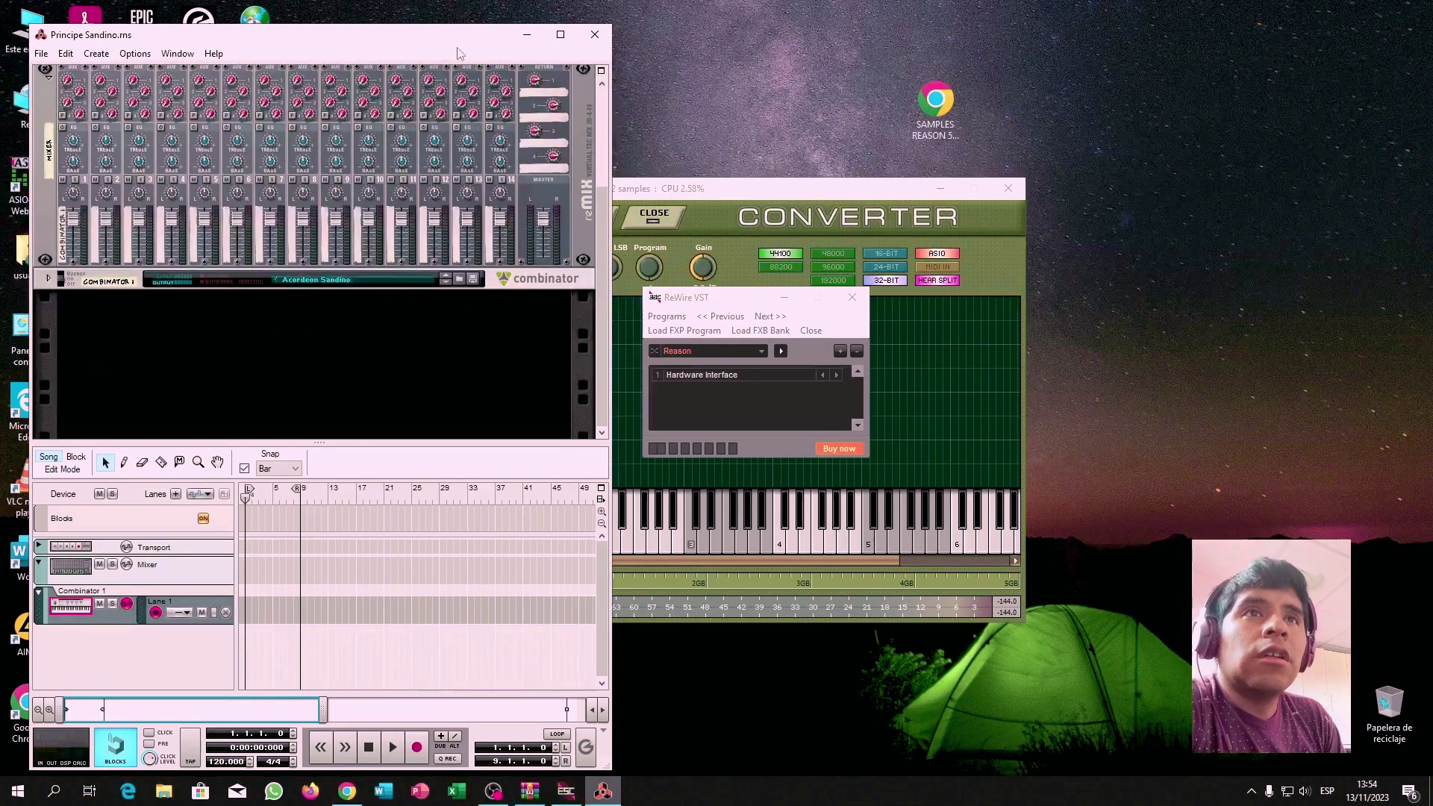
Step: Assign Combinator 1 to the first ReWire VST channel in place of the hardware interface
left_click_drag(296, 35, 332, 34)
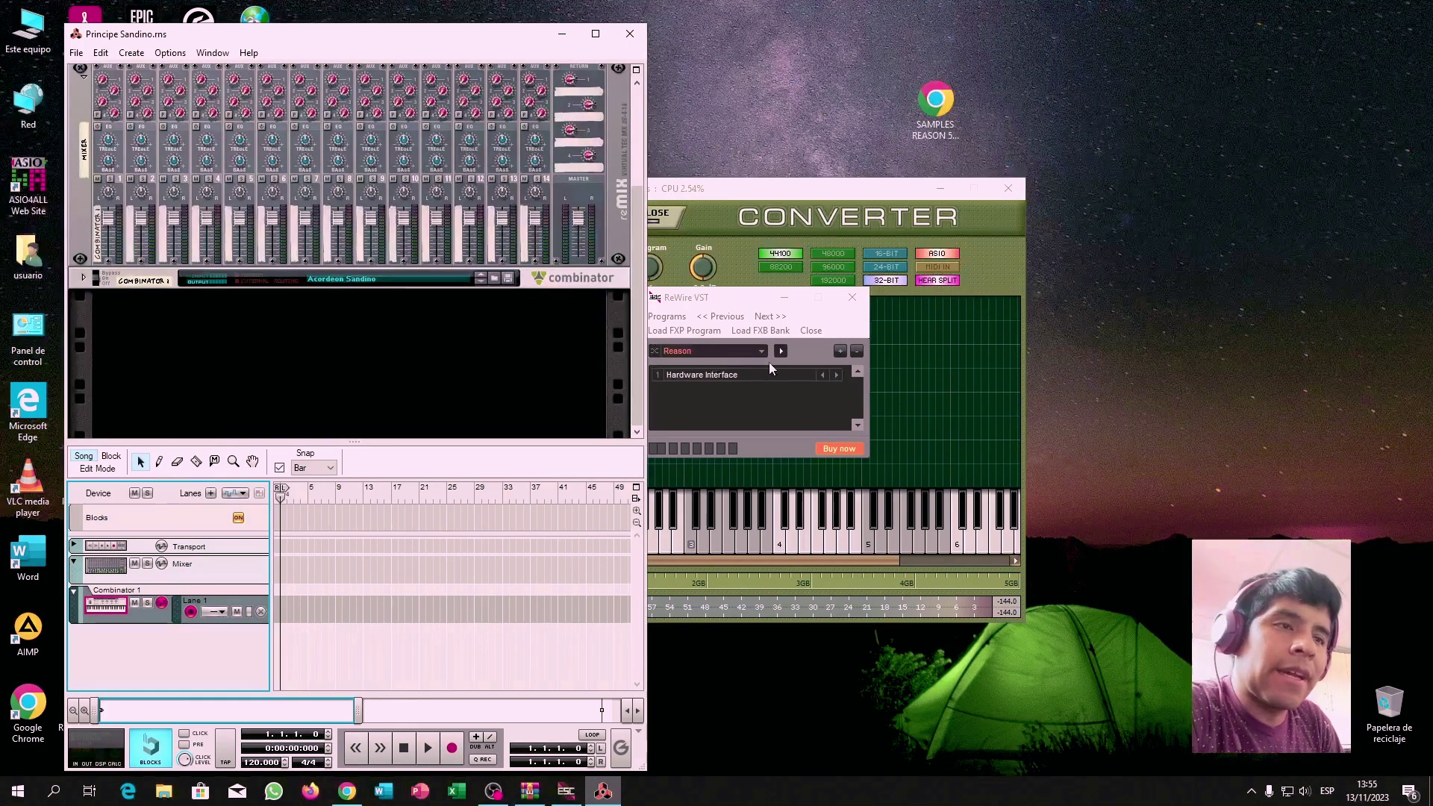
left_click(745, 308)
left_click(670, 375)
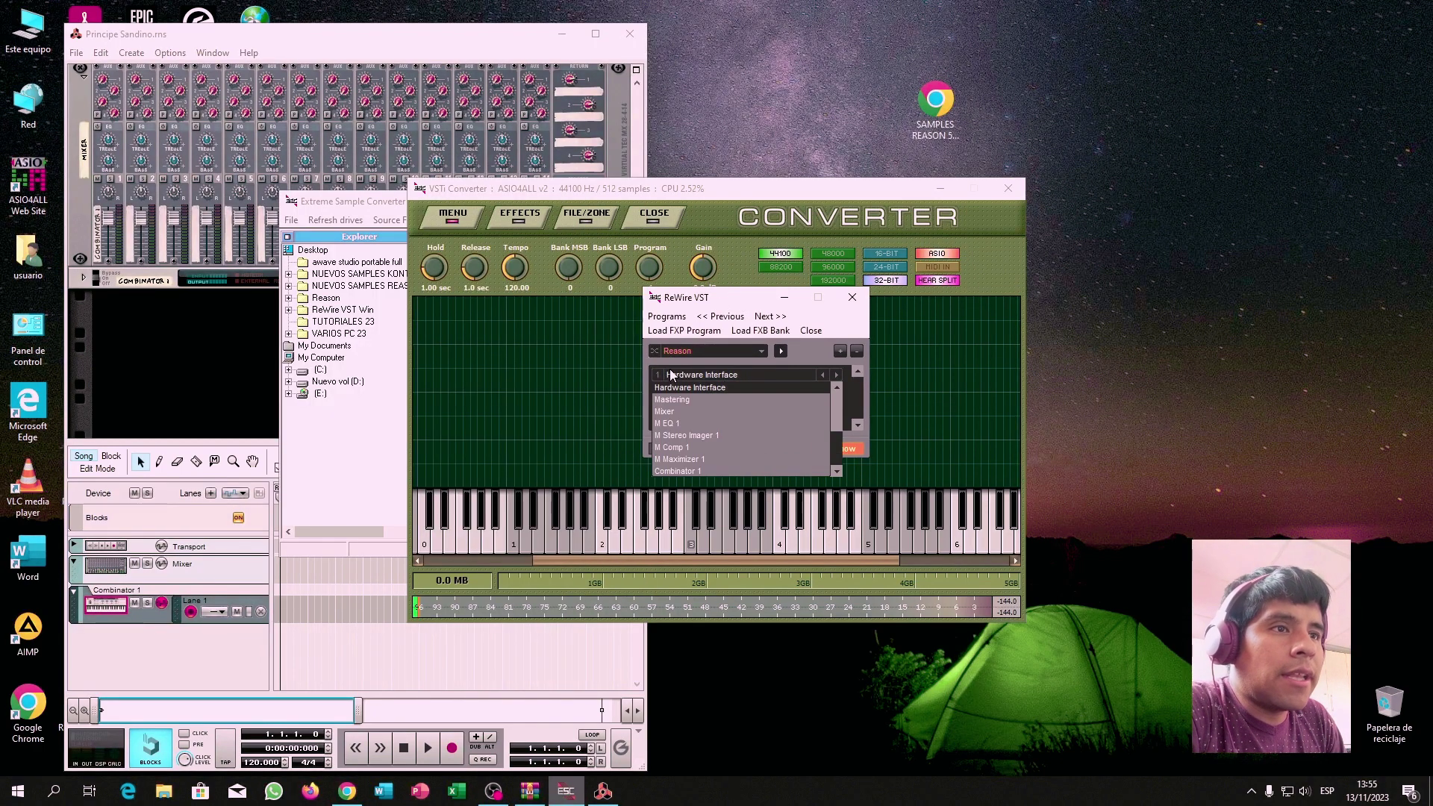
left_click(694, 471)
Step: Rename Reason's Combinator 1 device to g and return to the ReWire VST window
double_click(165, 282)
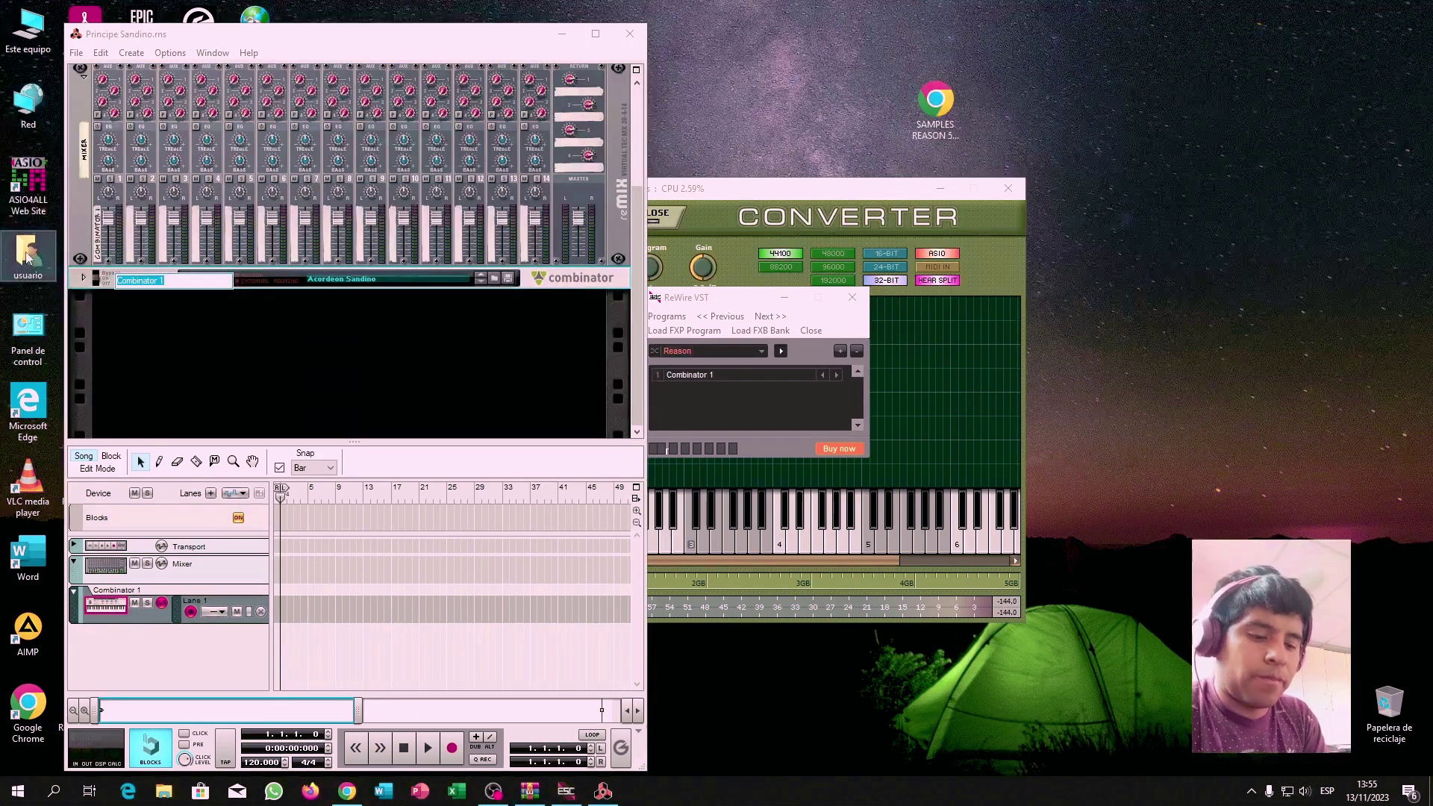
type("g")
key("Return")
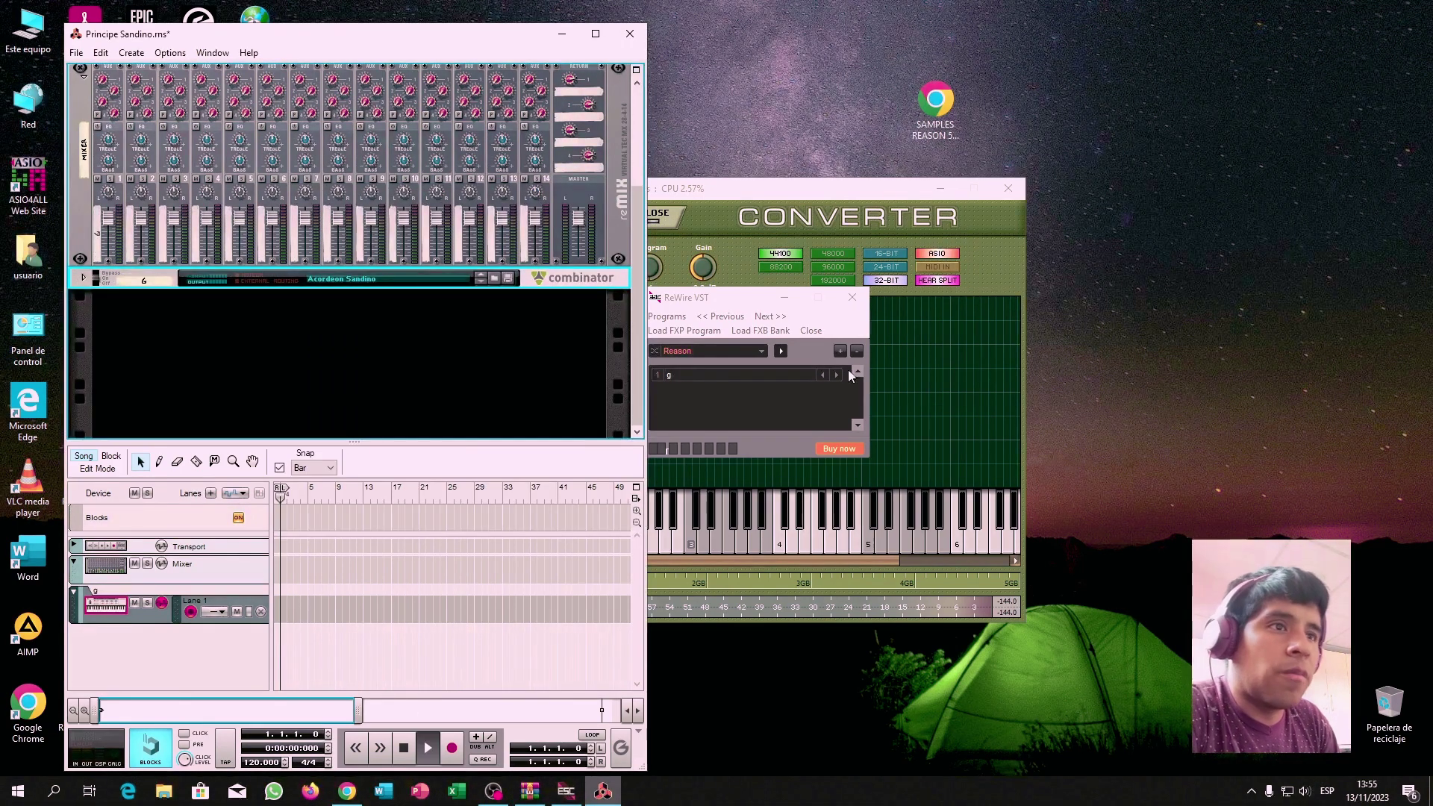
left_click(702, 382)
left_click(733, 448)
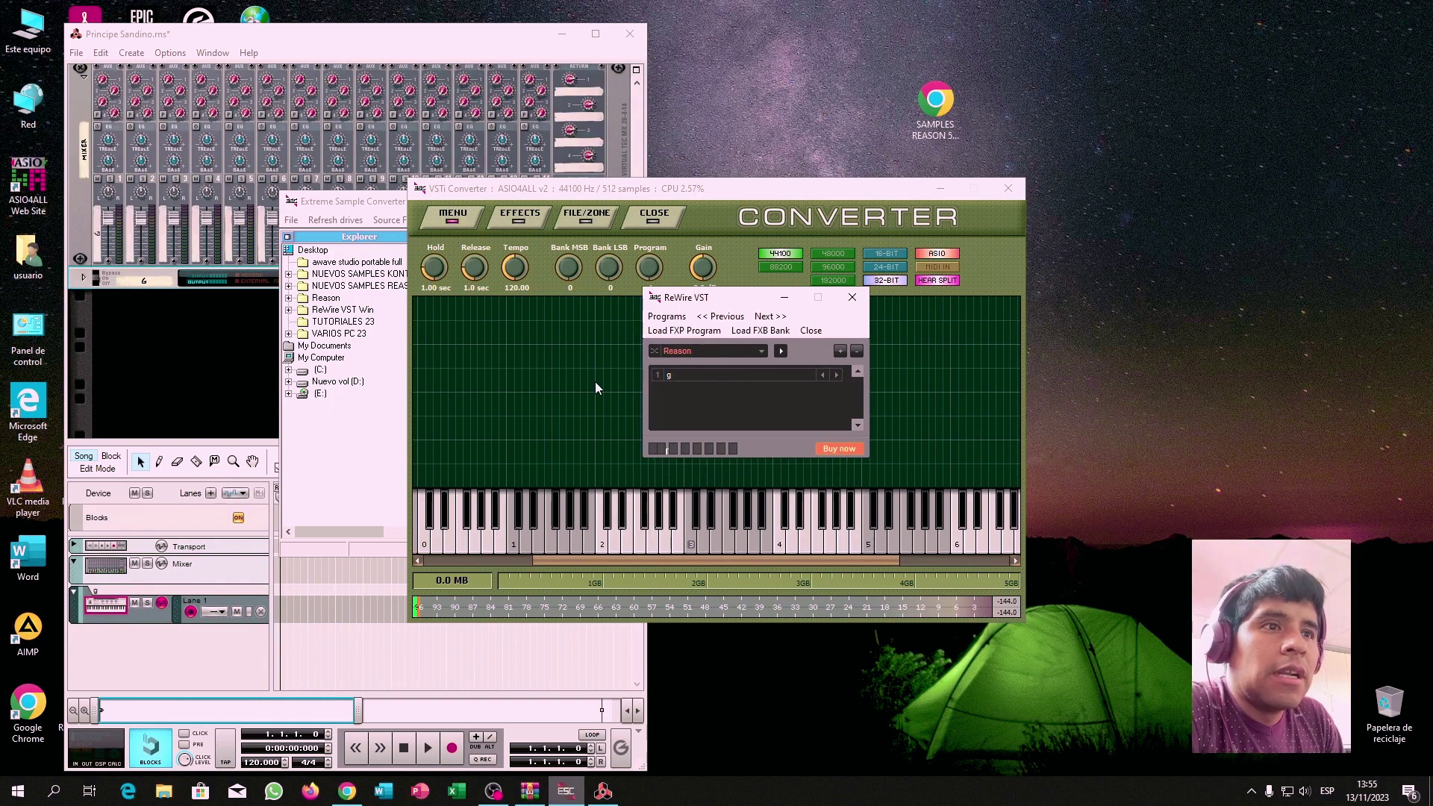
Step: Audition the accordion sound on several keys of the VSTi Converter keyboard
left_click(663, 543)
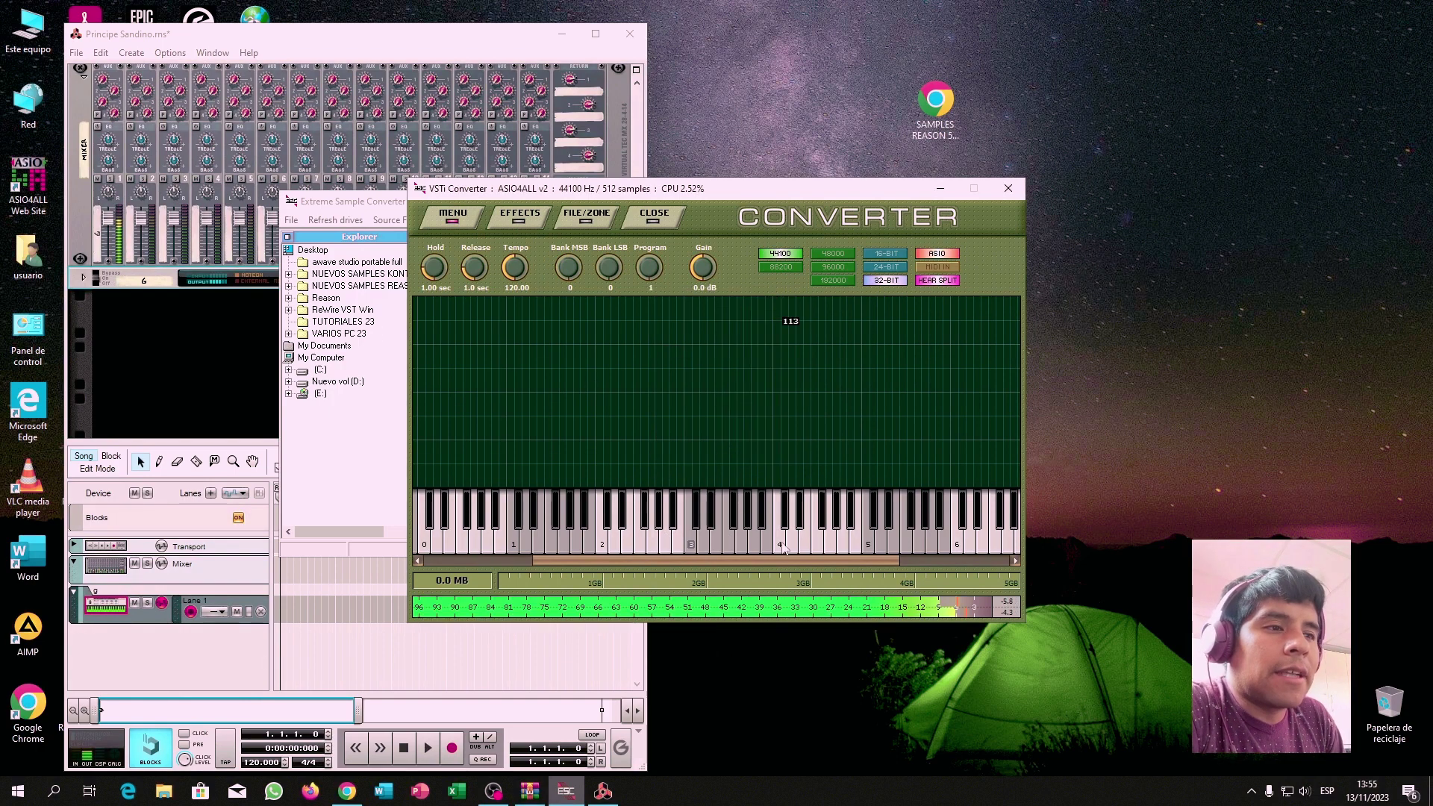
left_click(867, 527)
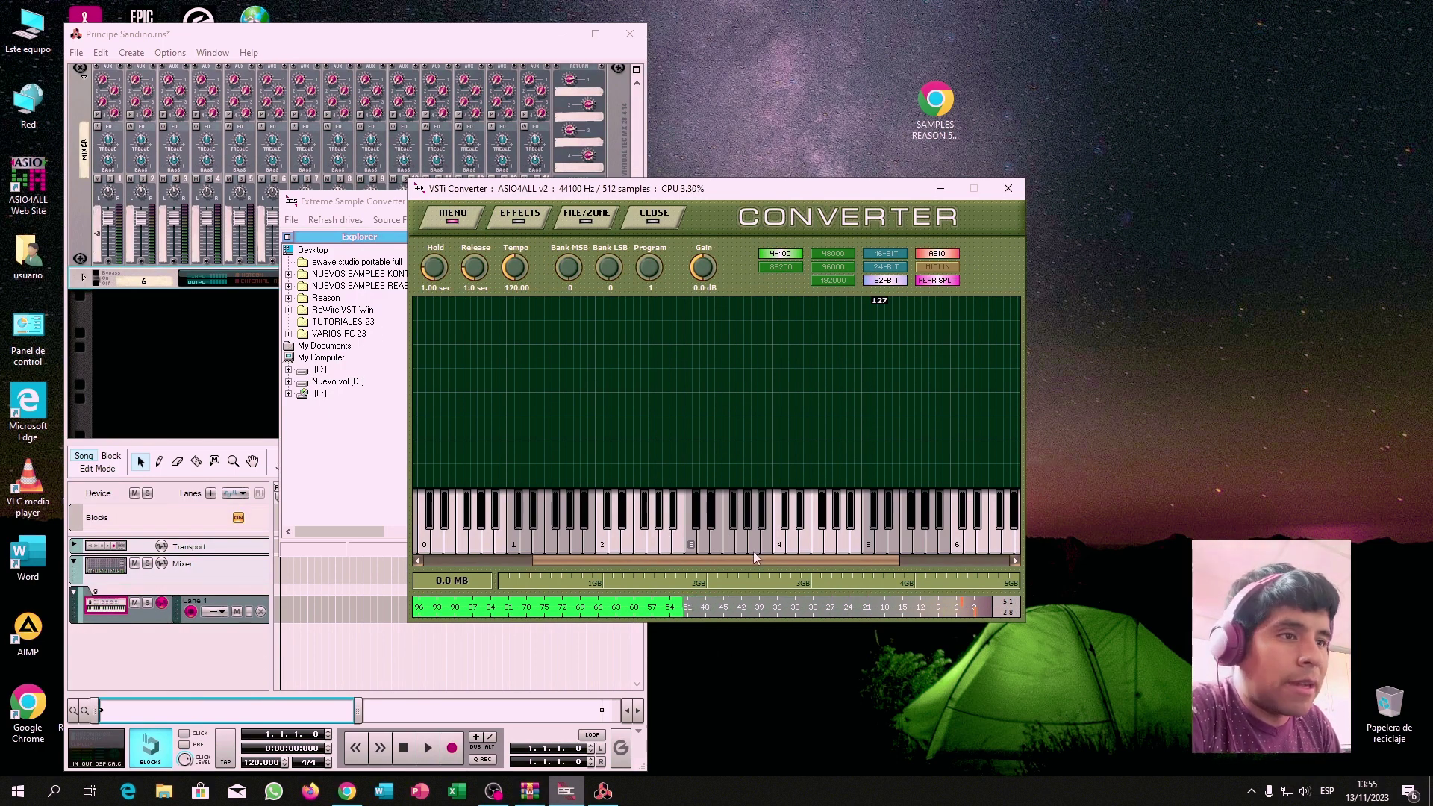
left_click(729, 547)
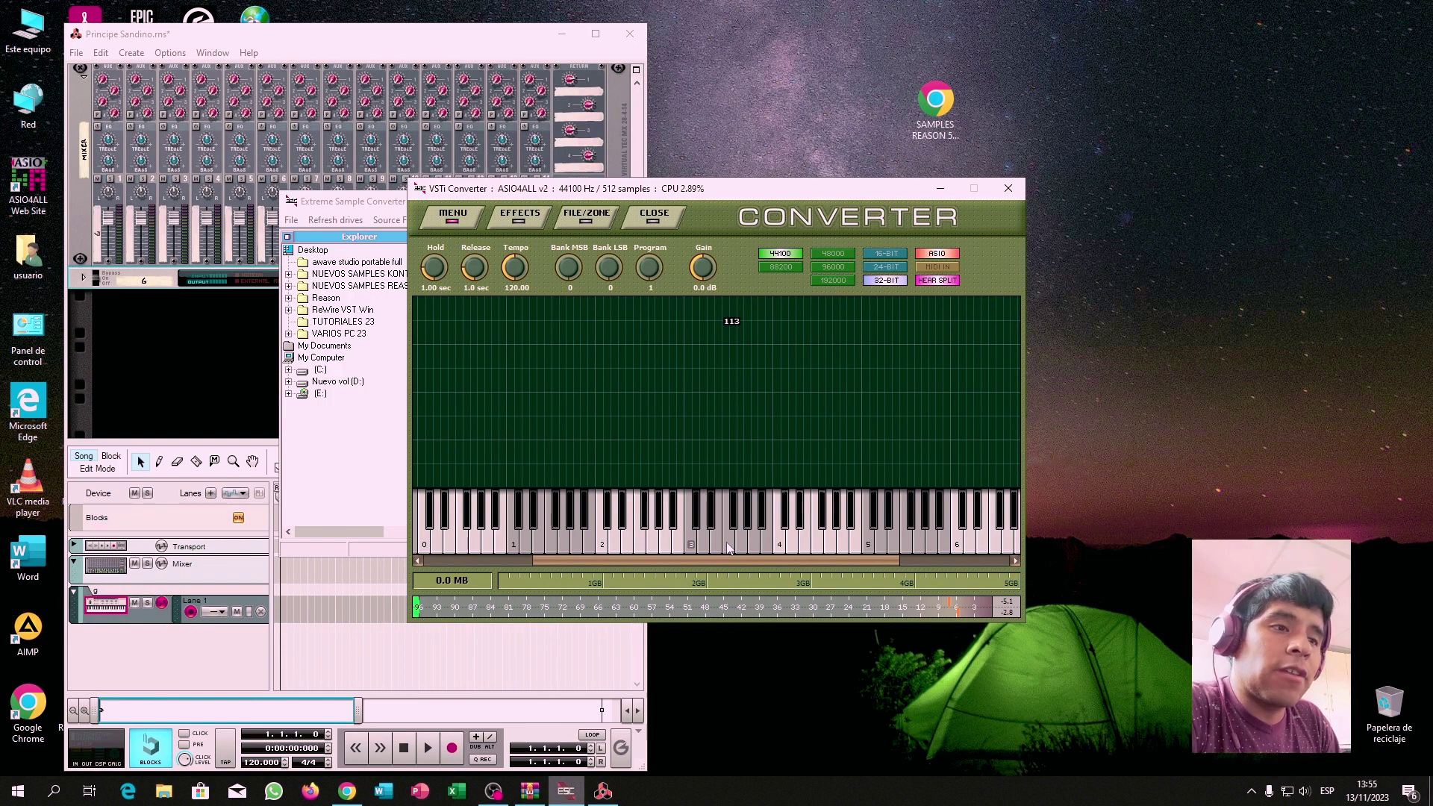
Step: Sample the accordion on four spaced keys of the converter keyboard, from octave 3 up to octave 5
left_click(730, 548)
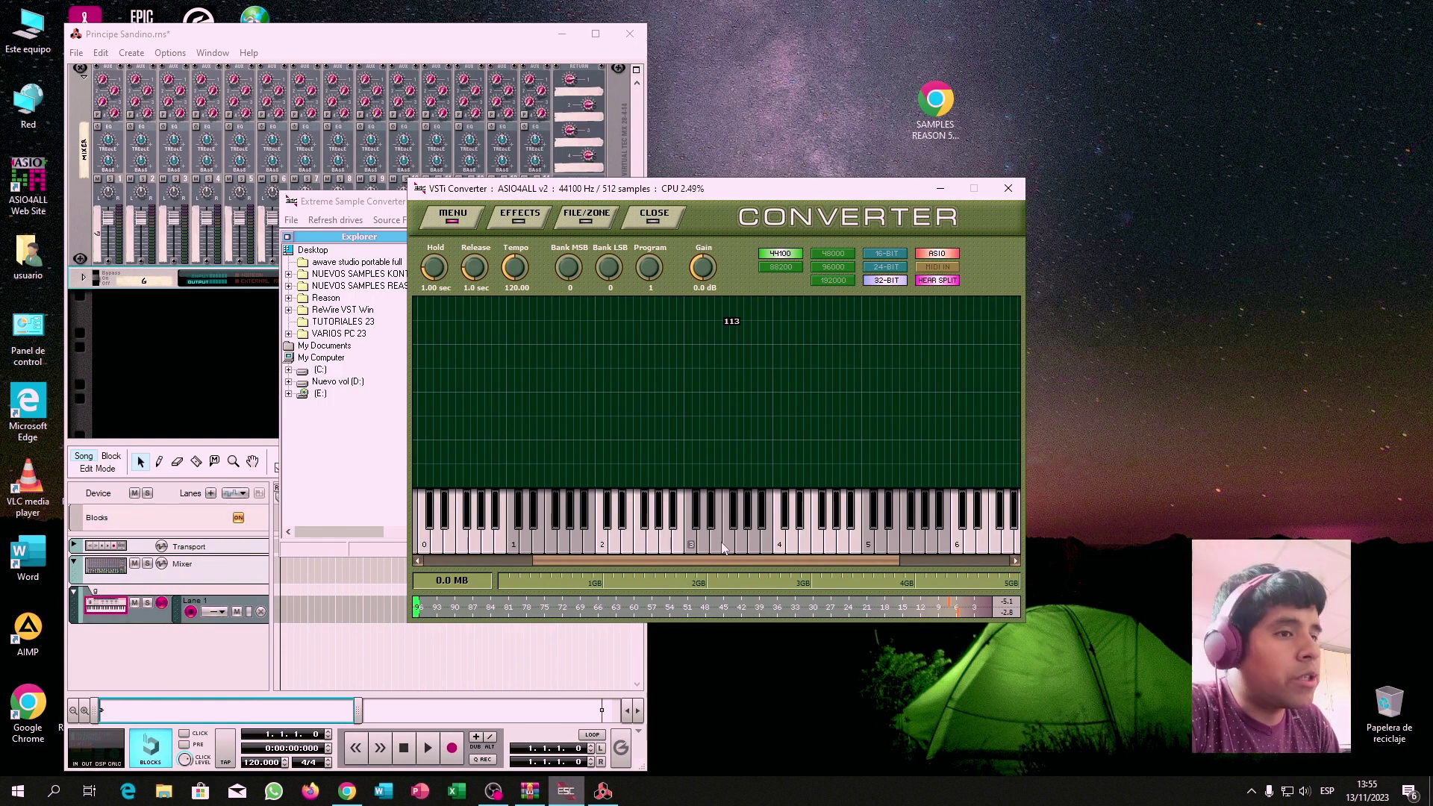
left_click(779, 548)
left_click(831, 549)
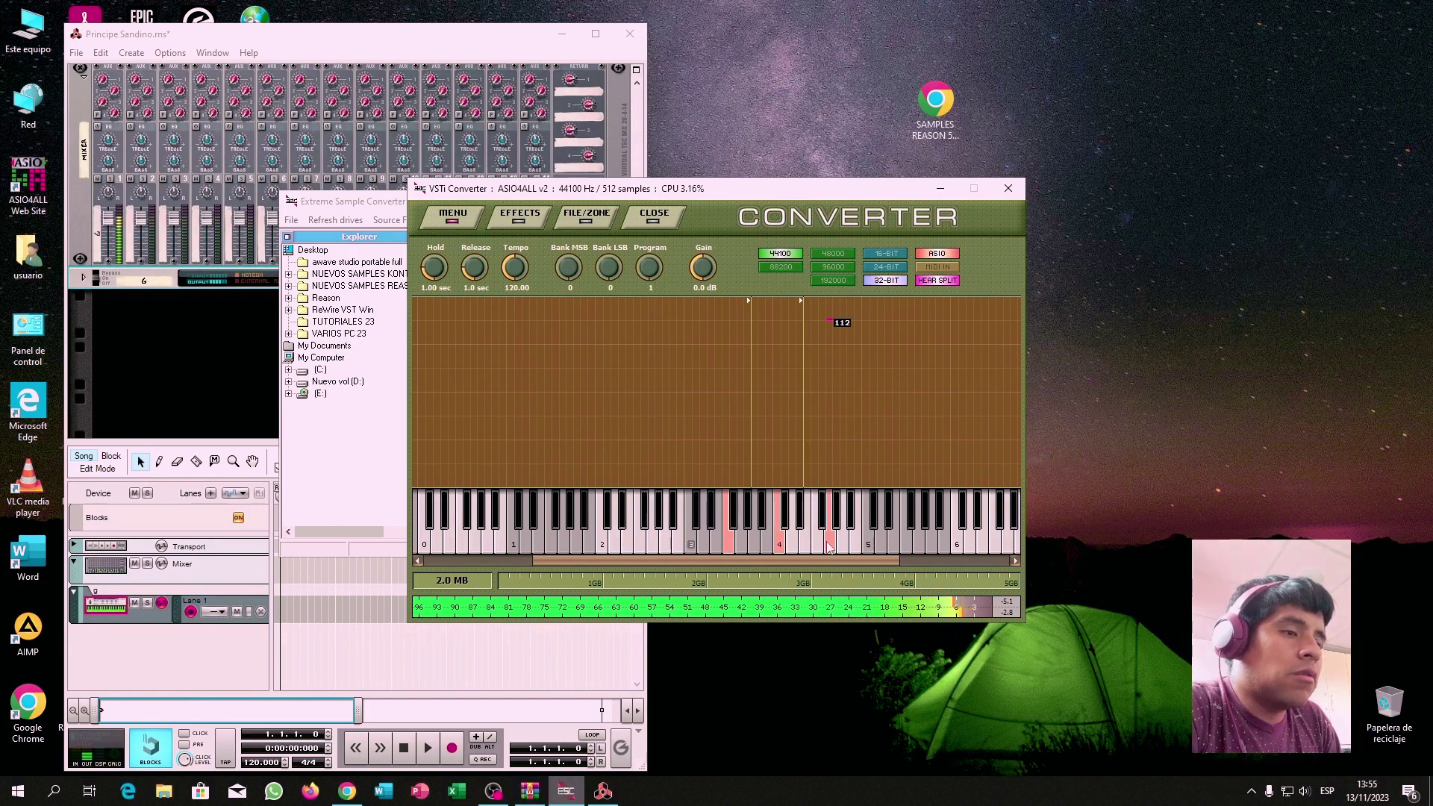
left_click(893, 537)
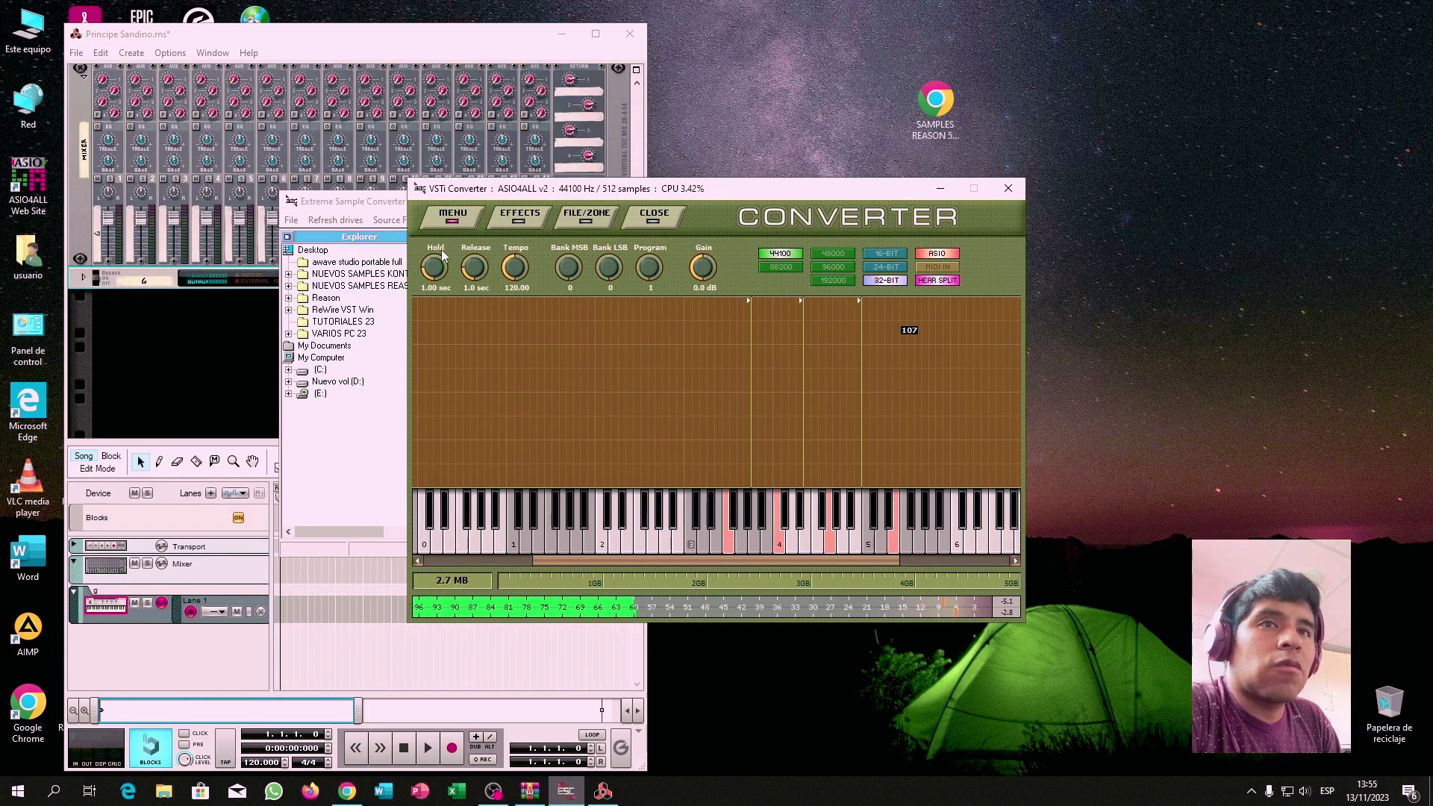
Step: Enable Bypass All FX on the g Combinator in Reason and fold the device again
left_click(146, 284)
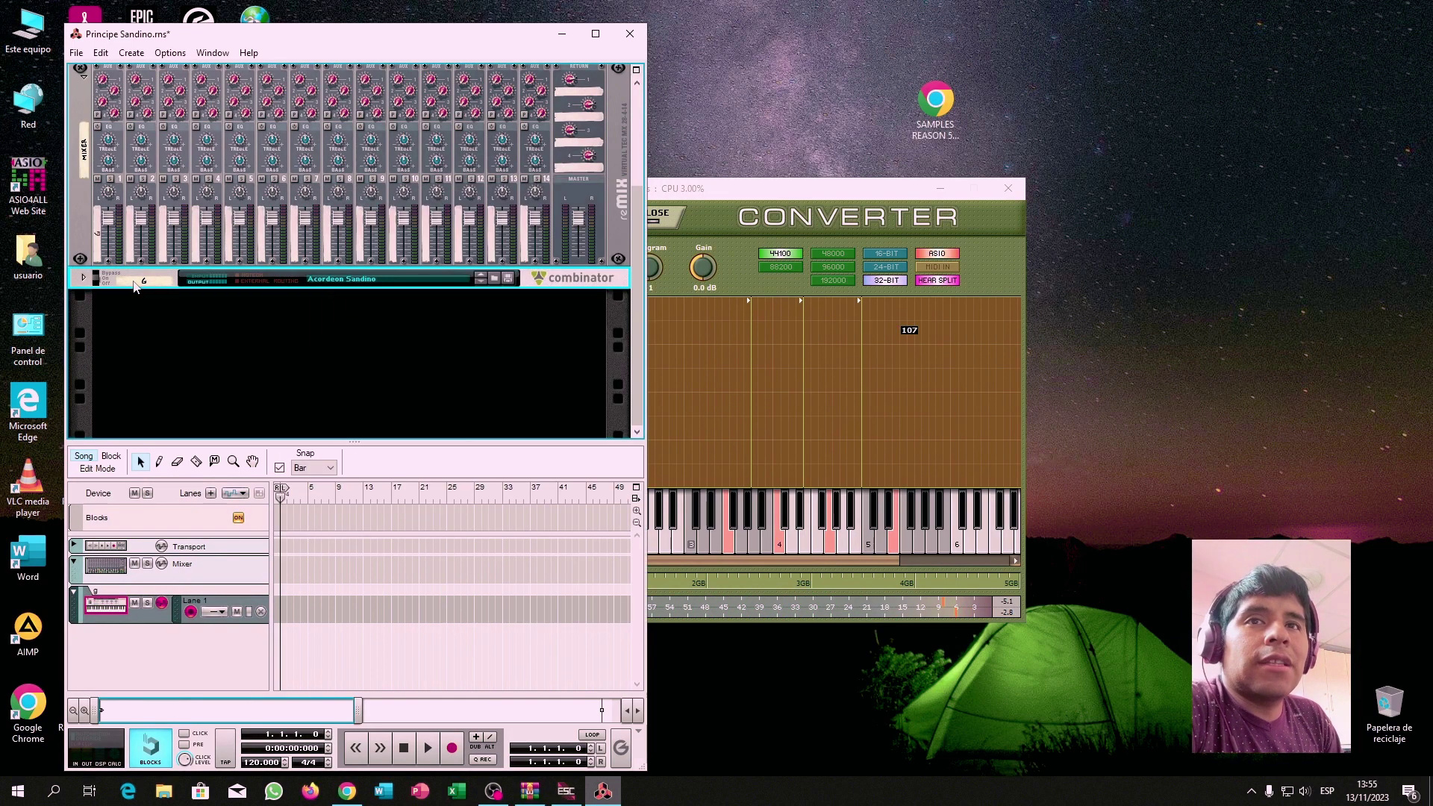
left_click(84, 278)
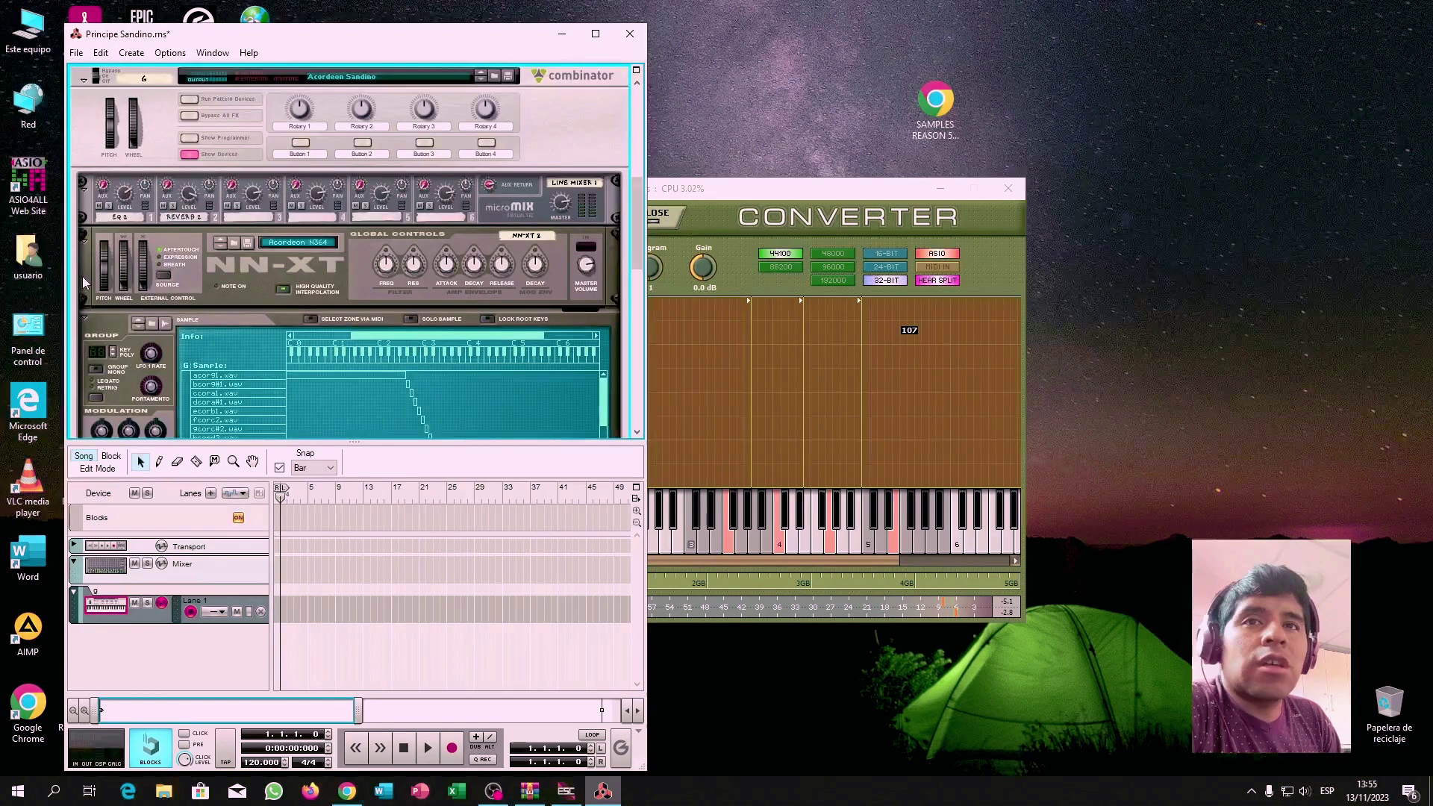
left_click(84, 79)
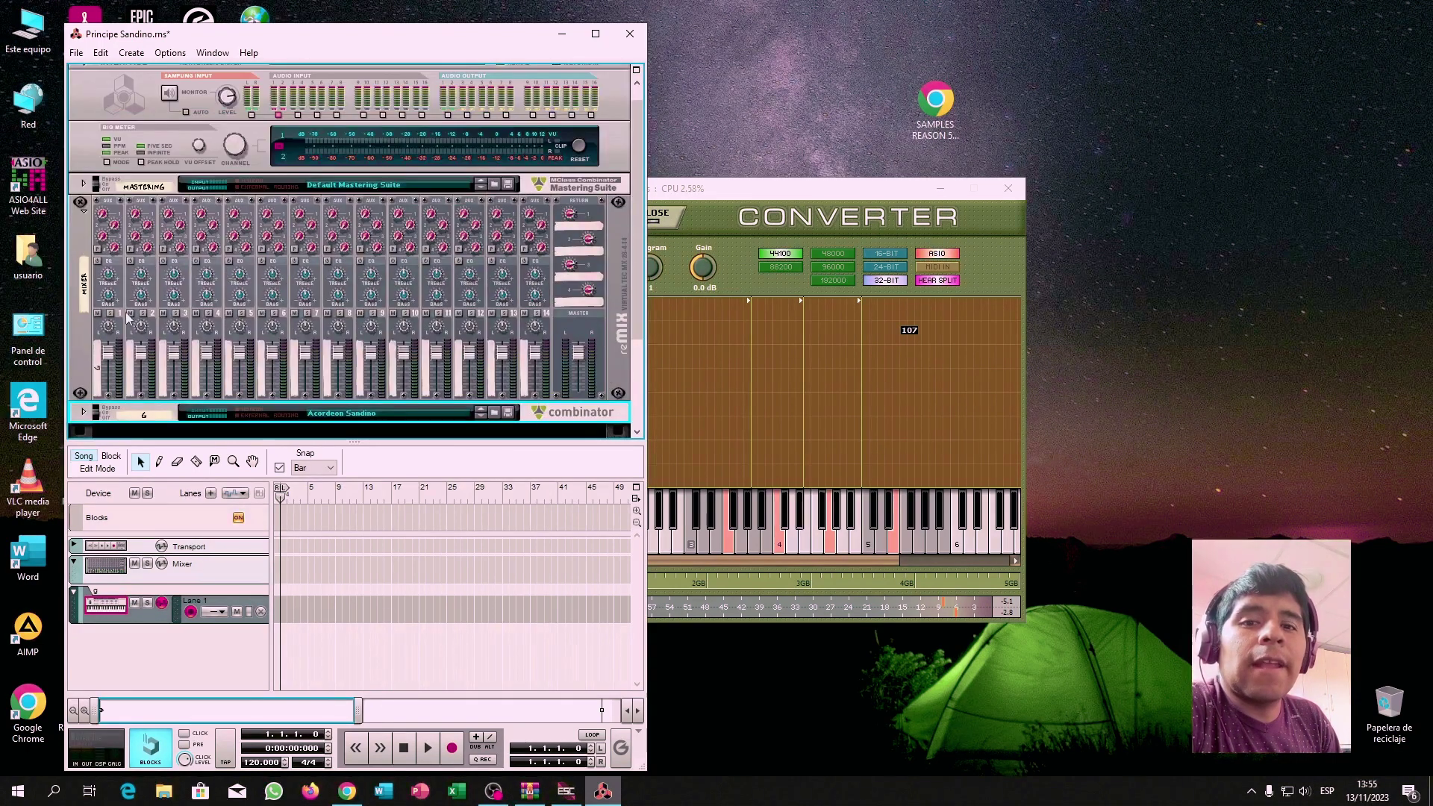
left_click(84, 414)
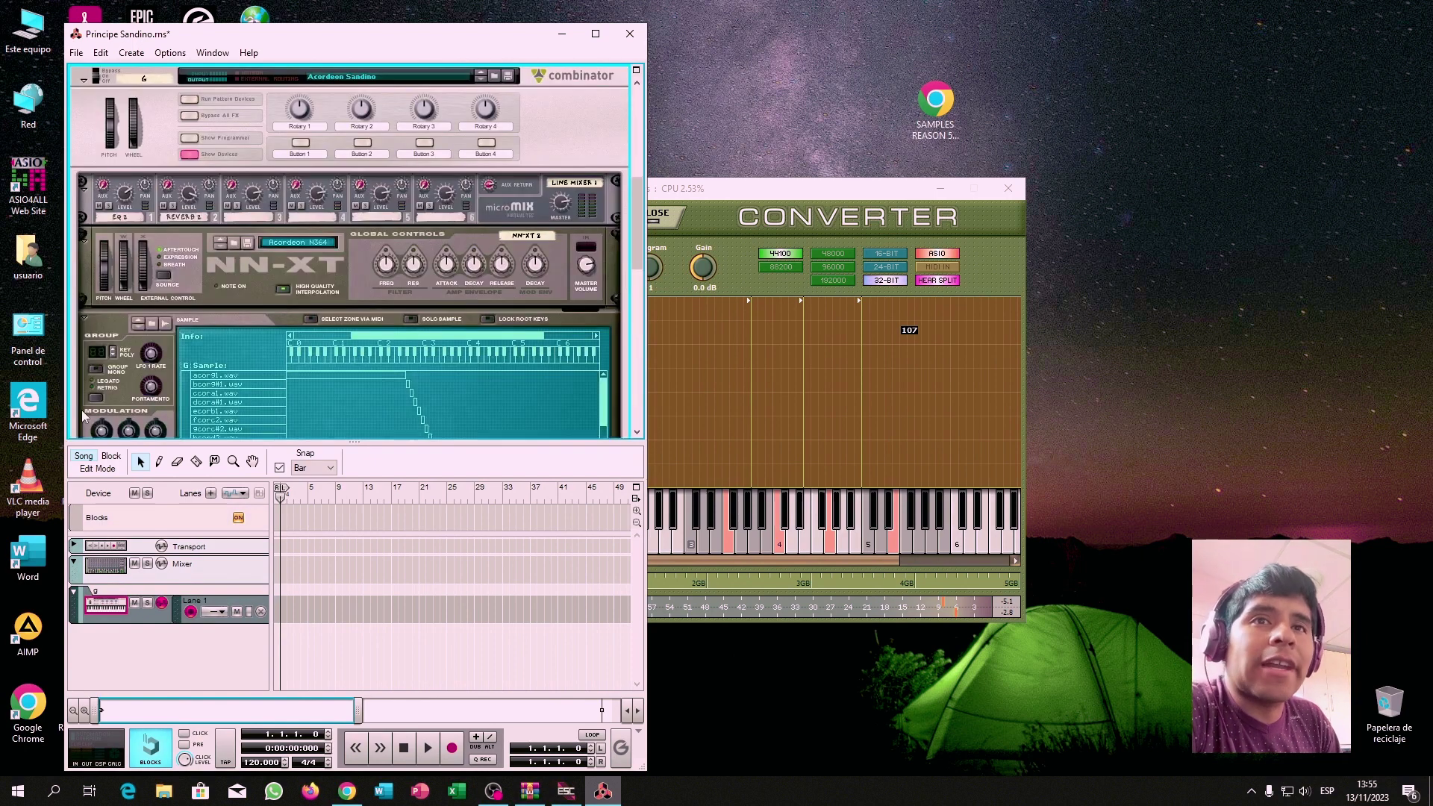
left_click(190, 115)
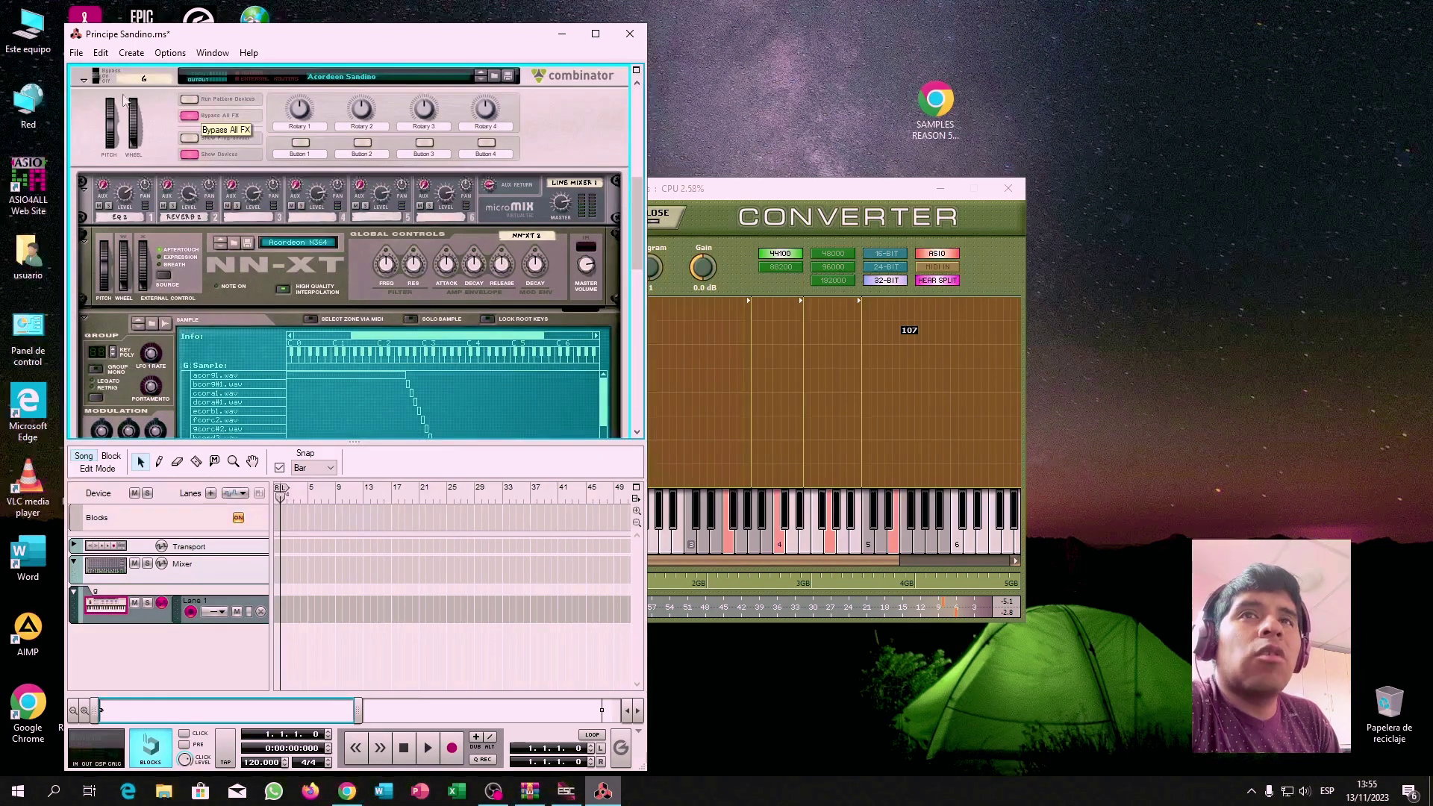
left_click(84, 80)
Step: Return to the converter window, audition two accordion keys, and set the Hold time to 5.00 sec
left_click(743, 200)
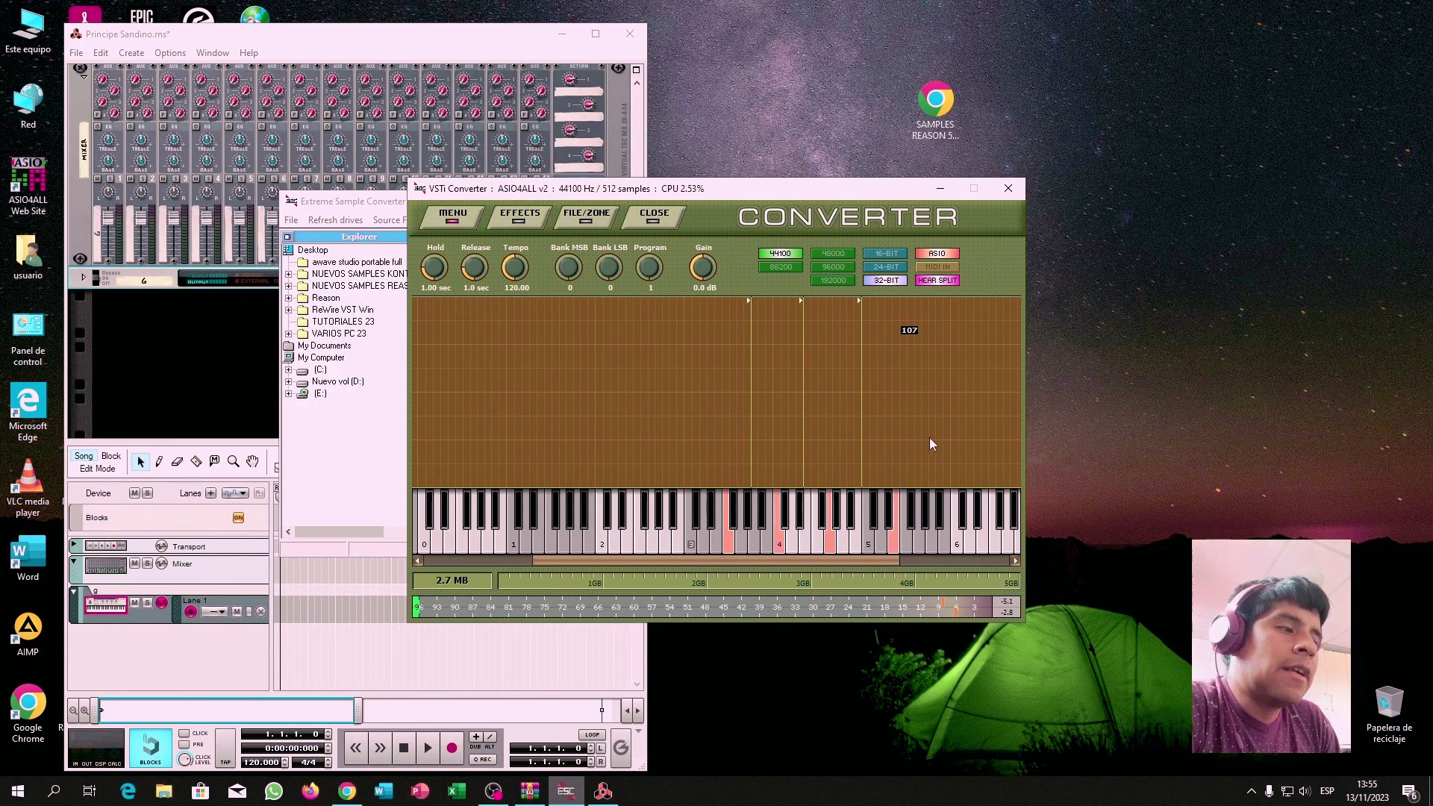
left_click(833, 539)
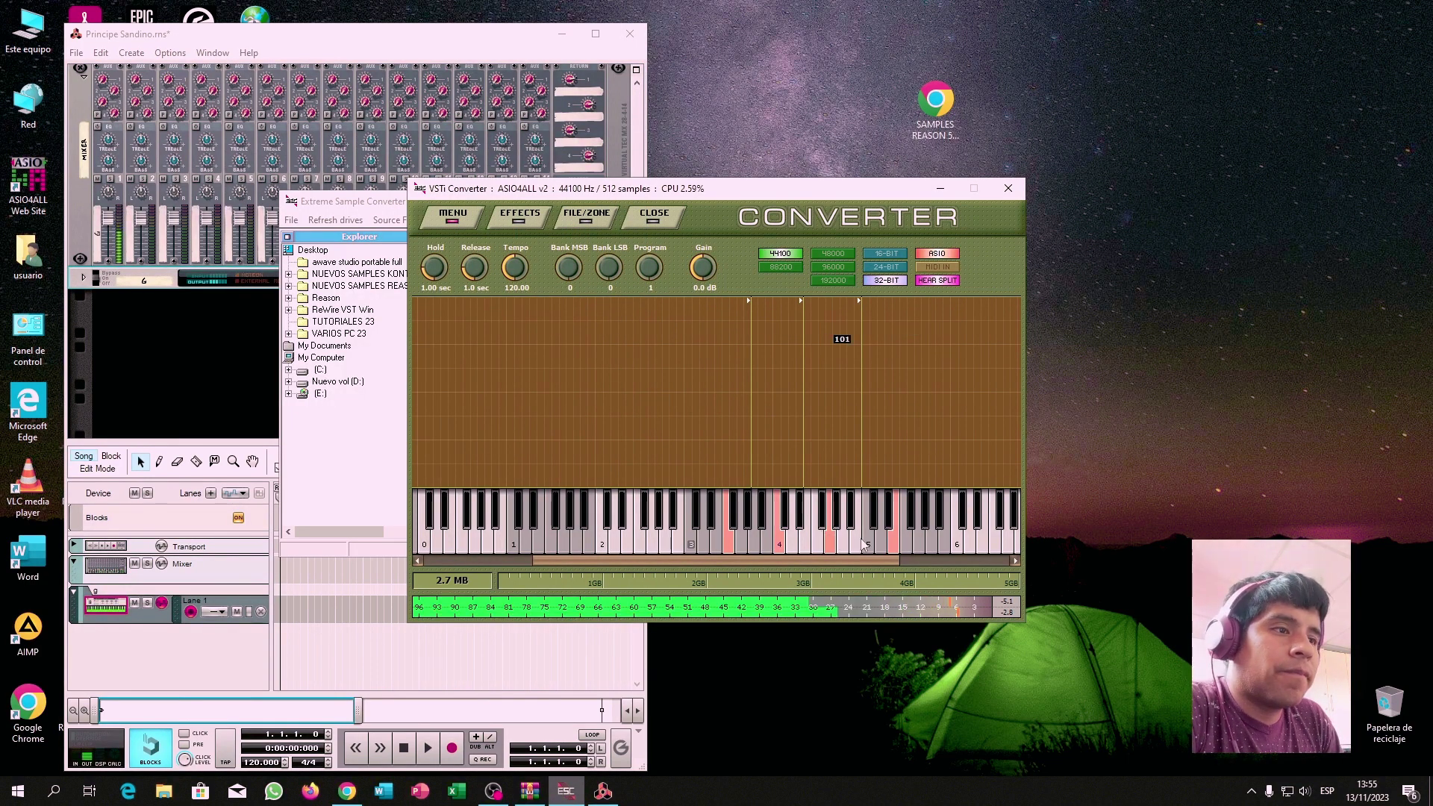
left_click(789, 547)
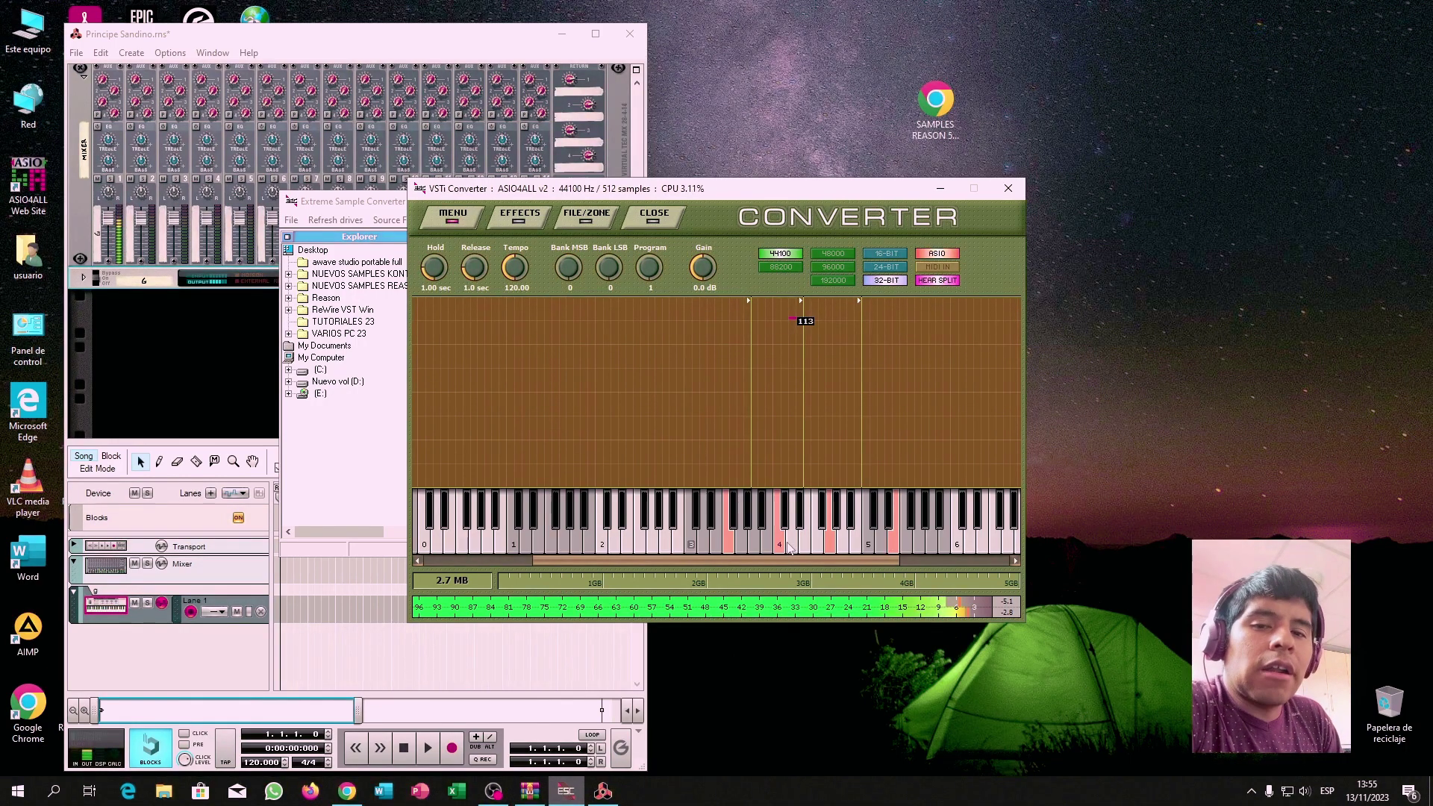
left_click_drag(430, 282, 437, 245)
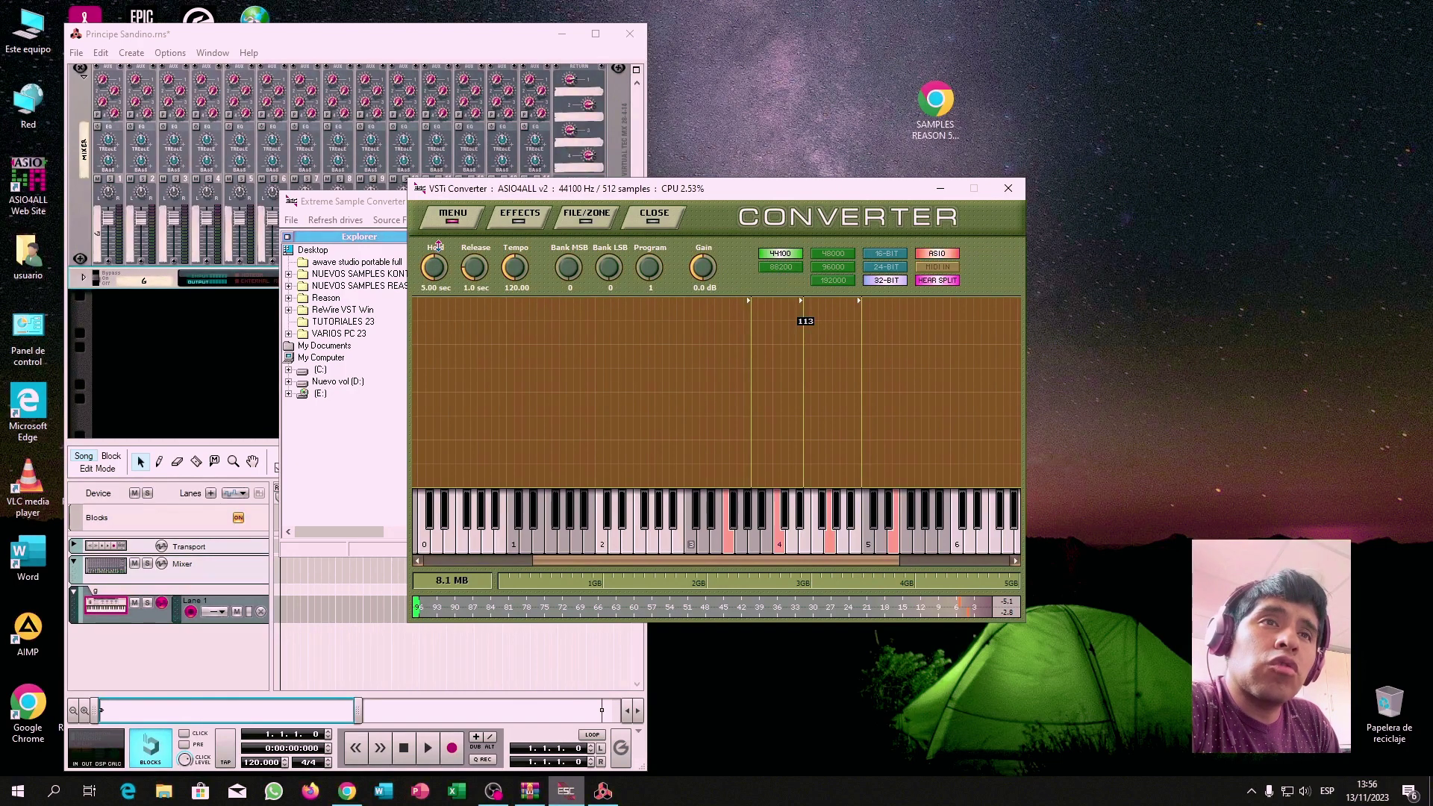
Step: Start sampling the accordion with both the preset name and the sample name set to AcordoenKmp
left_click(452, 215)
left_click(456, 238)
left_click(533, 349)
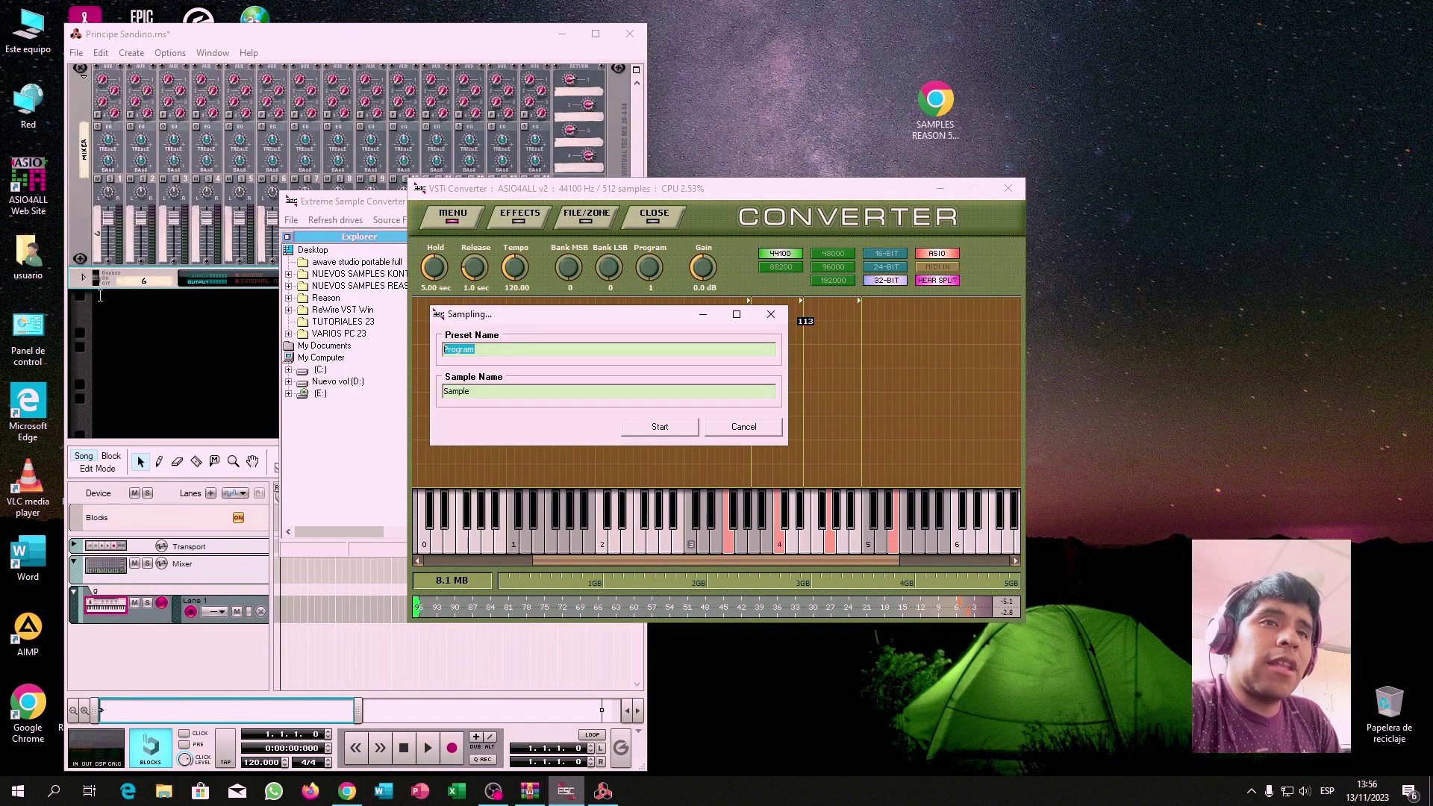
type("Acordoen")
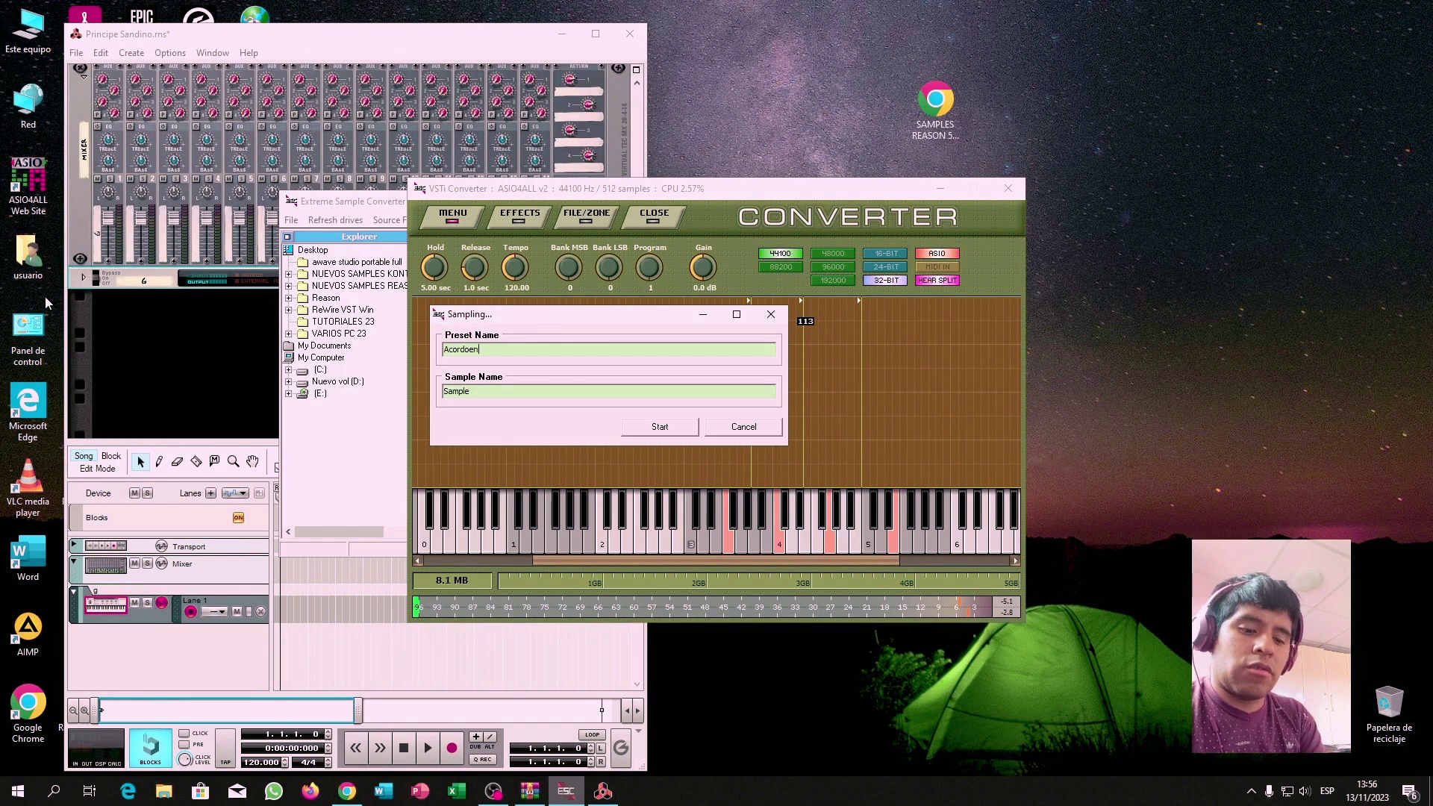
type("Kmp")
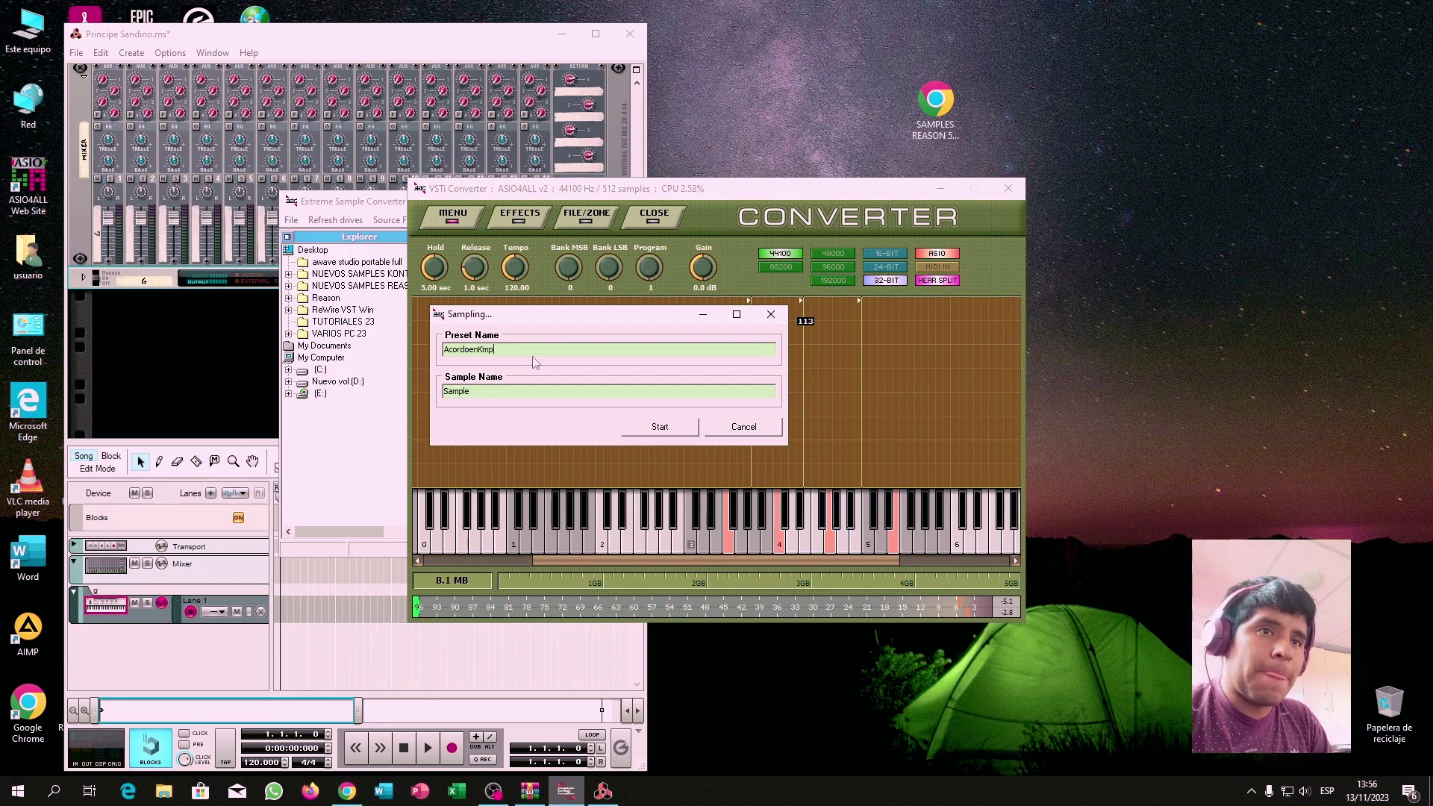
key("ctrl+a")
key("ctrl+c")
key("Tab")
key("ctrl+v")
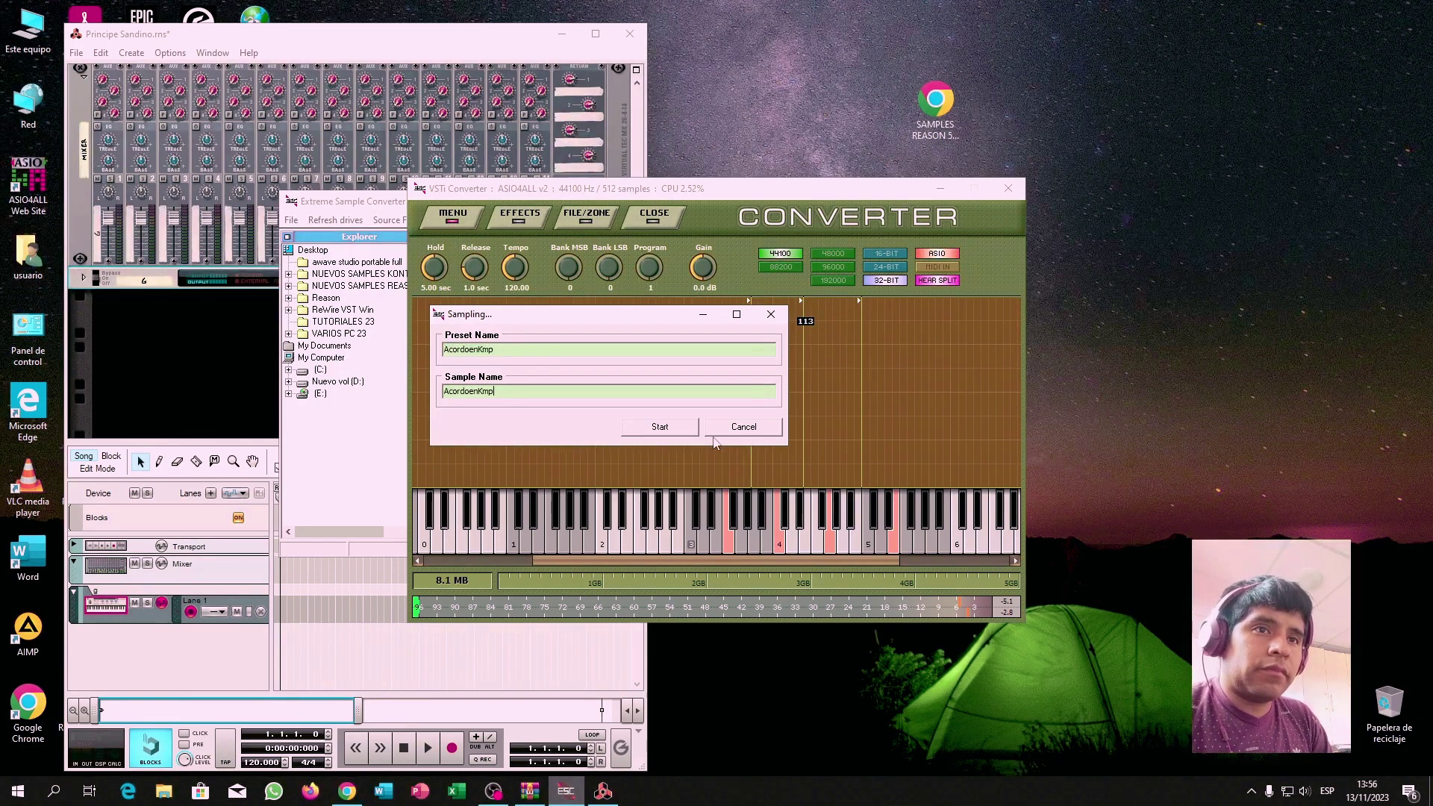
left_click(685, 424)
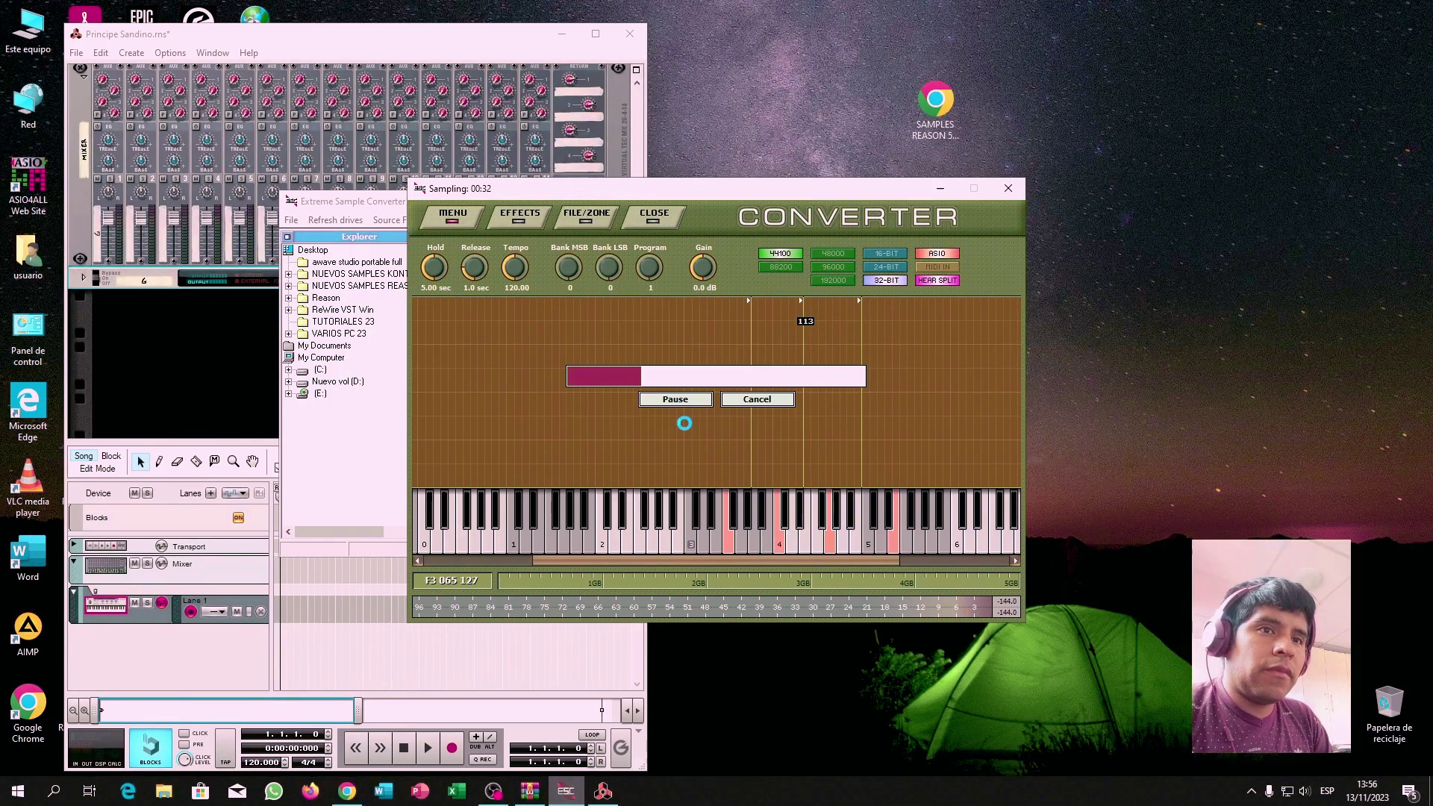
Step: Minimize the VSTi Converter, close the ReWire VST window, and close Reason without saving the song
left_click(940, 189)
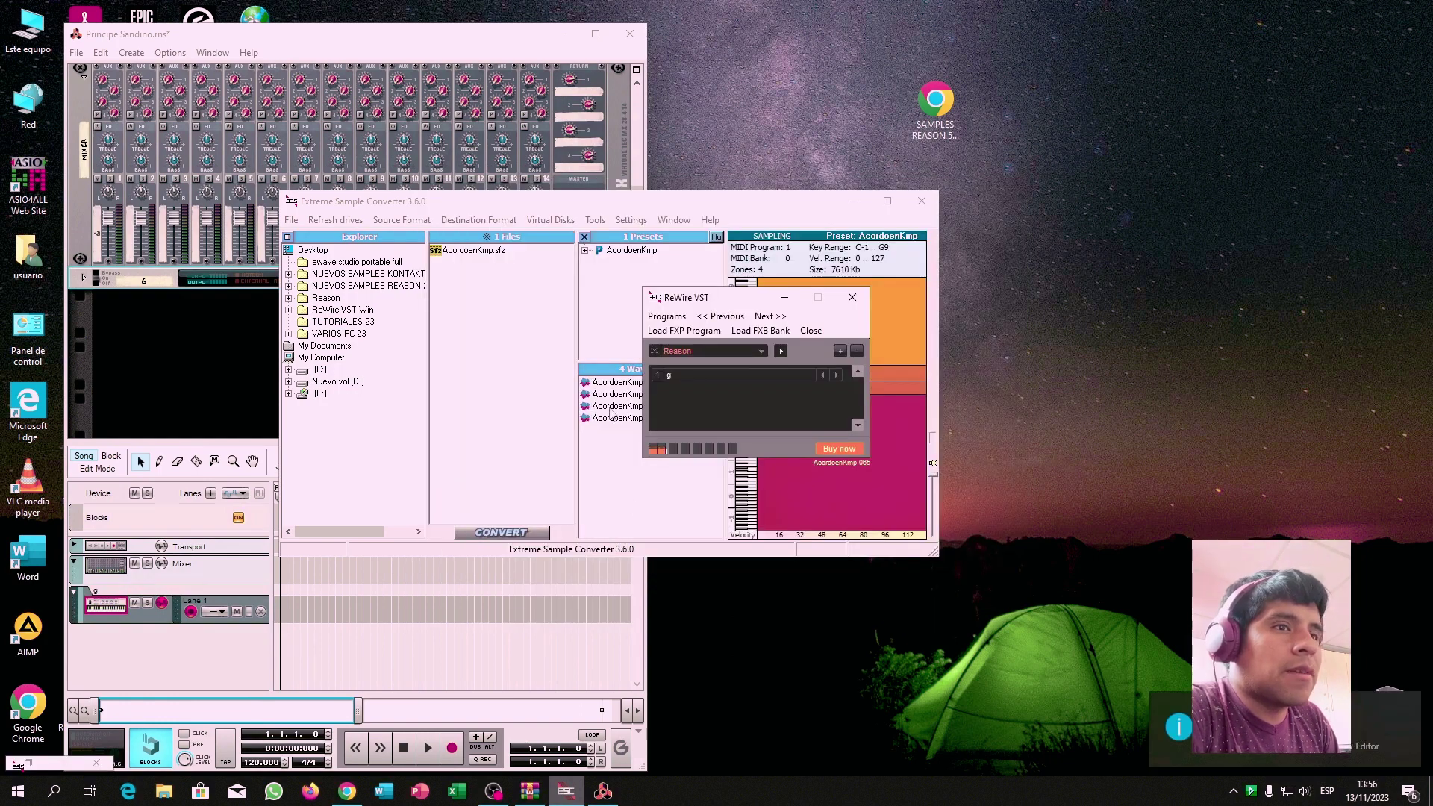
left_click(852, 298)
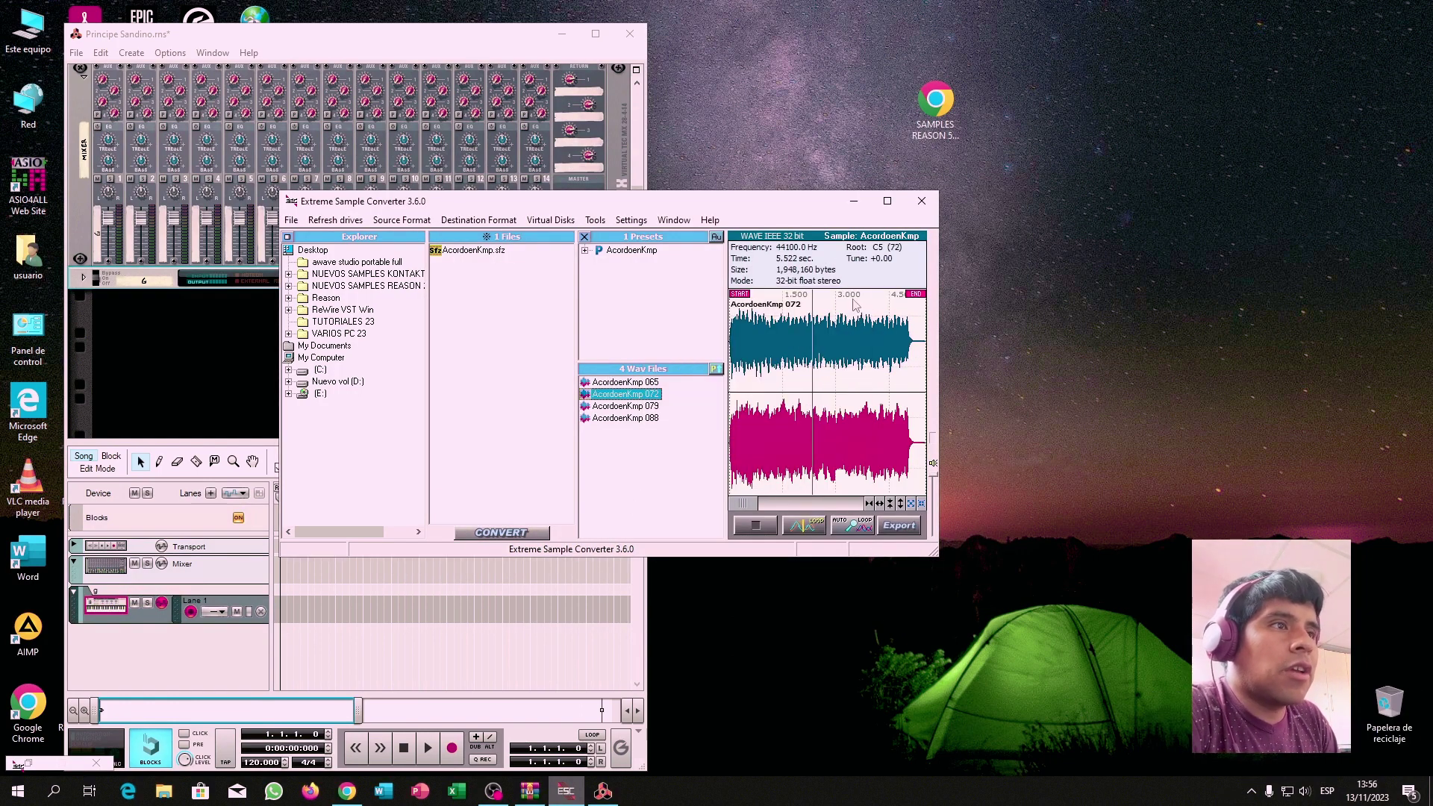
left_click(631, 43)
left_click(355, 420)
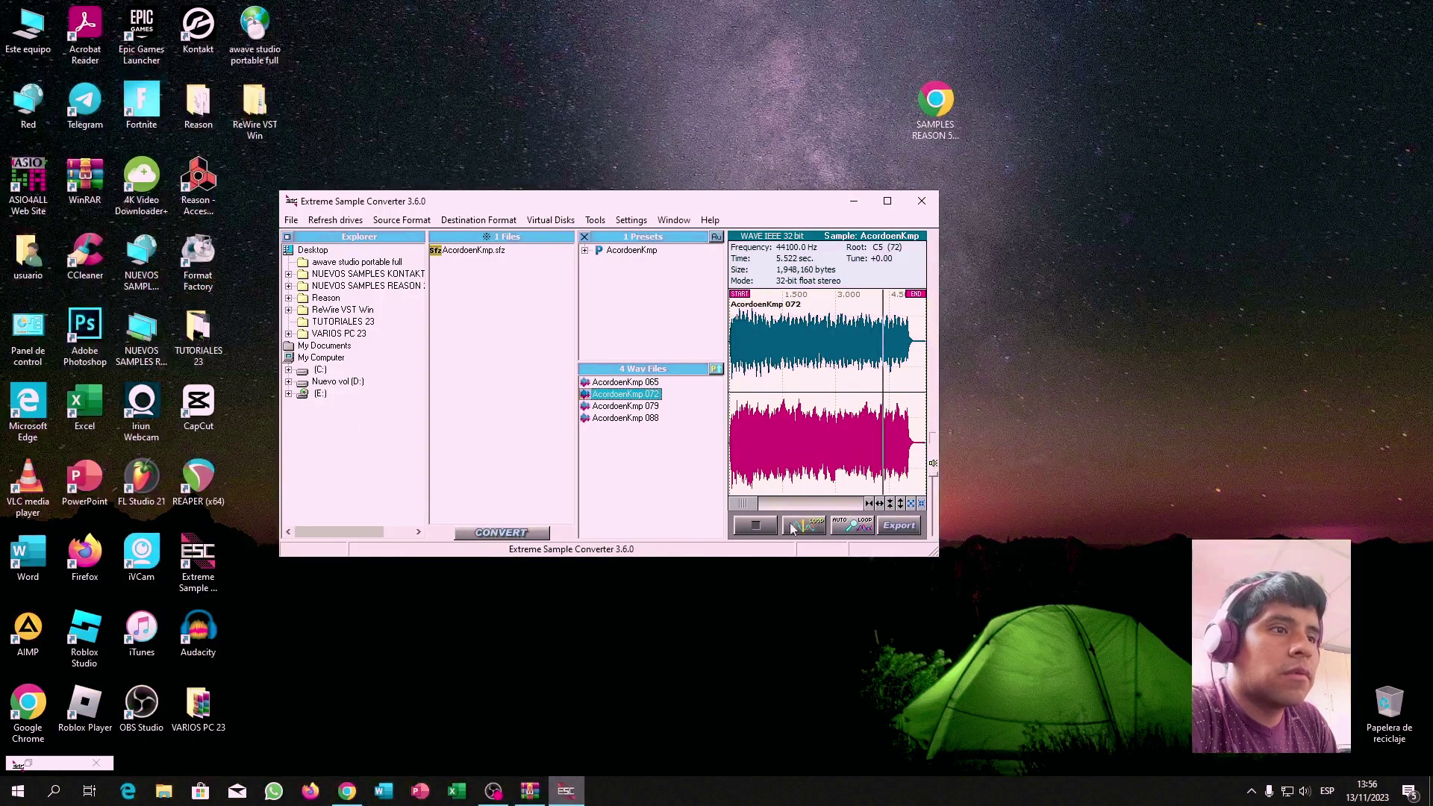
Step: Listen to several of the recorded AcordoenKmp wave samples and examine how their waveforms end
left_click(650, 410)
left_click(752, 524)
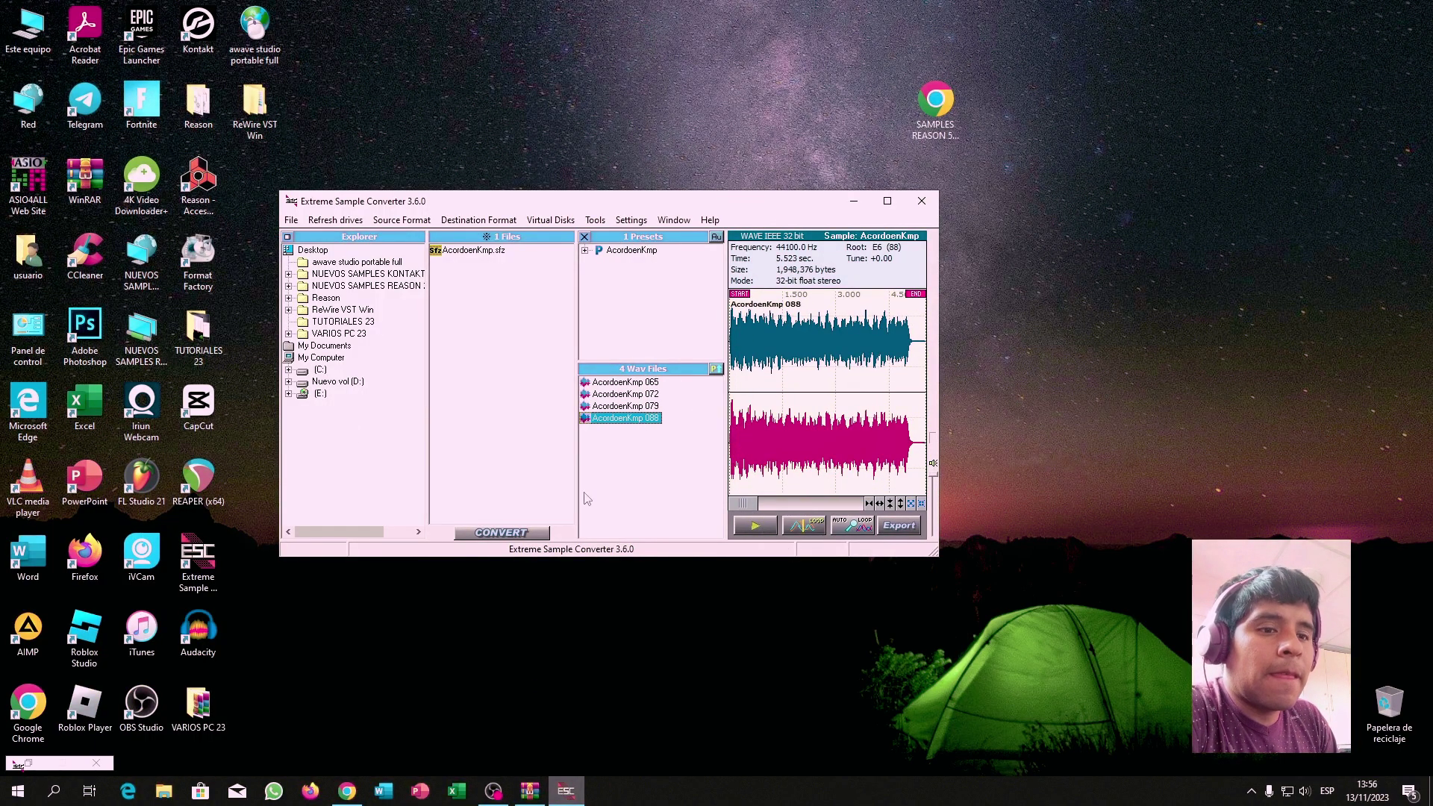
left_click(626, 382)
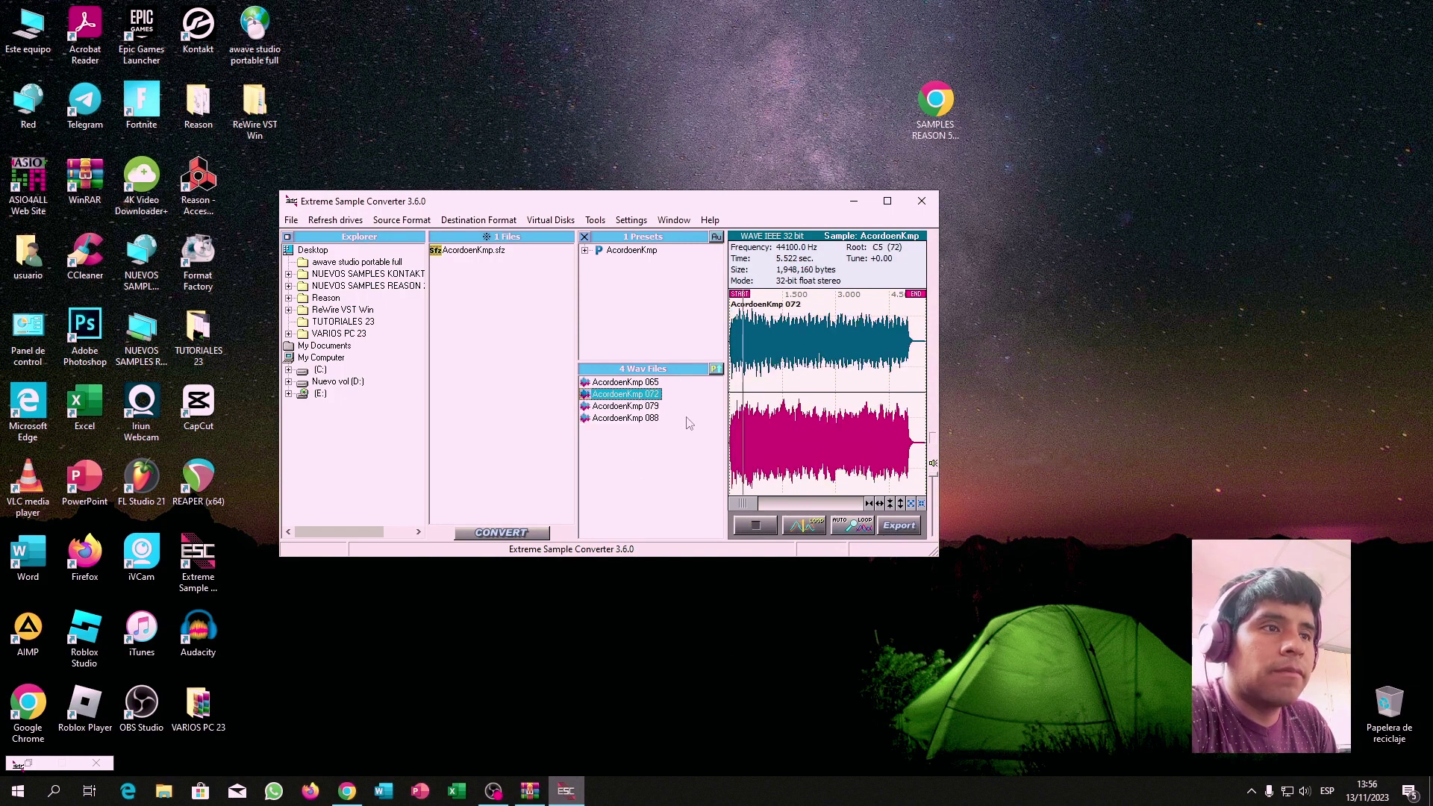
key("space")
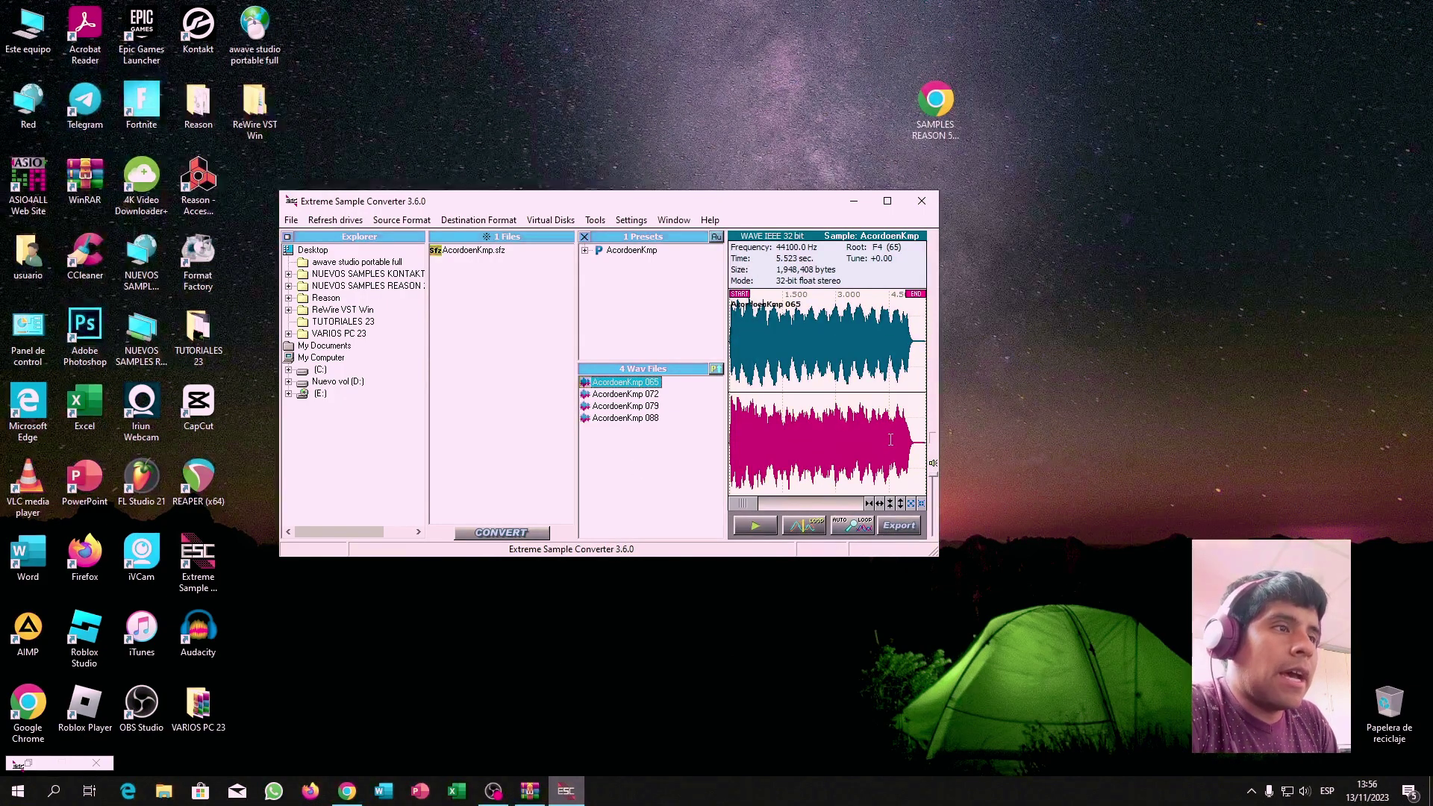
Step: Cut the release tail off the end of the AcordoenKmp wave samples, working from 065 through 088
left_click_drag(890, 440, 986, 439)
key("Delete")
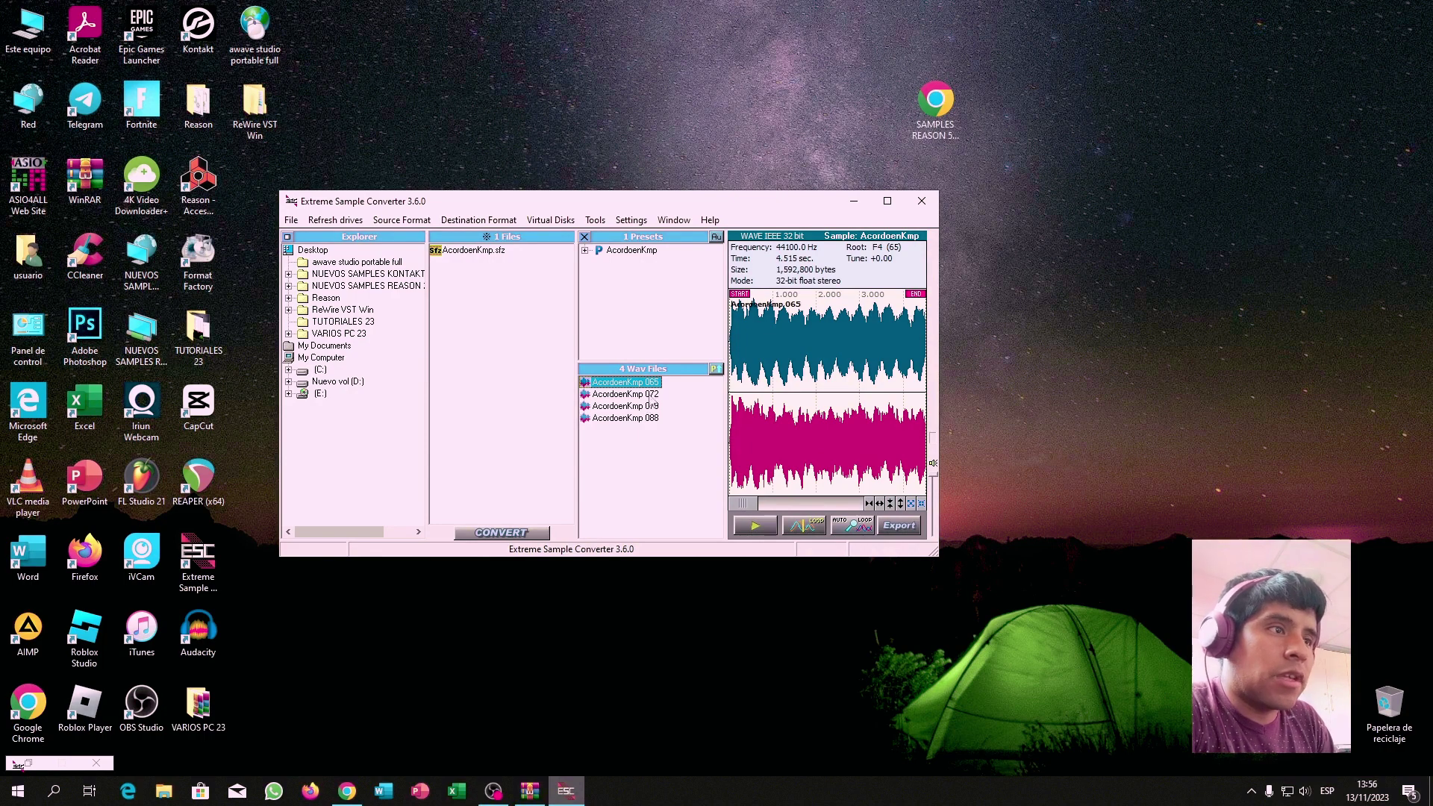
left_click(652, 405)
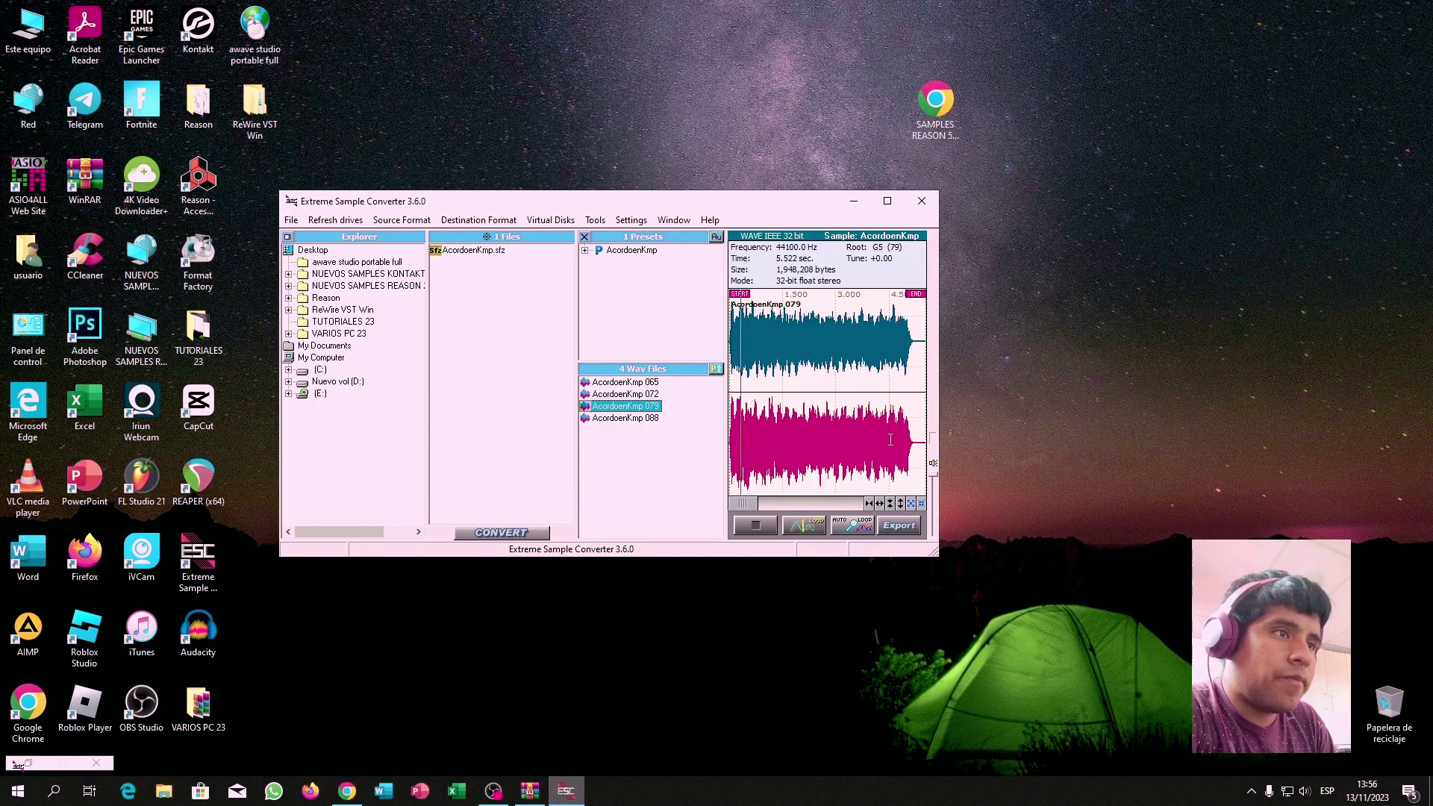
left_click_drag(890, 440, 993, 440)
key("Delete")
key("Down")
left_click_drag(894, 440, 1053, 438)
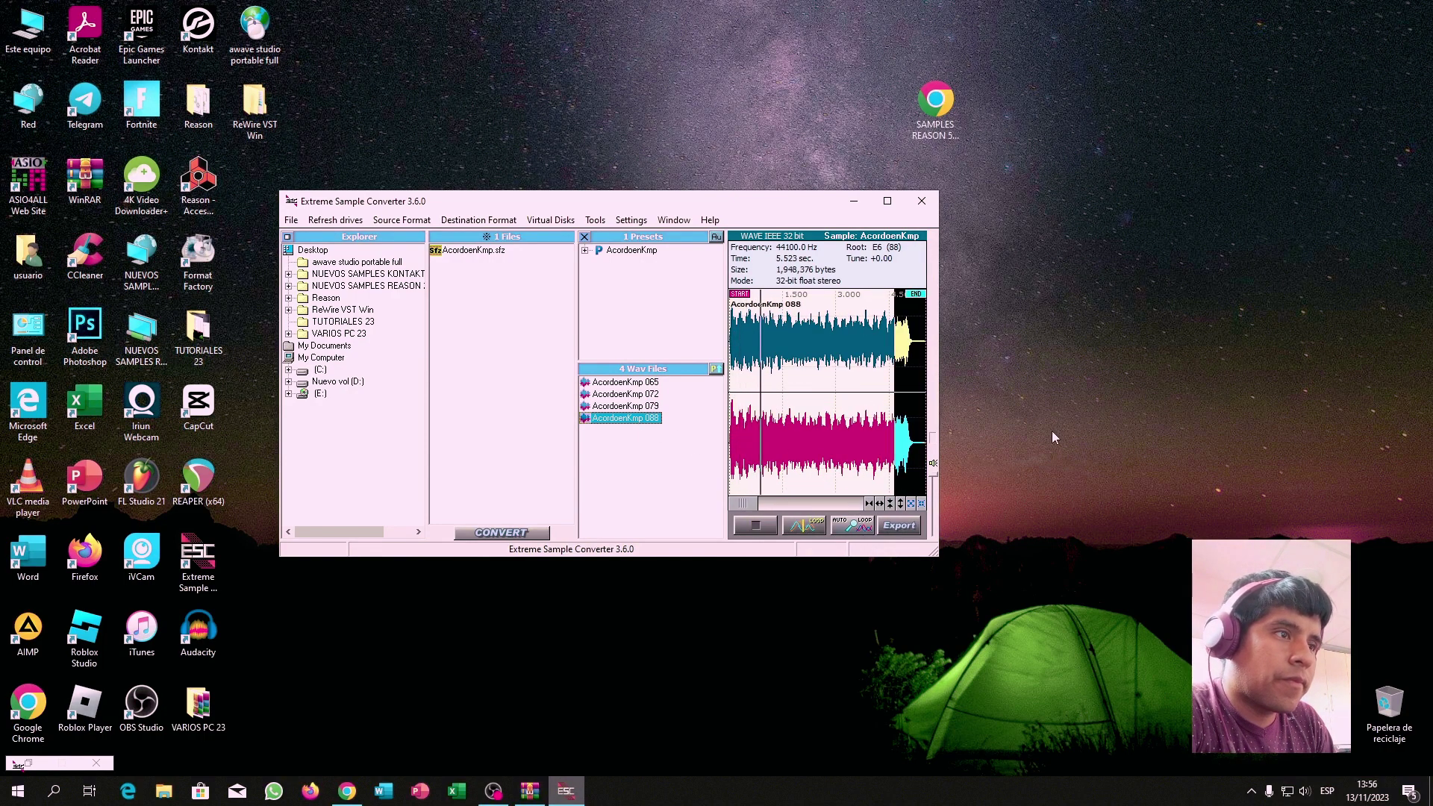
key("Delete")
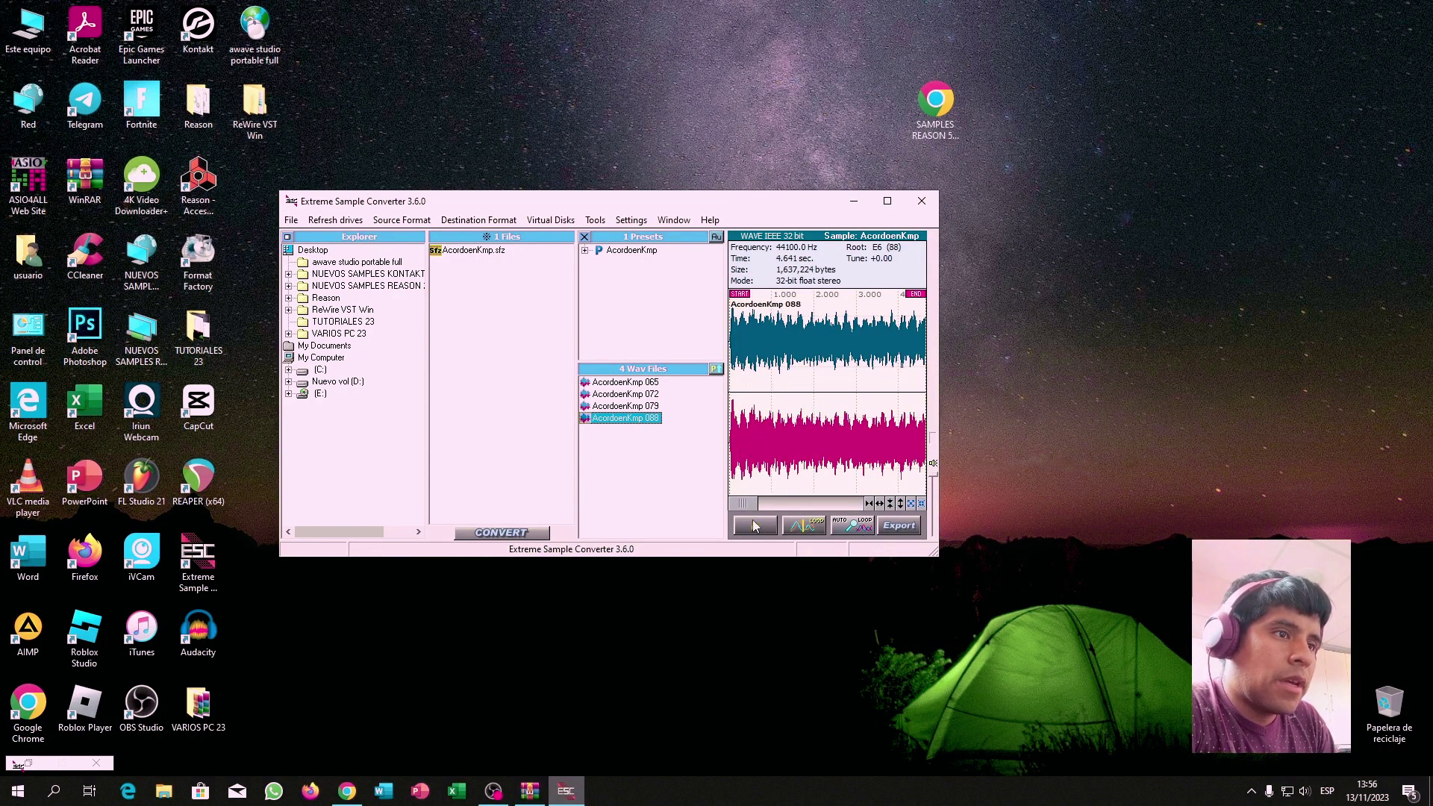
Step: Auto-loop the first part of sample AcordoenKmp 065 and listen to the looped playback
left_click(629, 383)
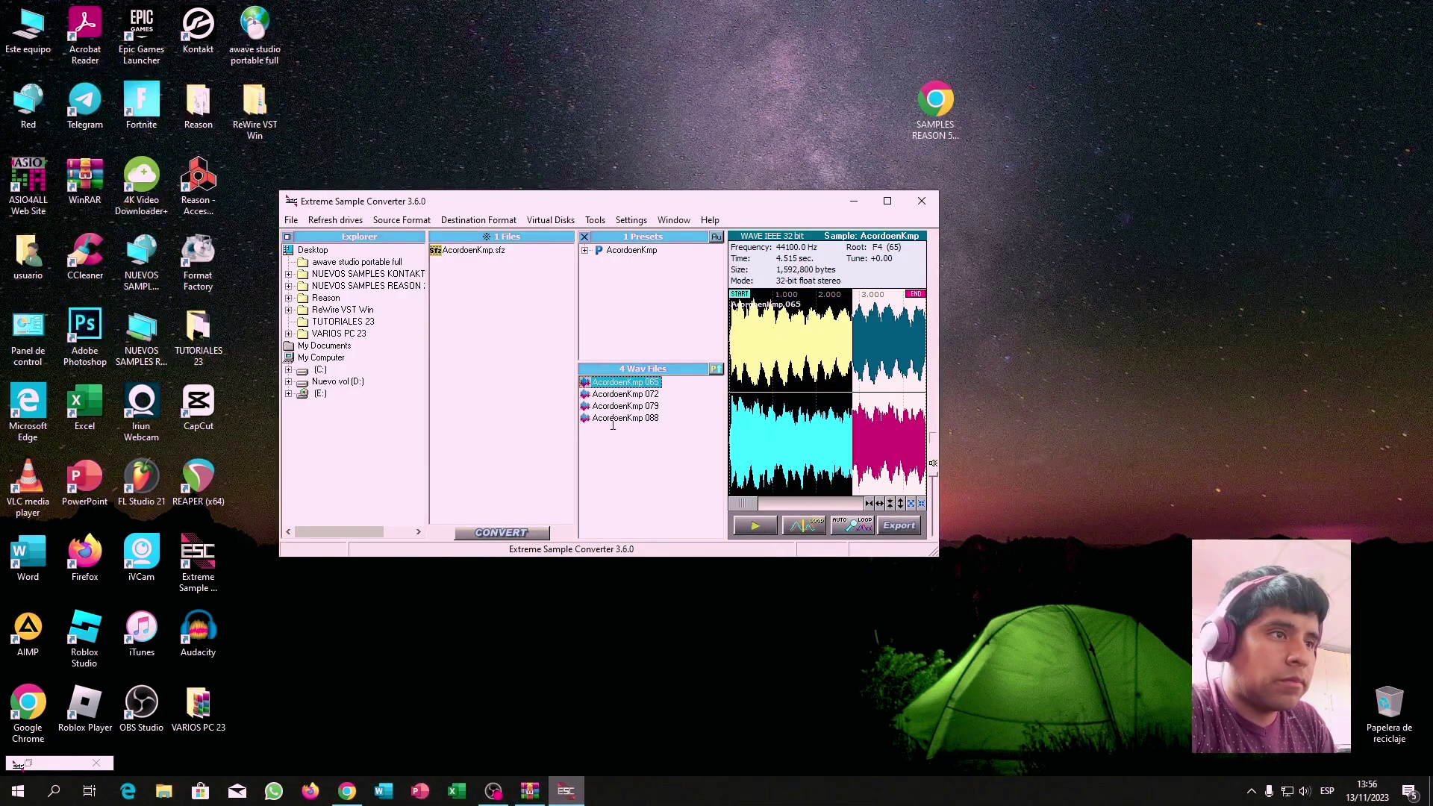
left_click(861, 527)
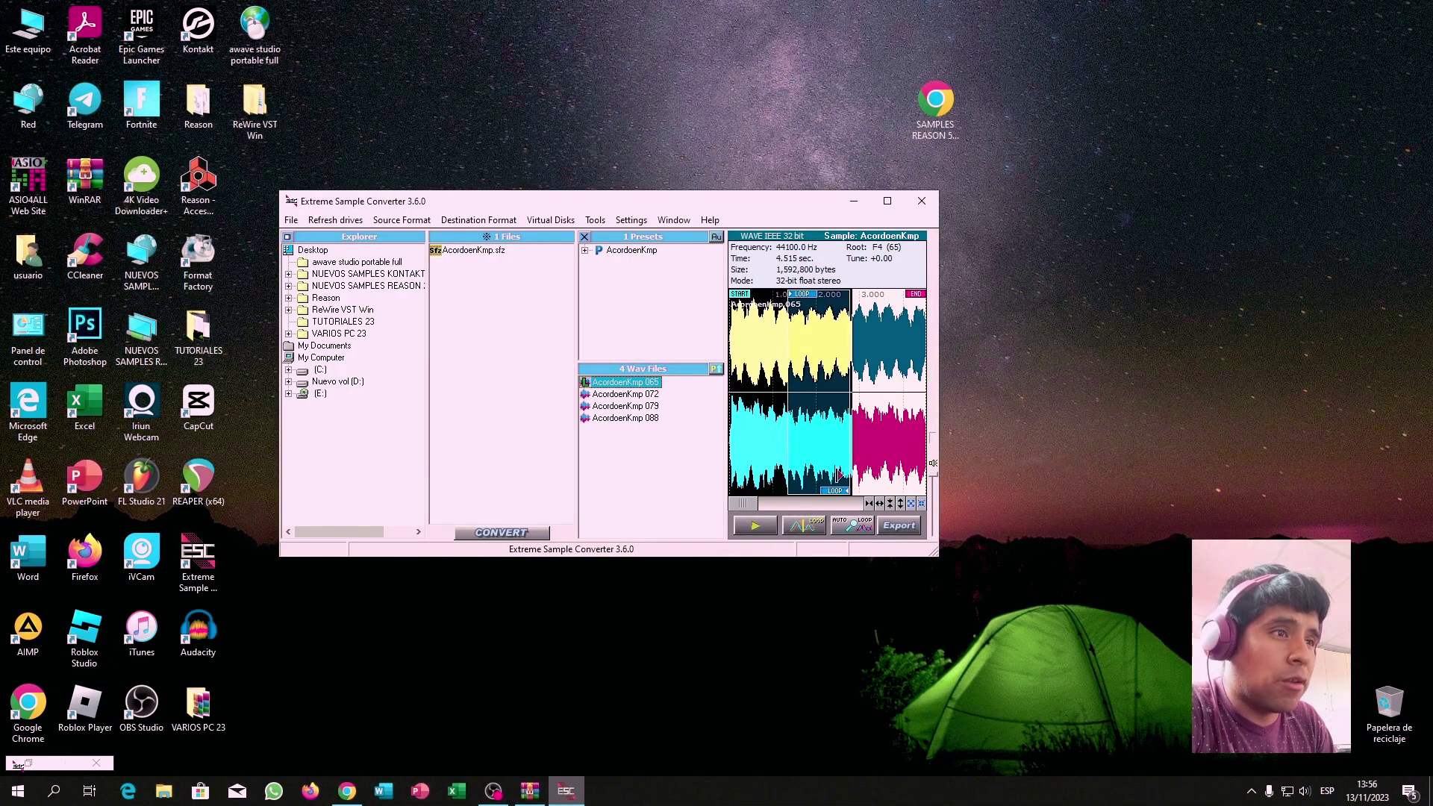
left_click(774, 530)
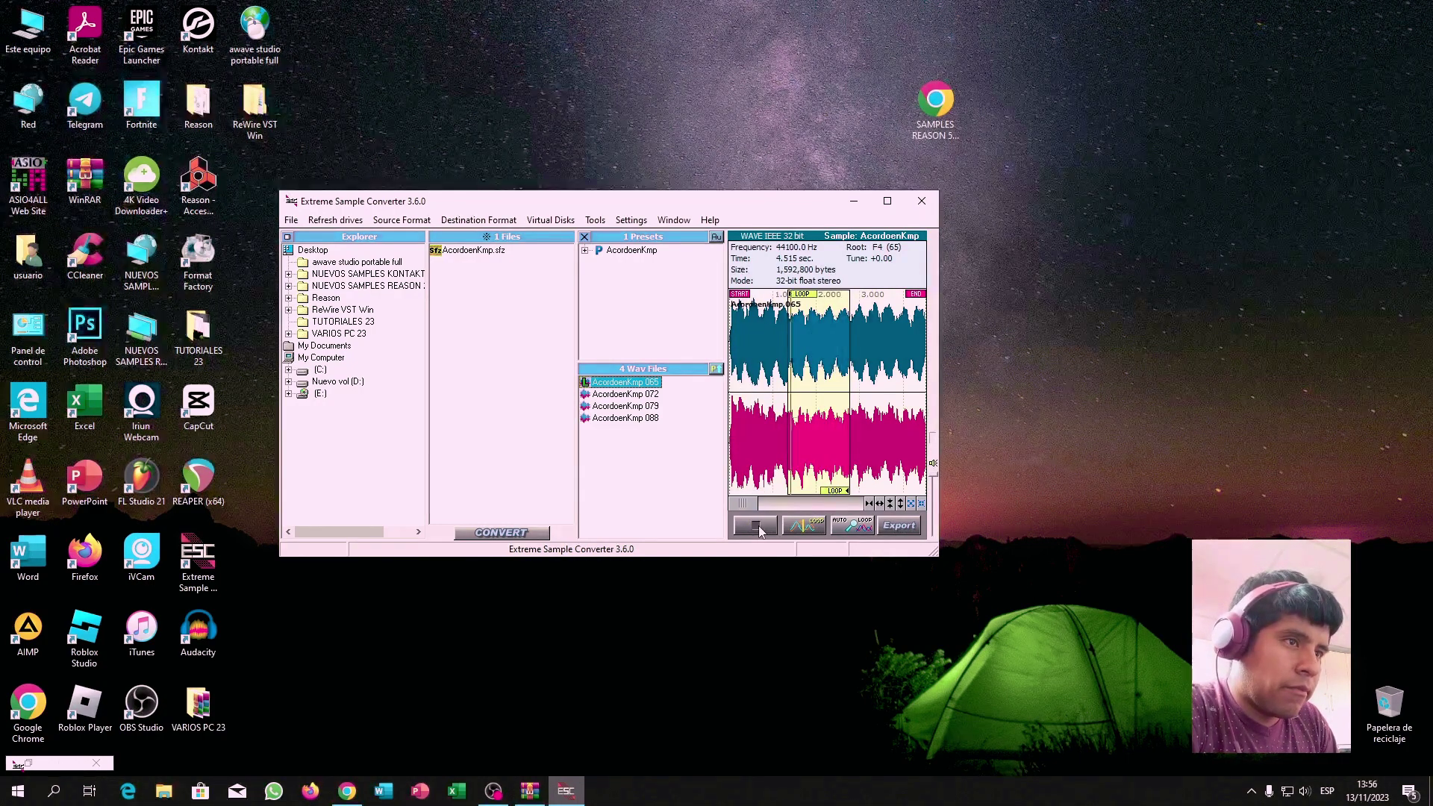
left_click(769, 527)
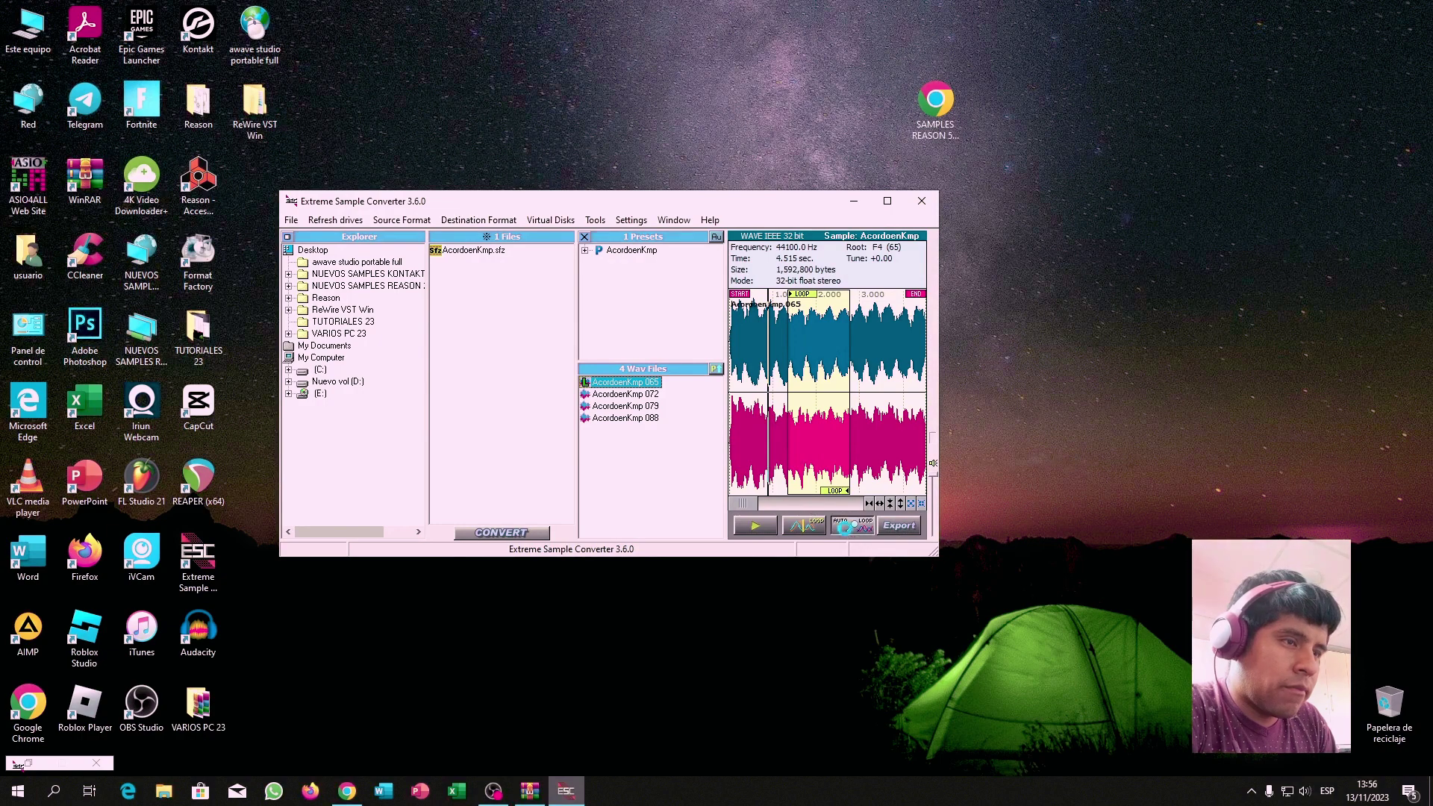
Step: Auto-loop AcordoenKmp 065 again near the end of its waveform and play the sample to check the loop
left_click(854, 525)
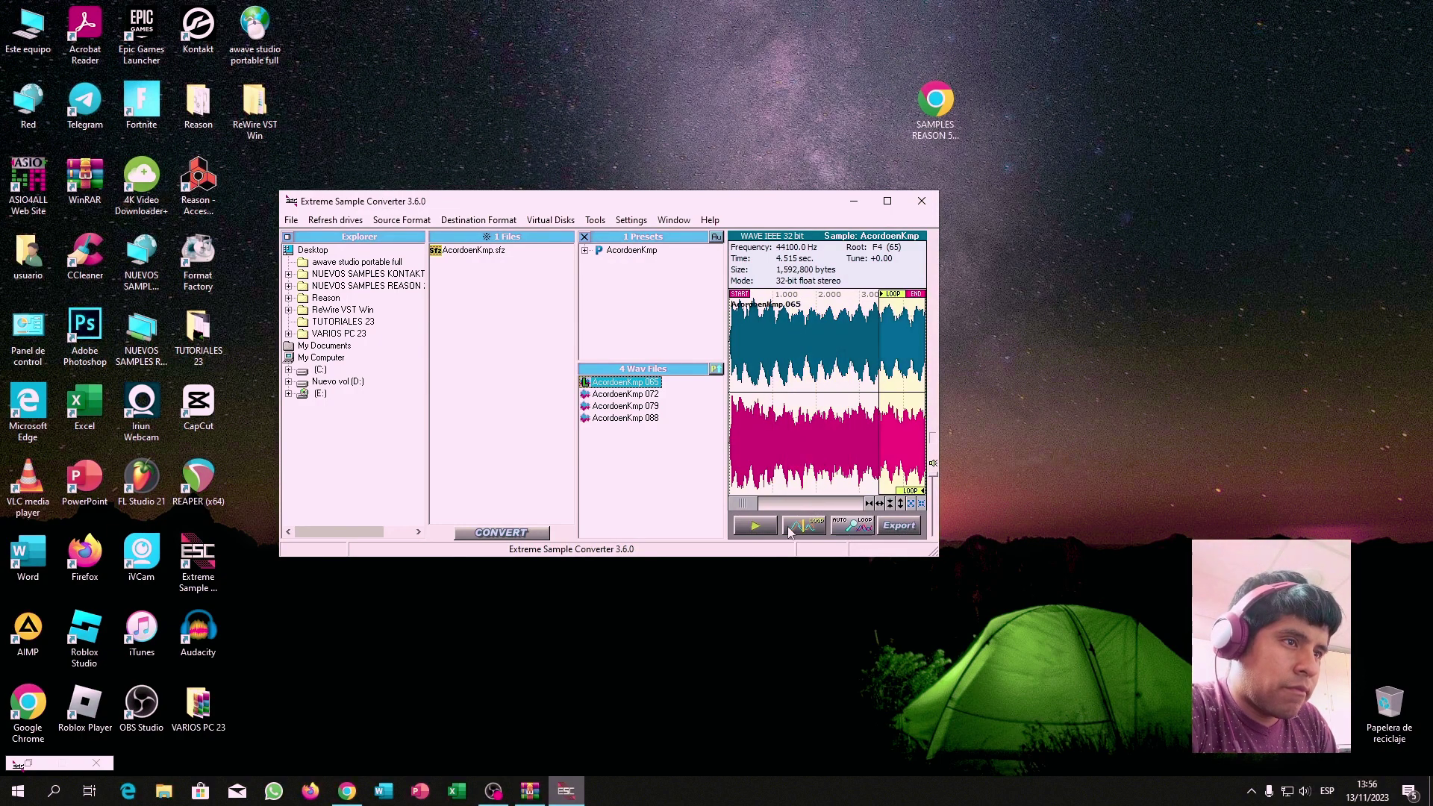
left_click(754, 526)
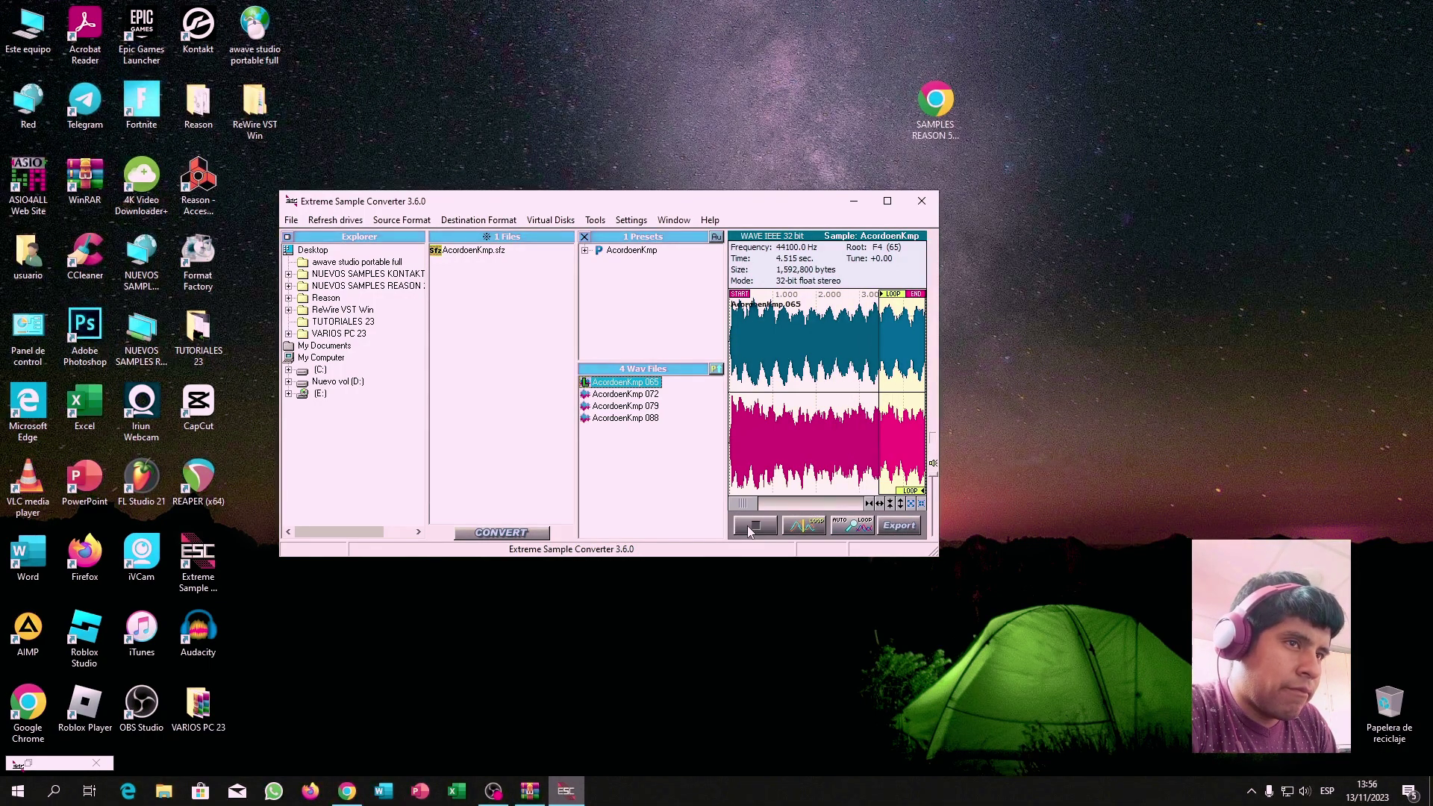
left_click(750, 526)
left_click_drag(879, 441, 969, 443)
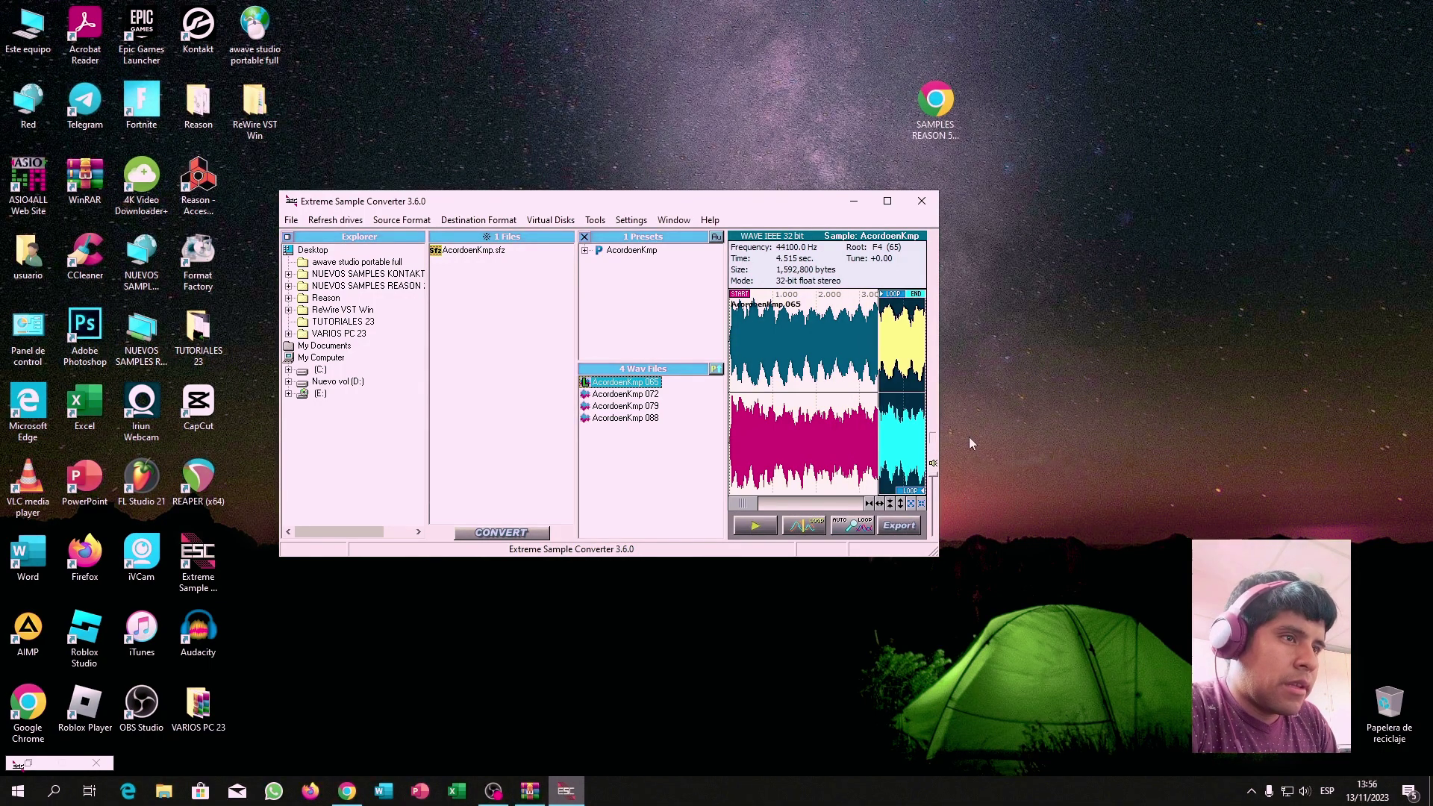
left_click(857, 452)
Step: Auto-loop all four AcordoenKmp wave samples together and check the loop in each one
left_click(631, 418, "shift")
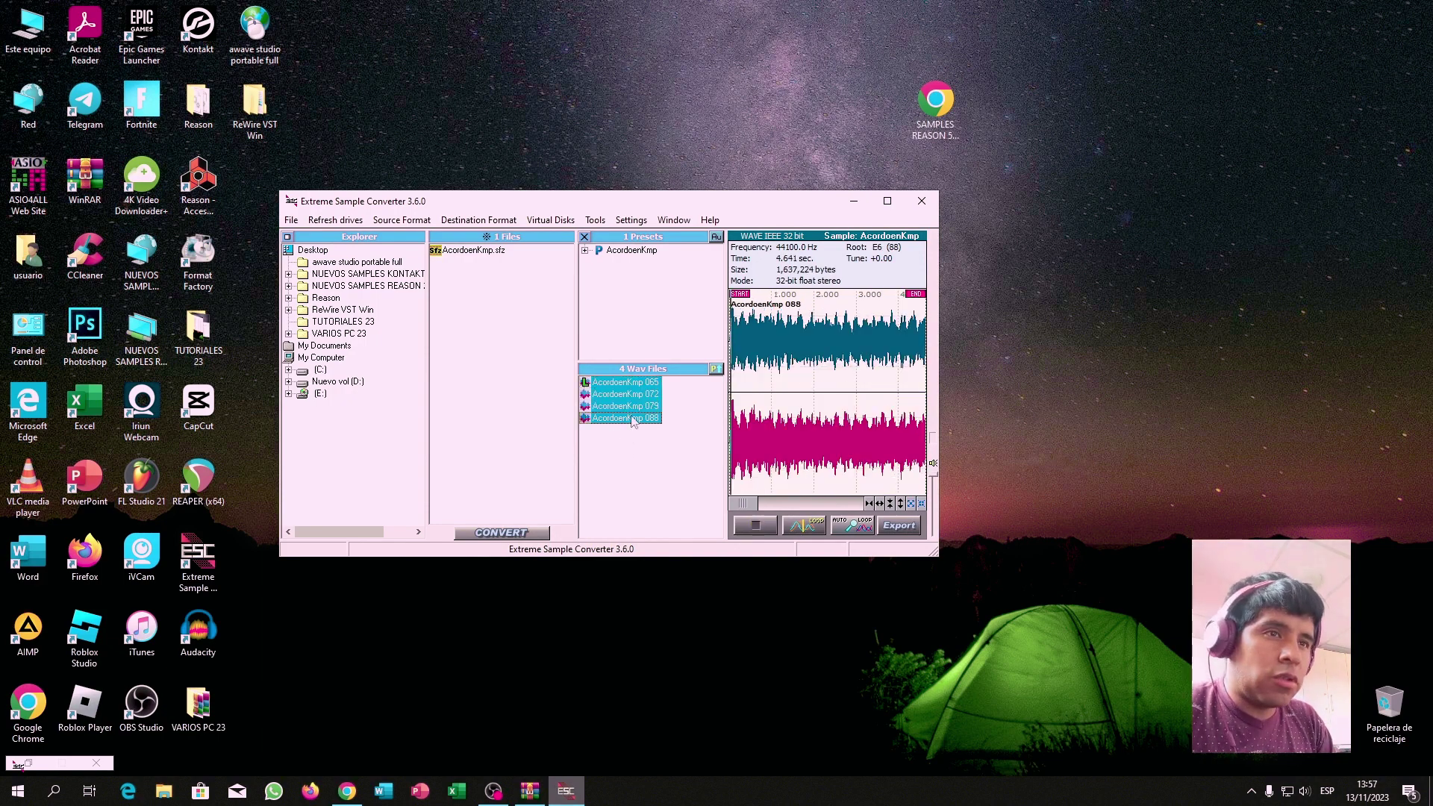
left_click(851, 524)
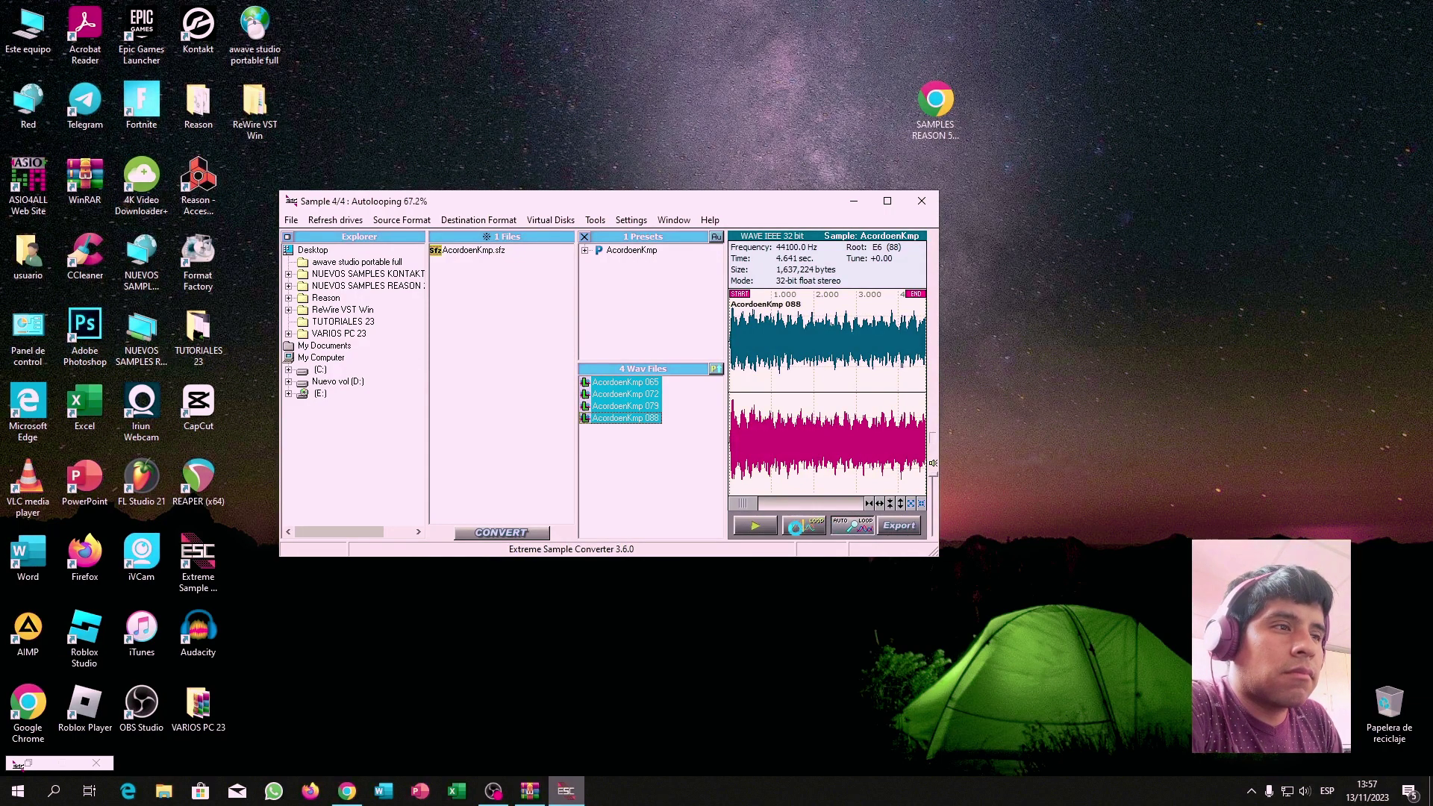
left_click(630, 394)
left_click(631, 406)
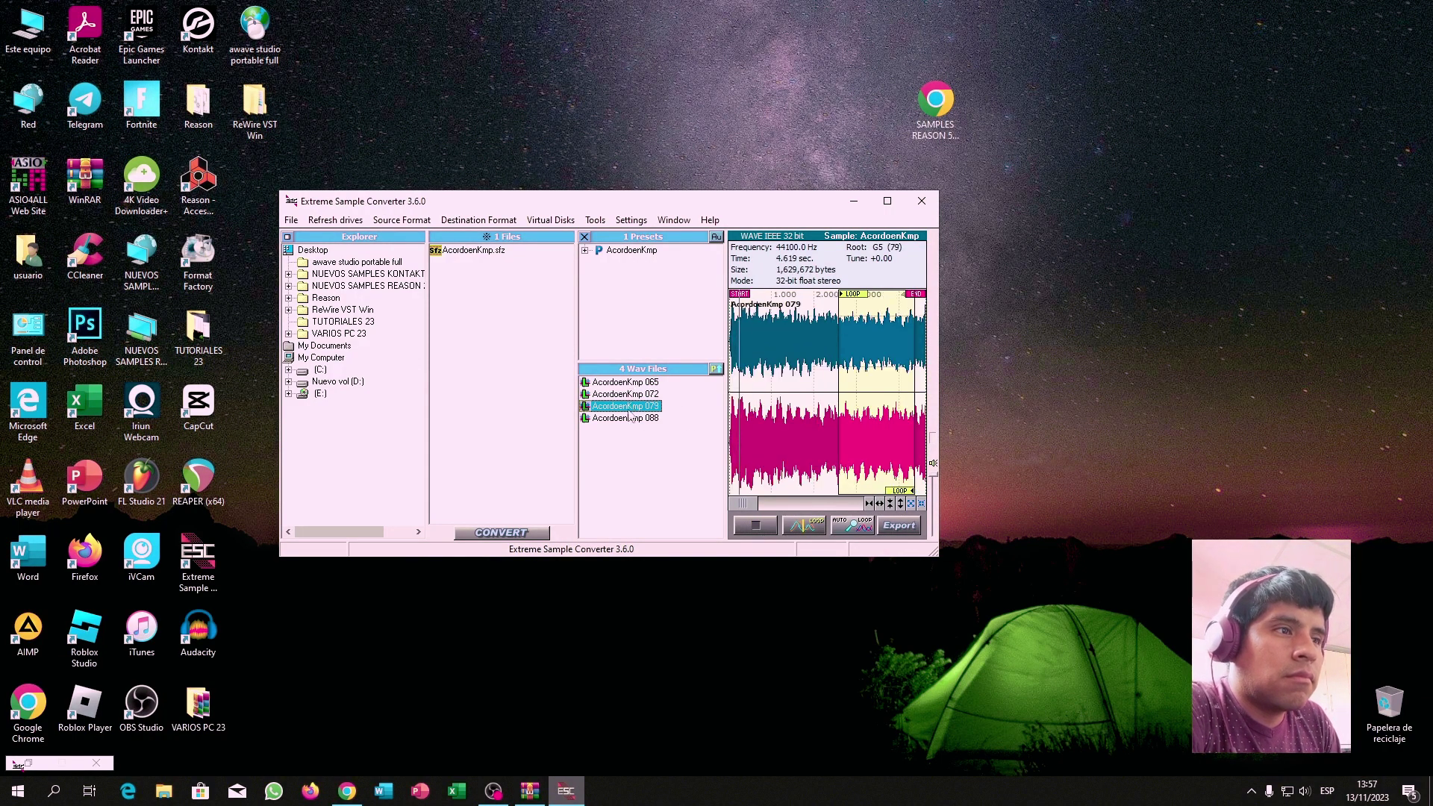
left_click(631, 418)
left_click(645, 383)
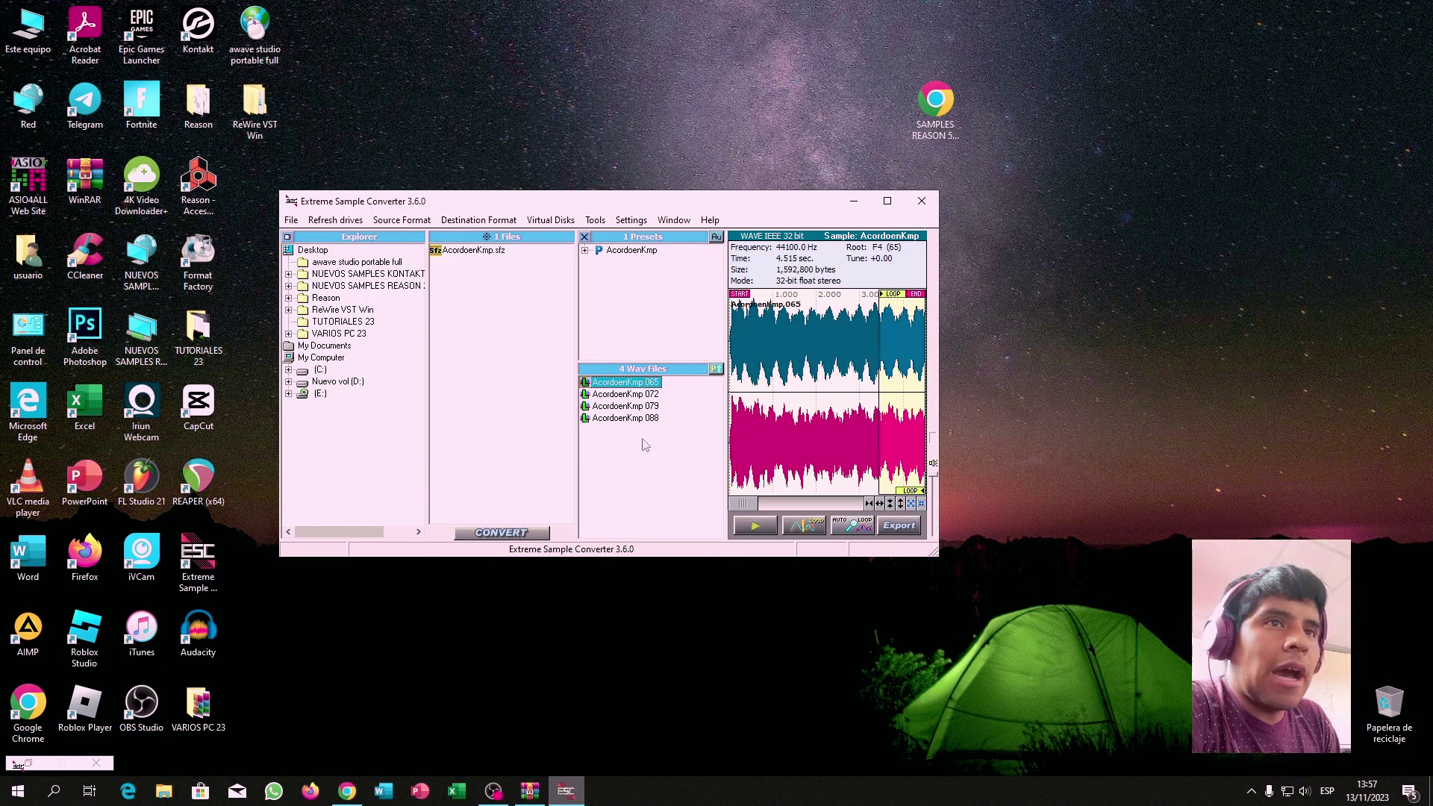
Step: Convert AcordoenKmp.sfz to the SF2 SoundFont format, saving AcordoenKmp.sf2 on the desktop
left_click(494, 251)
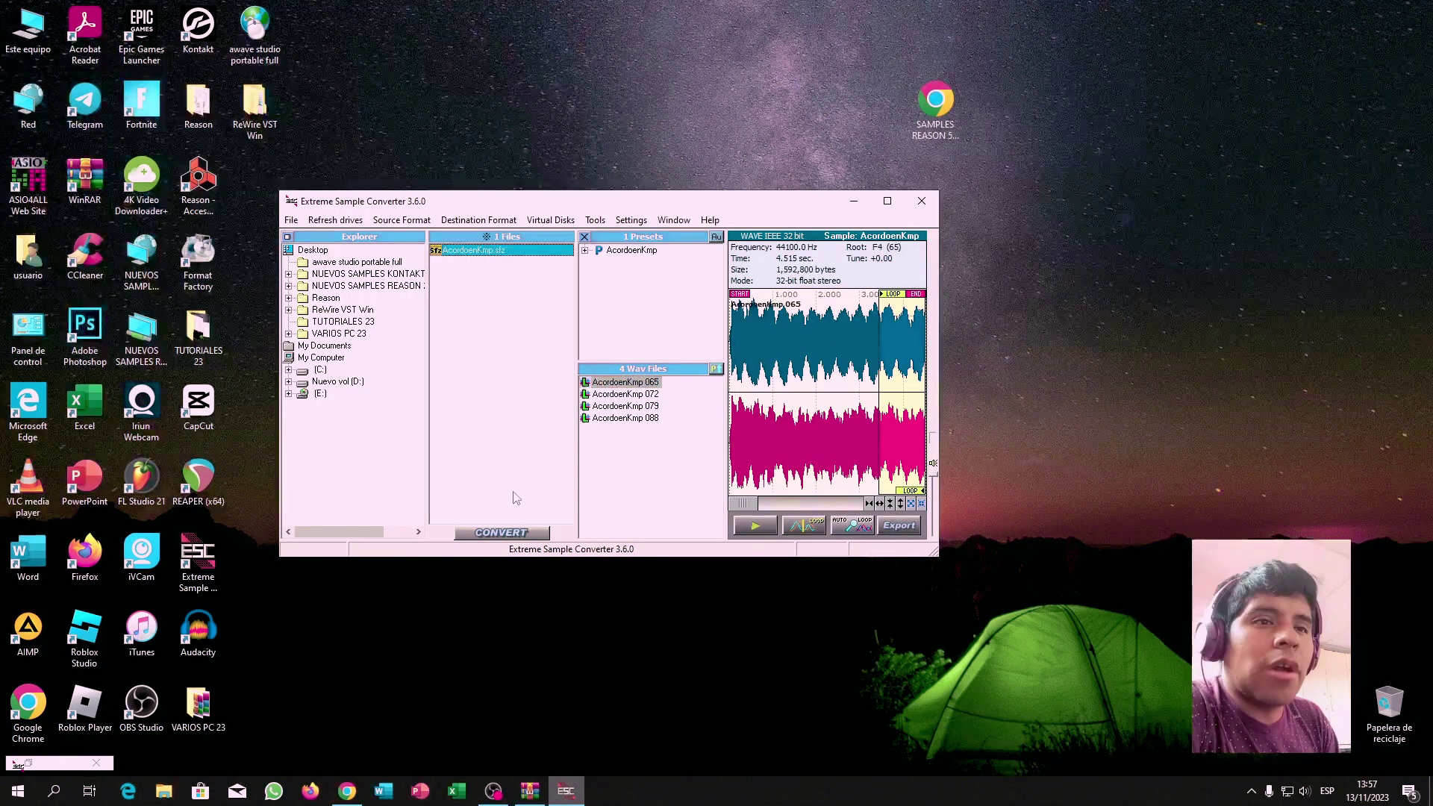
left_click(481, 221)
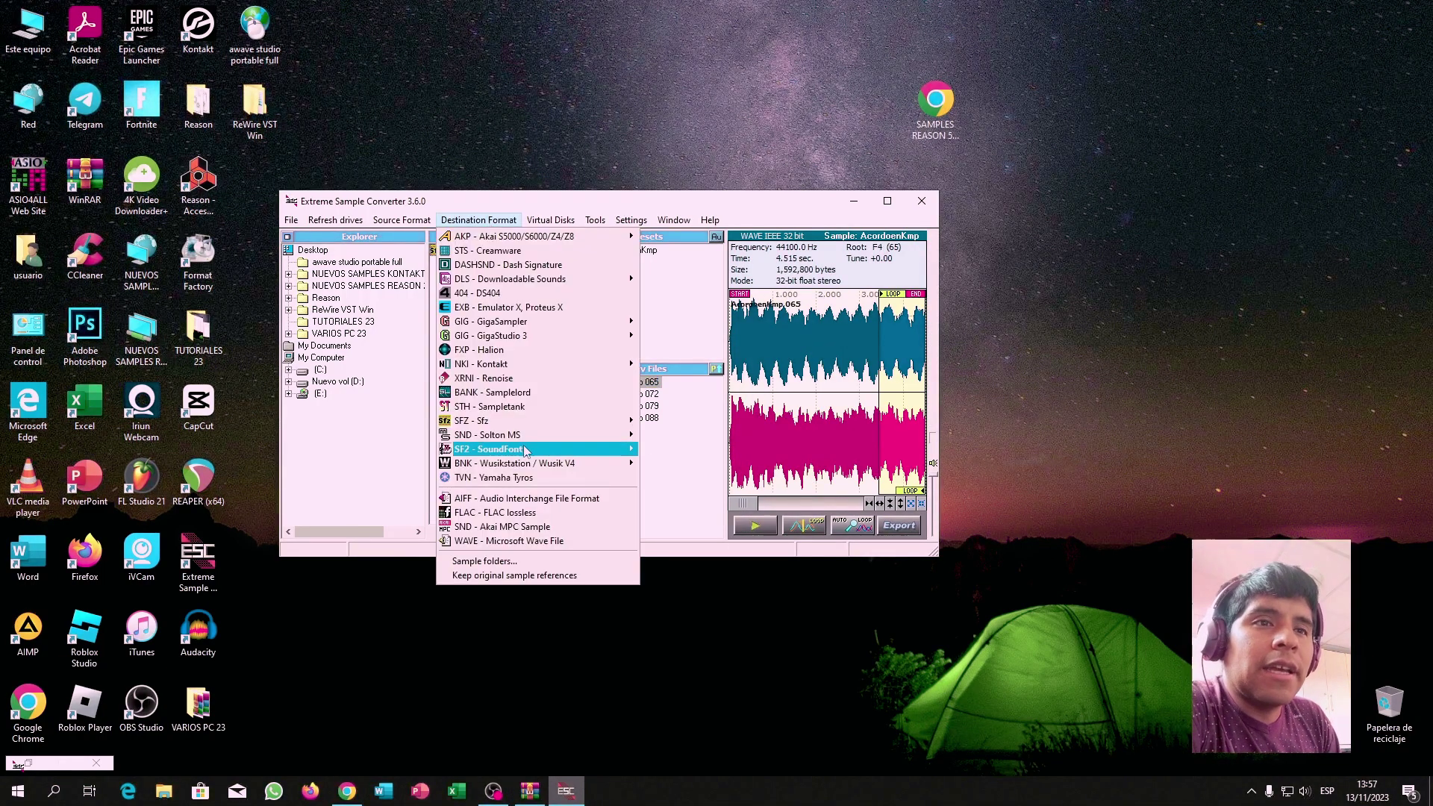
mouse_move(568, 450)
left_click(661, 450)
left_click(501, 530)
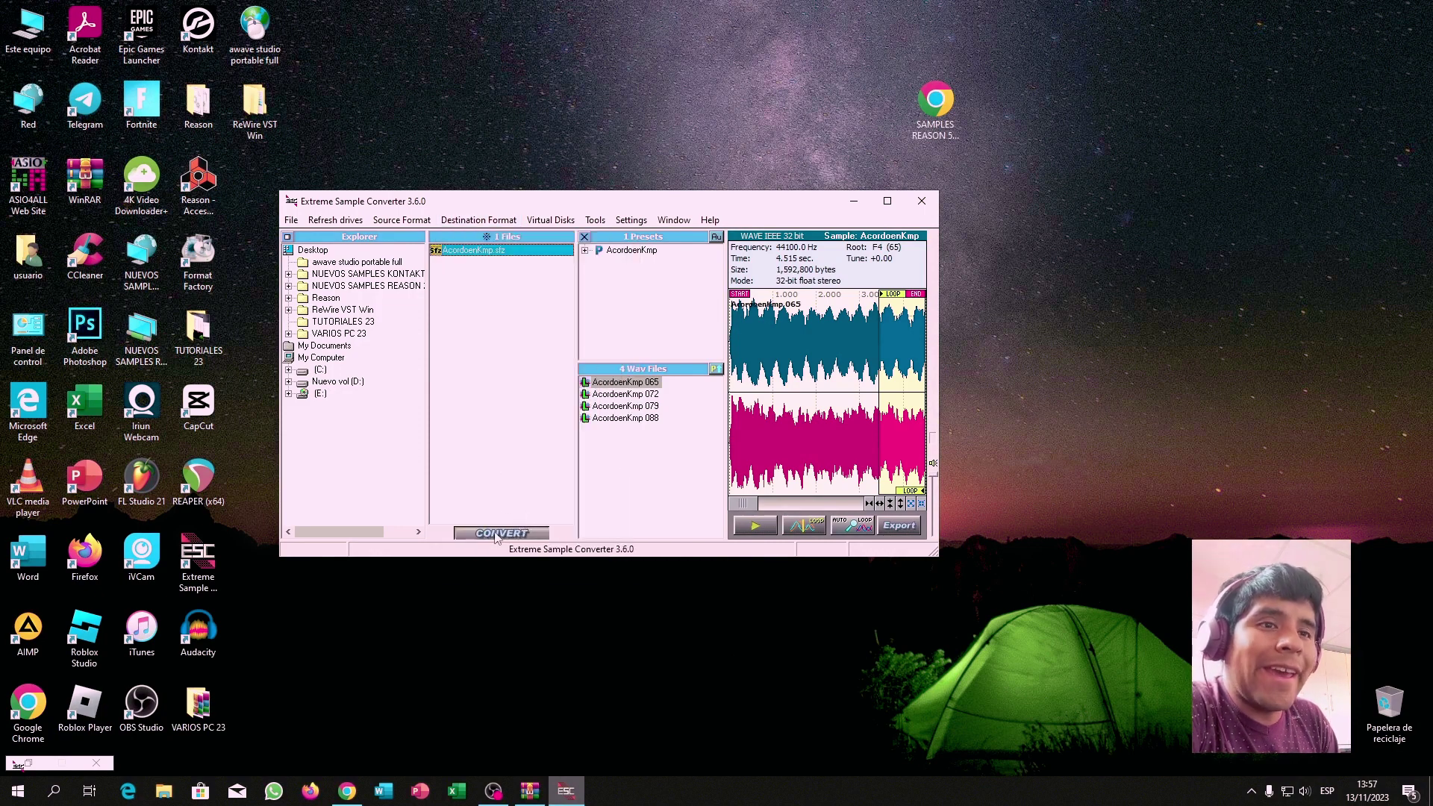
left_click(657, 505)
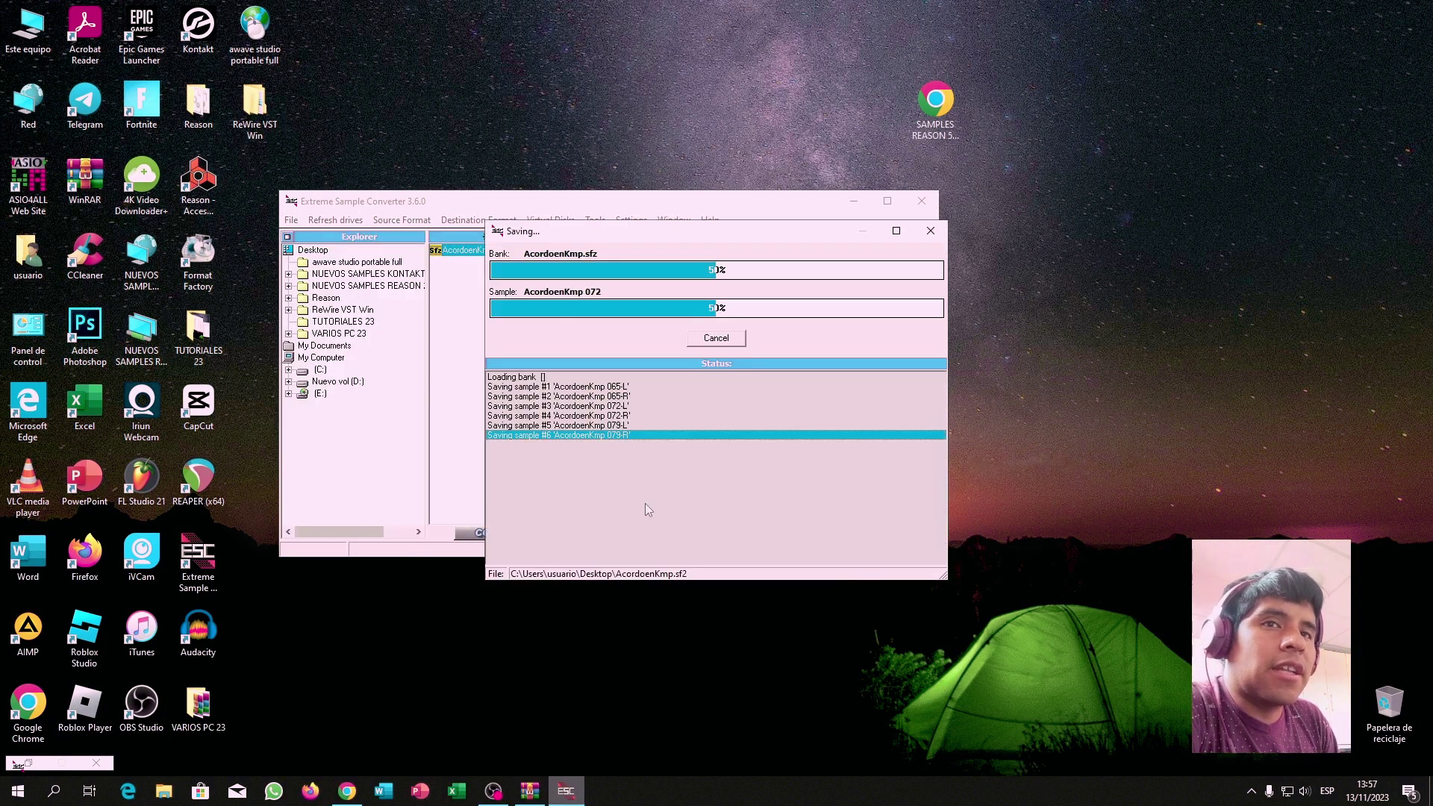
left_click(734, 338)
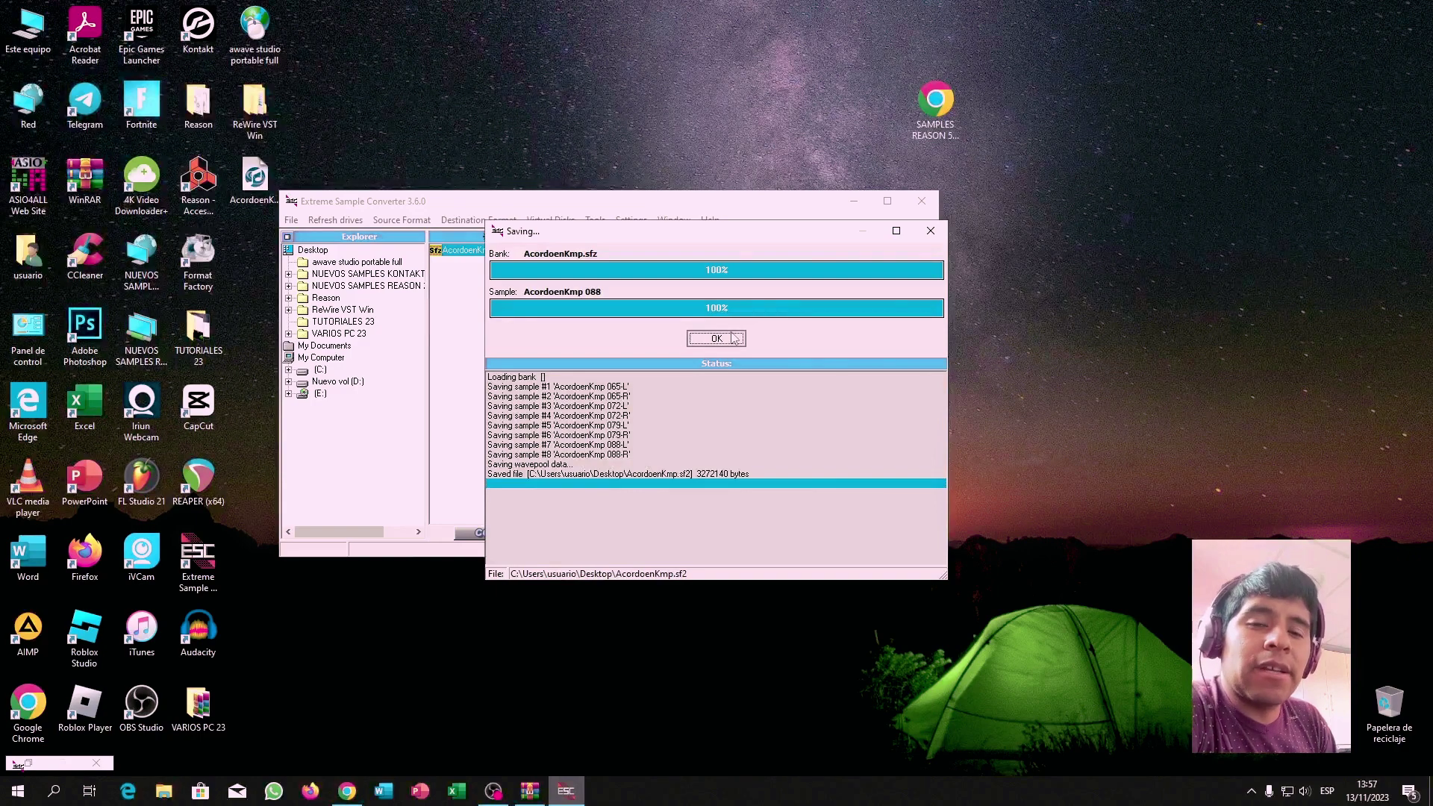
Step: Close Extreme Sample Converter with its sample list and move the AcordoenKmp SoundFont file to the middle of the desktop
left_click(921, 200)
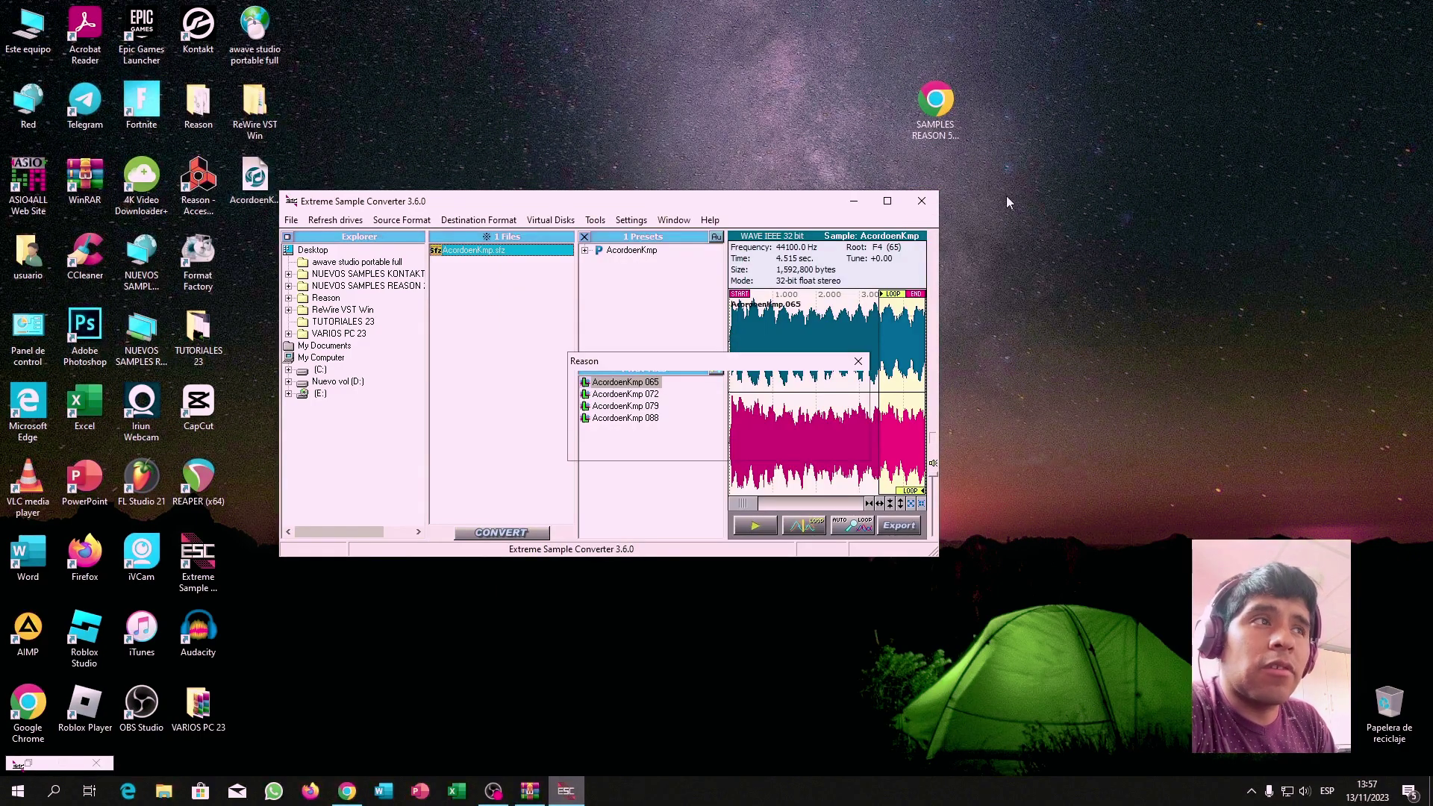
left_click(821, 441)
left_click_drag(255, 177, 752, 415)
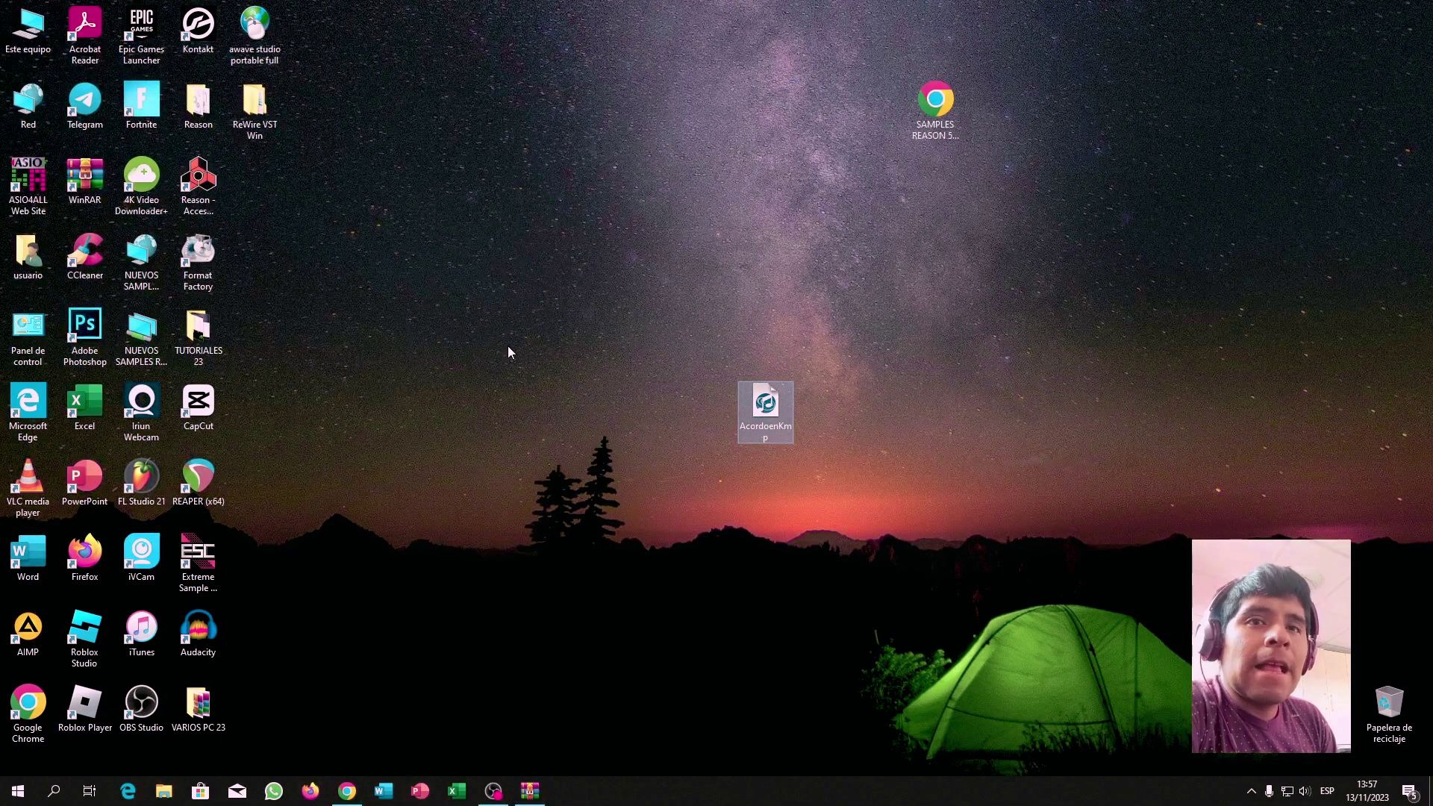
Step: Launch Awave Studio from the awave studio portable full folder and close the folder window
left_click(270, 24)
double_click(270, 23)
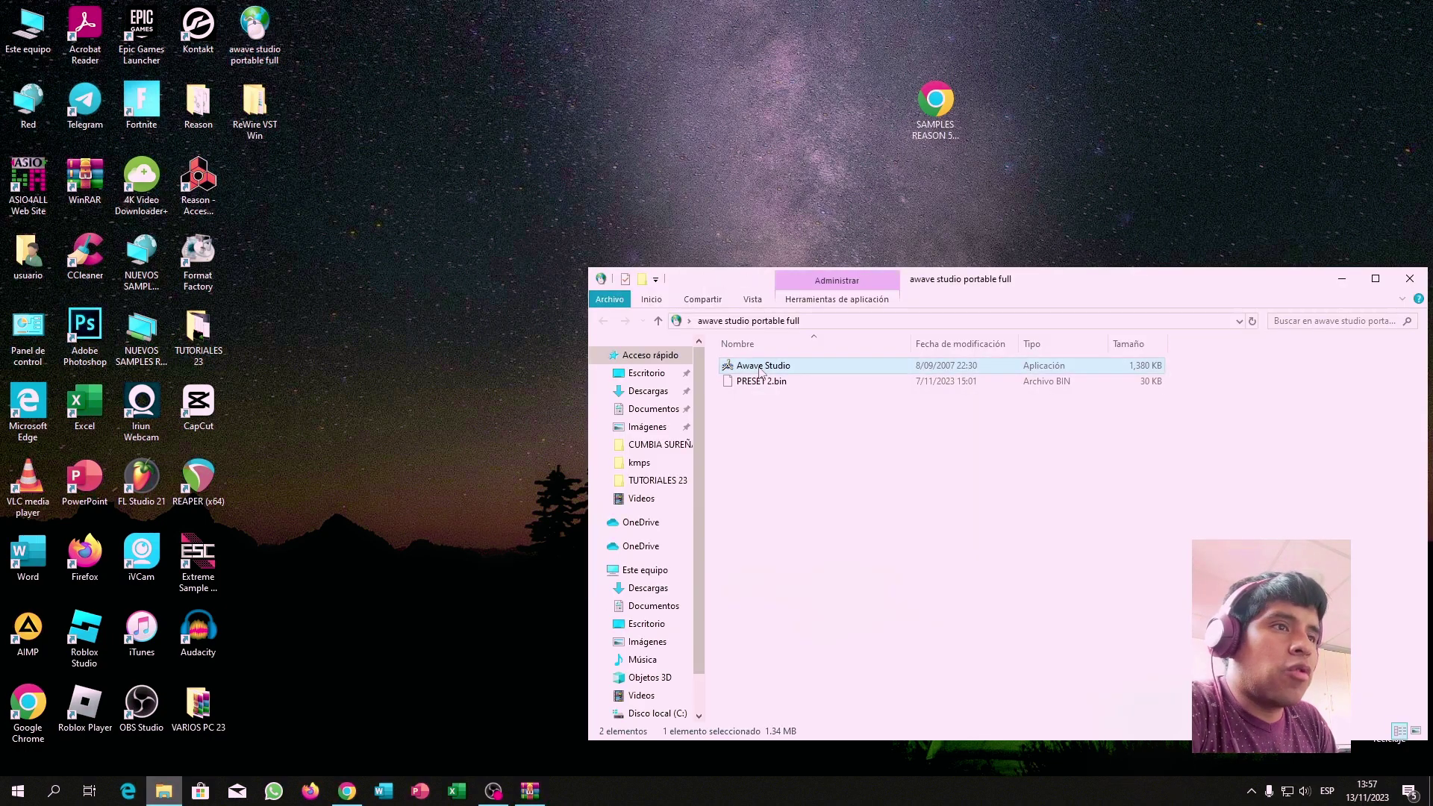
double_click(753, 365)
left_click(724, 270)
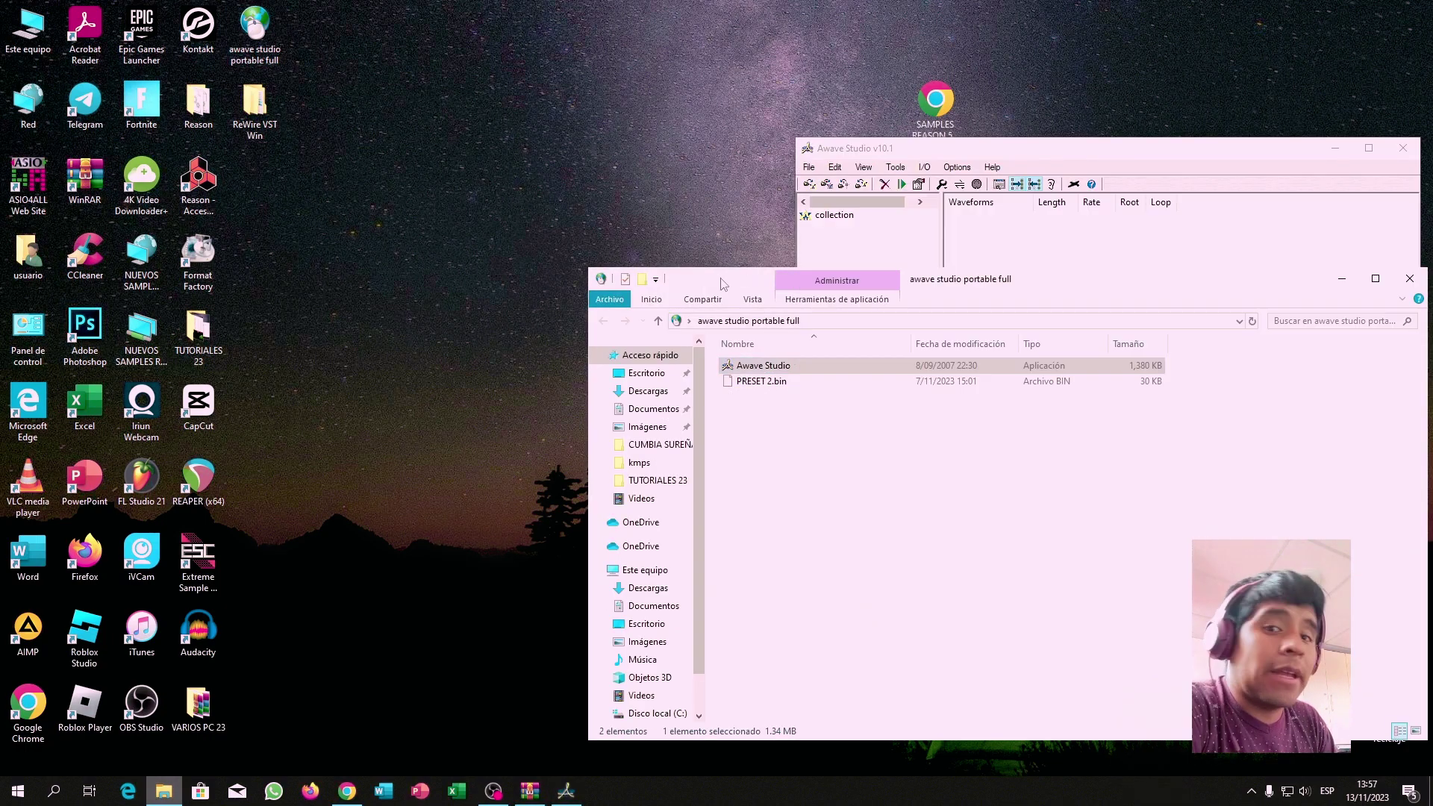
left_click(1410, 284)
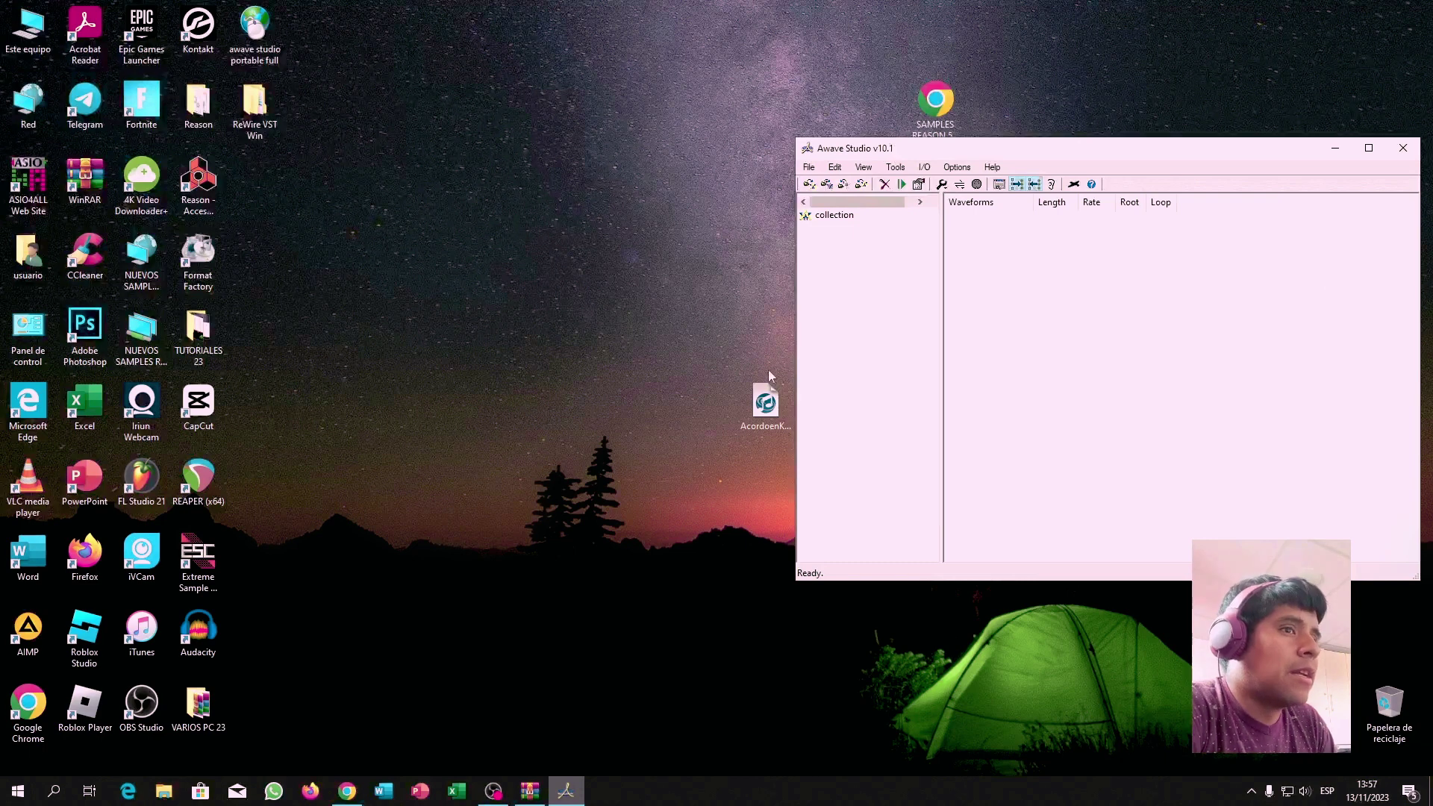
Step: Move the AcordoenKmp file clear of the Awave Studio window and open AcordoenKmp.sf2 from the desktop
left_click_drag(771, 376, 436, 227)
left_click(808, 167)
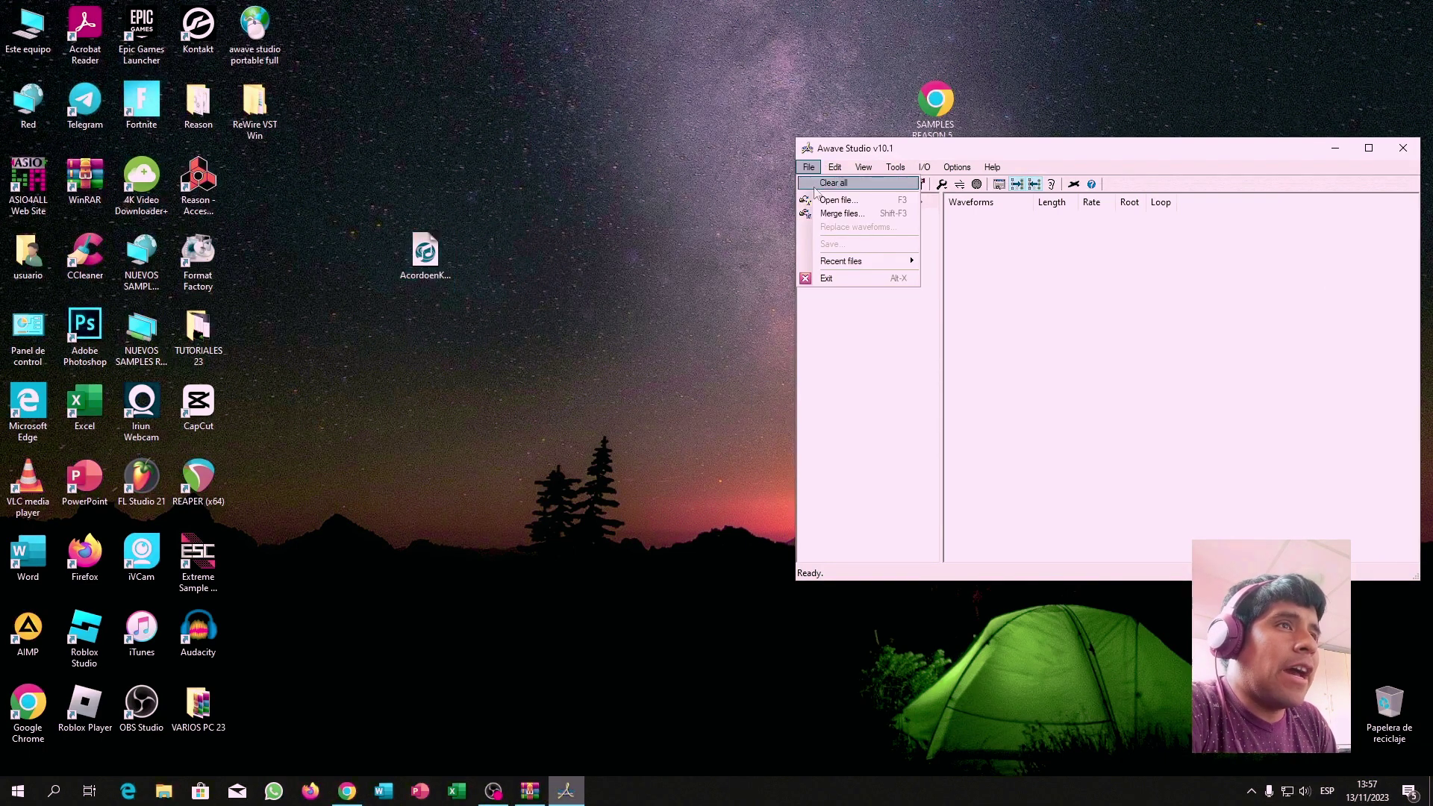
left_click(821, 200)
scroll(939, 294, "down", 3)
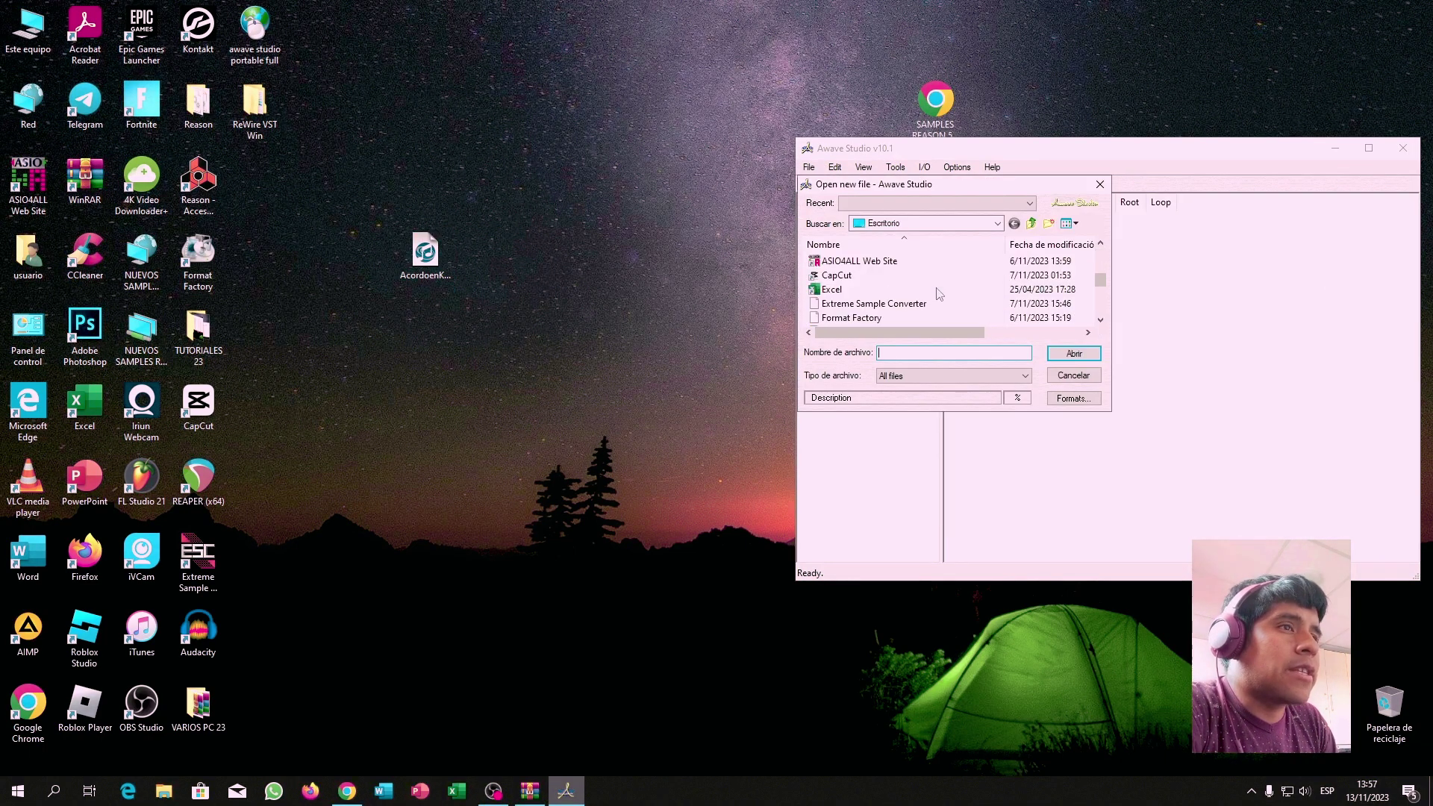
double_click(868, 276)
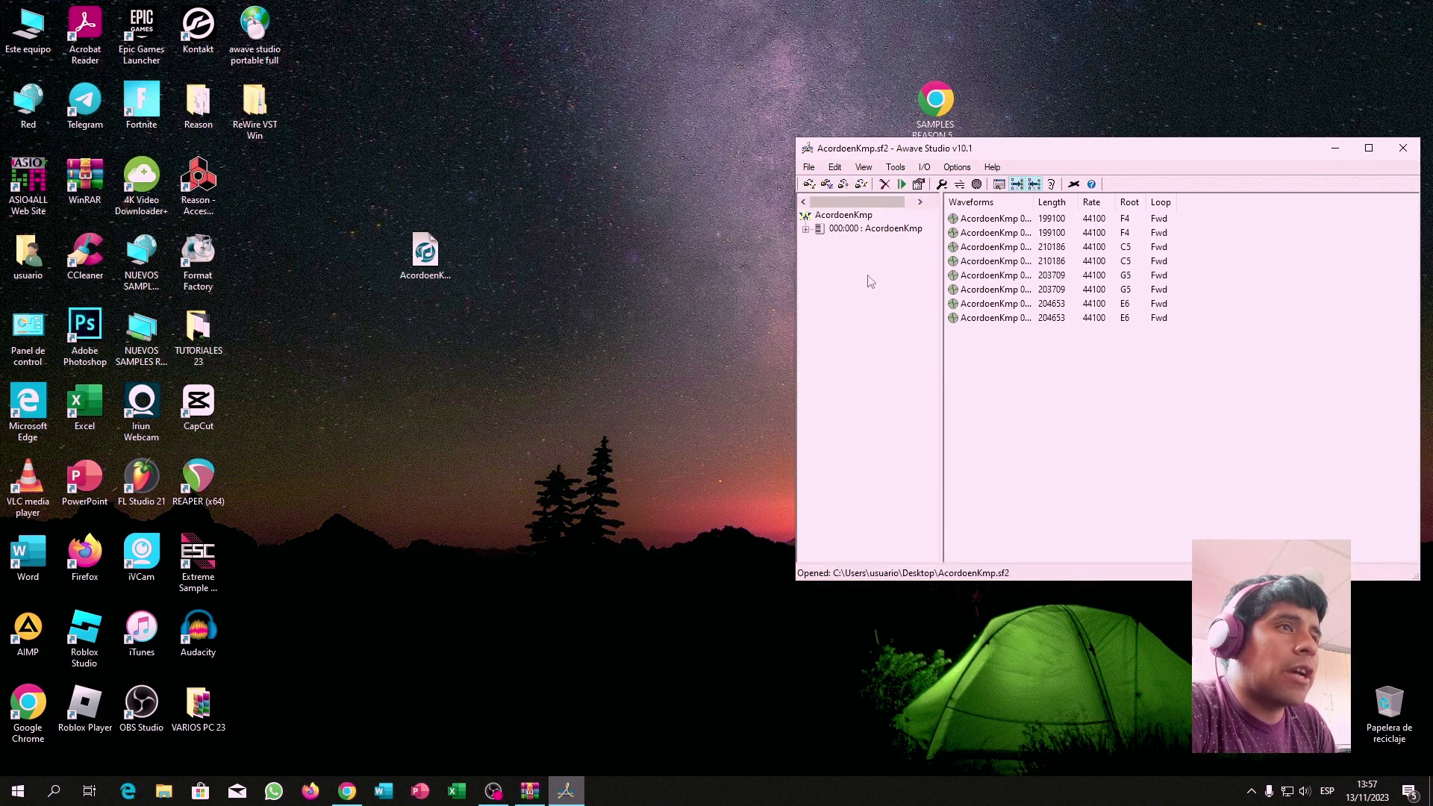
Step: Play the AcordoenKmp 065-R and 065-L waveforms in Awave Studio to check their sound, then close the audio player
left_click_drag(1066, 149, 890, 145)
left_click(709, 226)
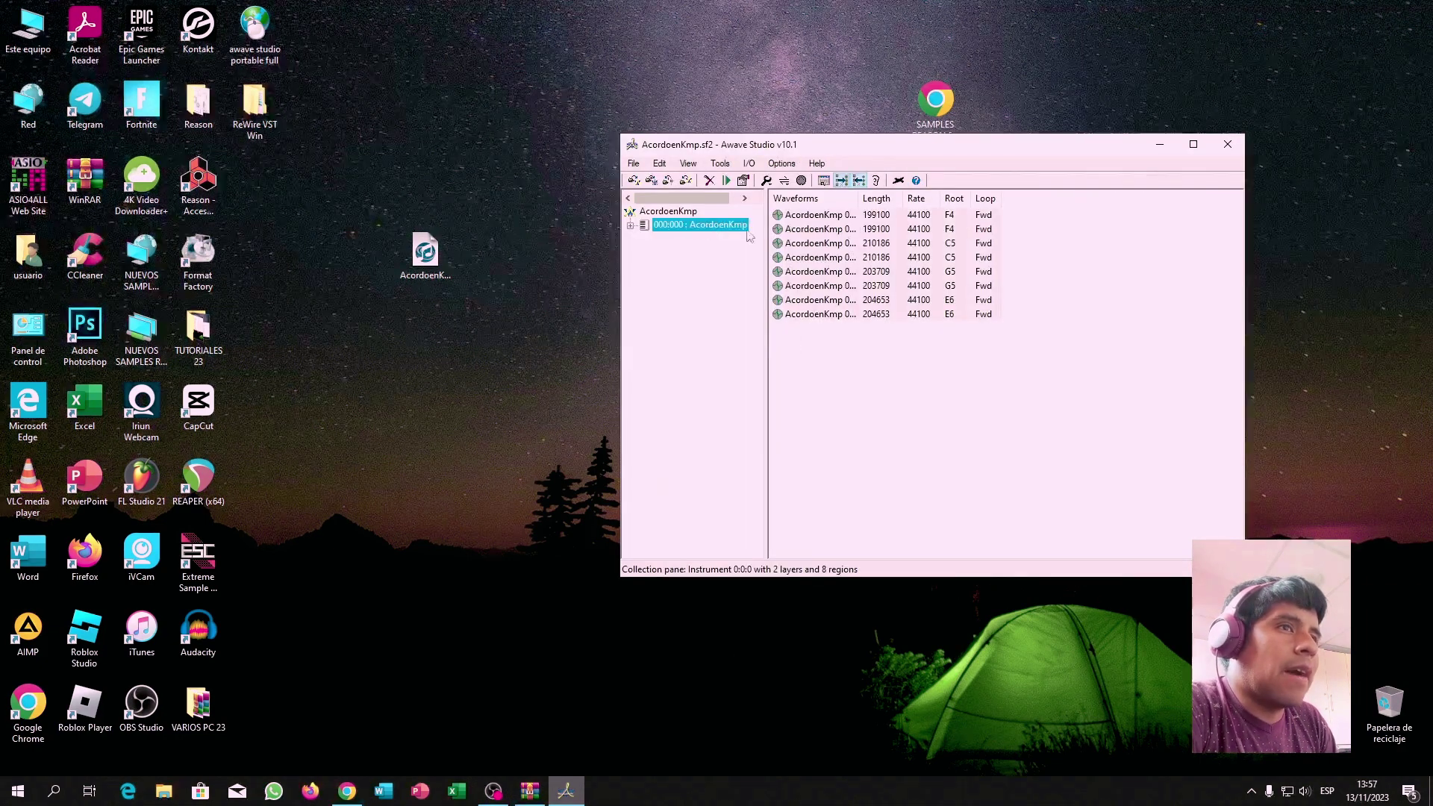
left_click(855, 231)
left_click(836, 216)
left_click(833, 229)
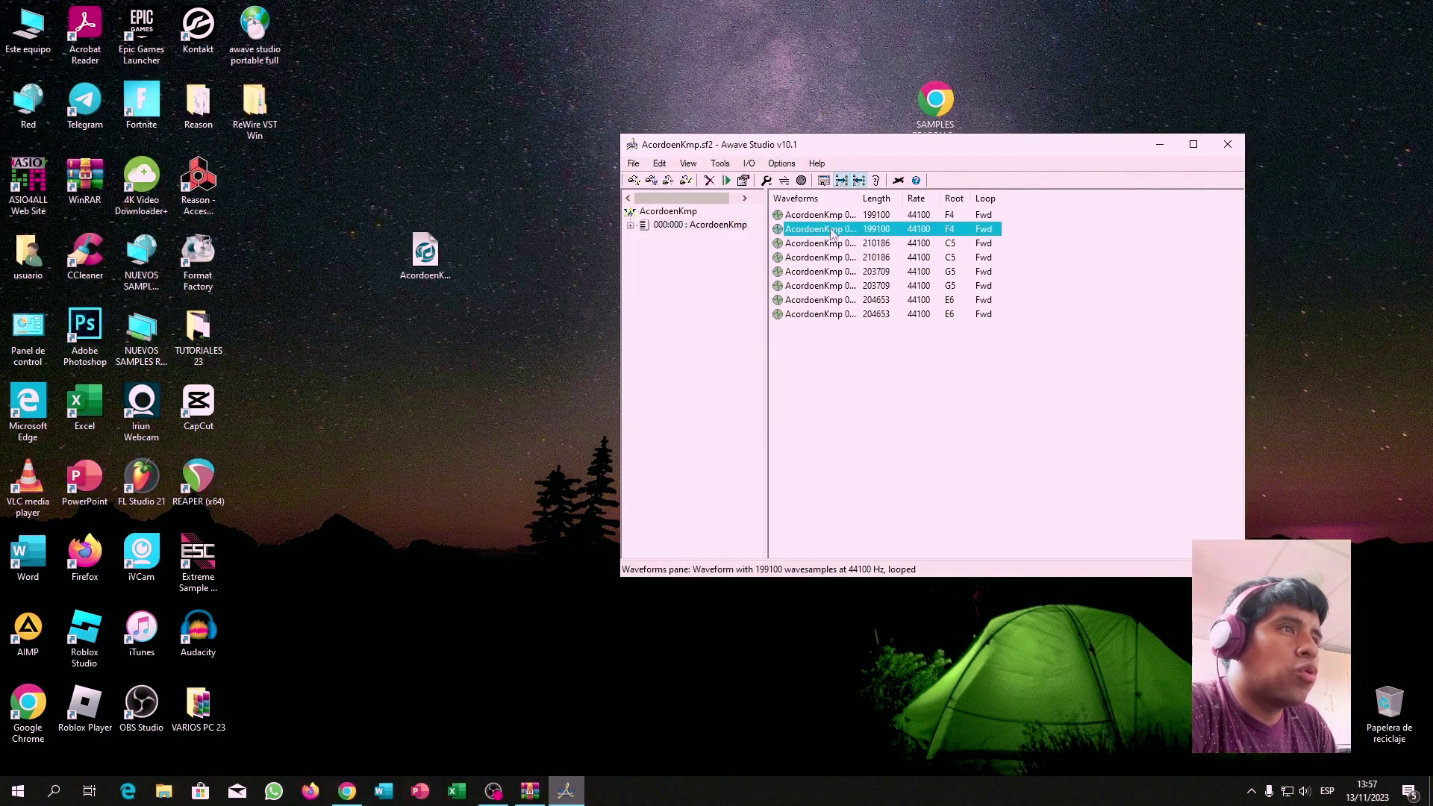
right_click(832, 229)
left_click(874, 263)
left_click(836, 216)
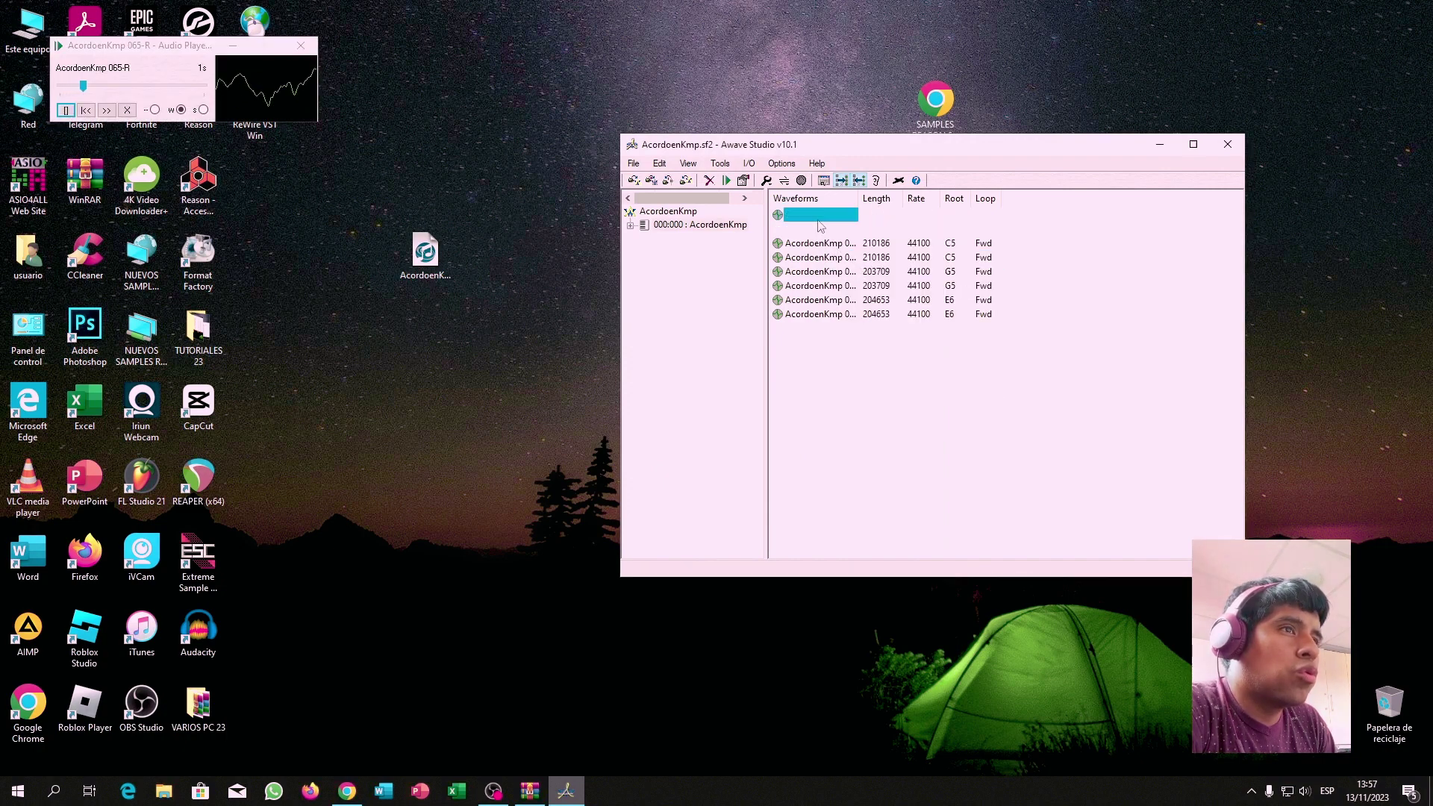
right_click(836, 216)
left_click(845, 255)
left_click(299, 46)
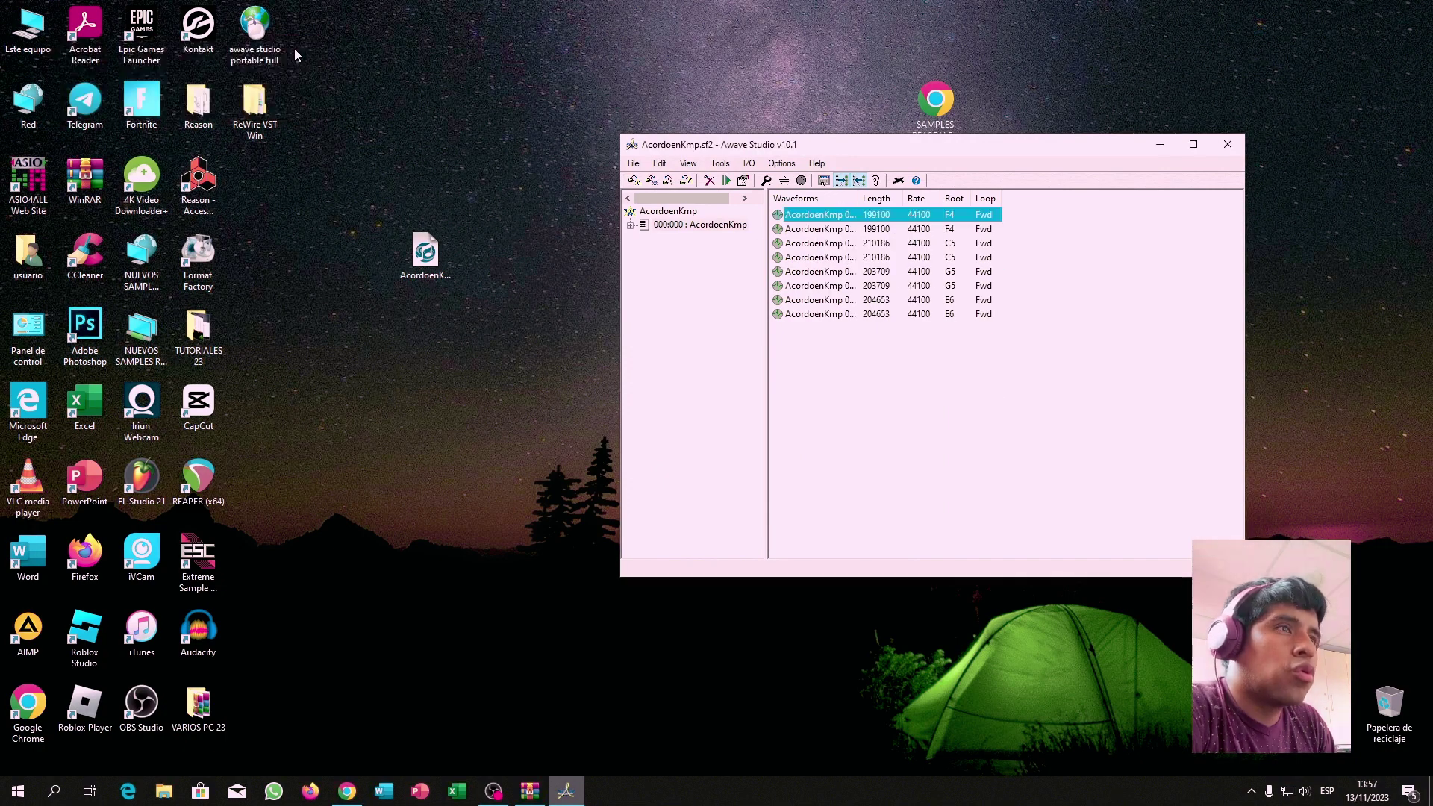
left_click(830, 301)
left_click(897, 378)
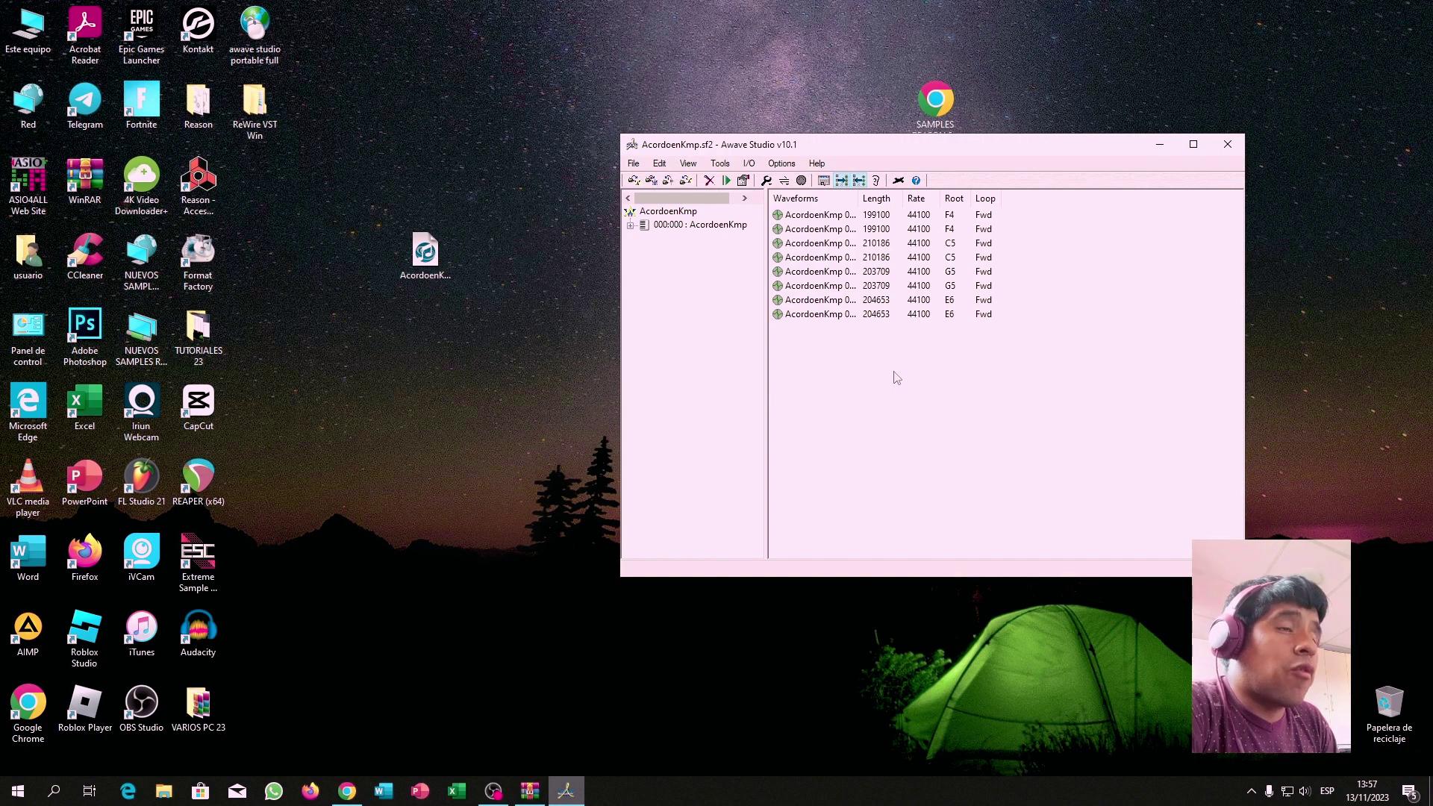
Step: Start saving the 000:000 AcordoenKmp instrument and create a desktop folder named prueba to hold it
left_click(728, 226)
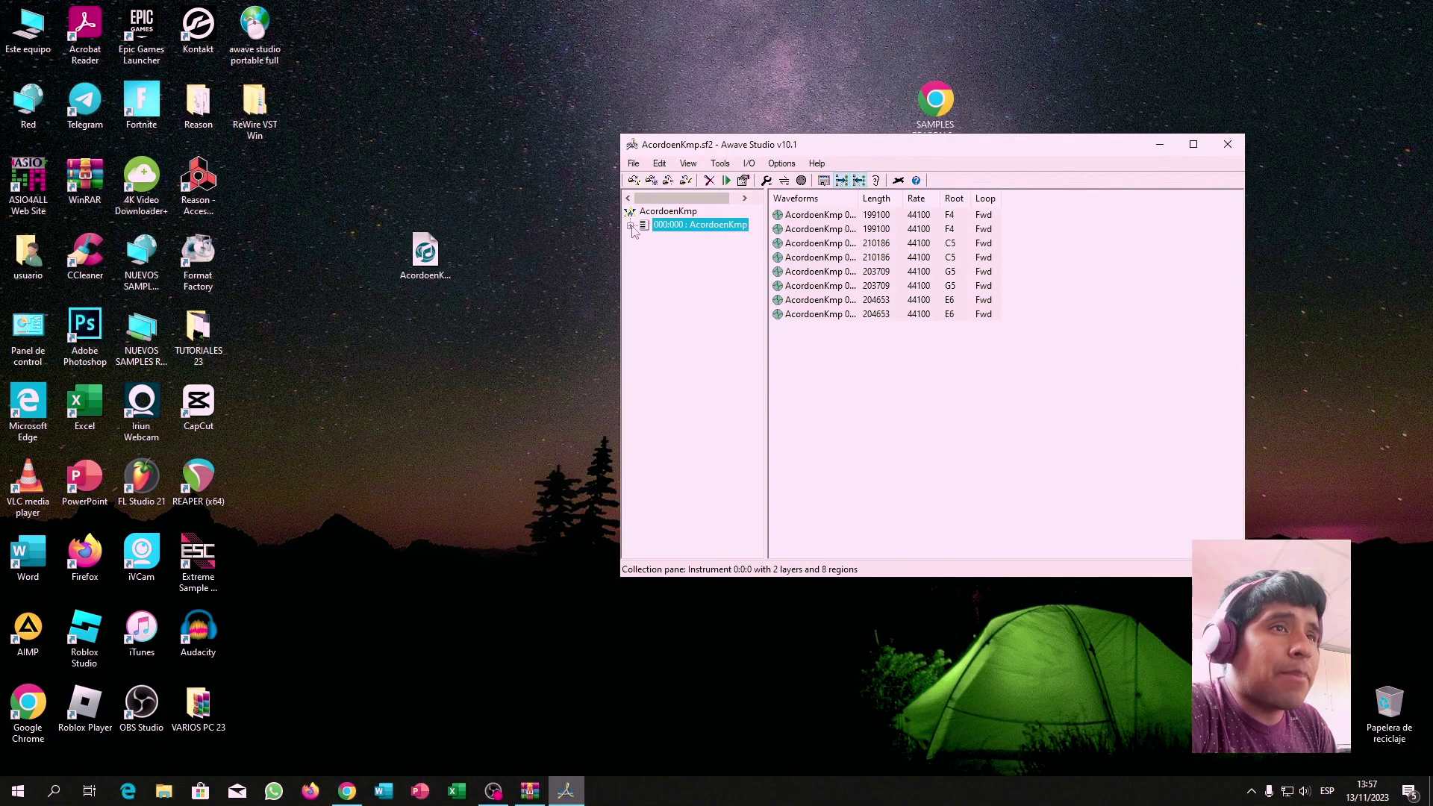
right_click(666, 225)
left_click(698, 233)
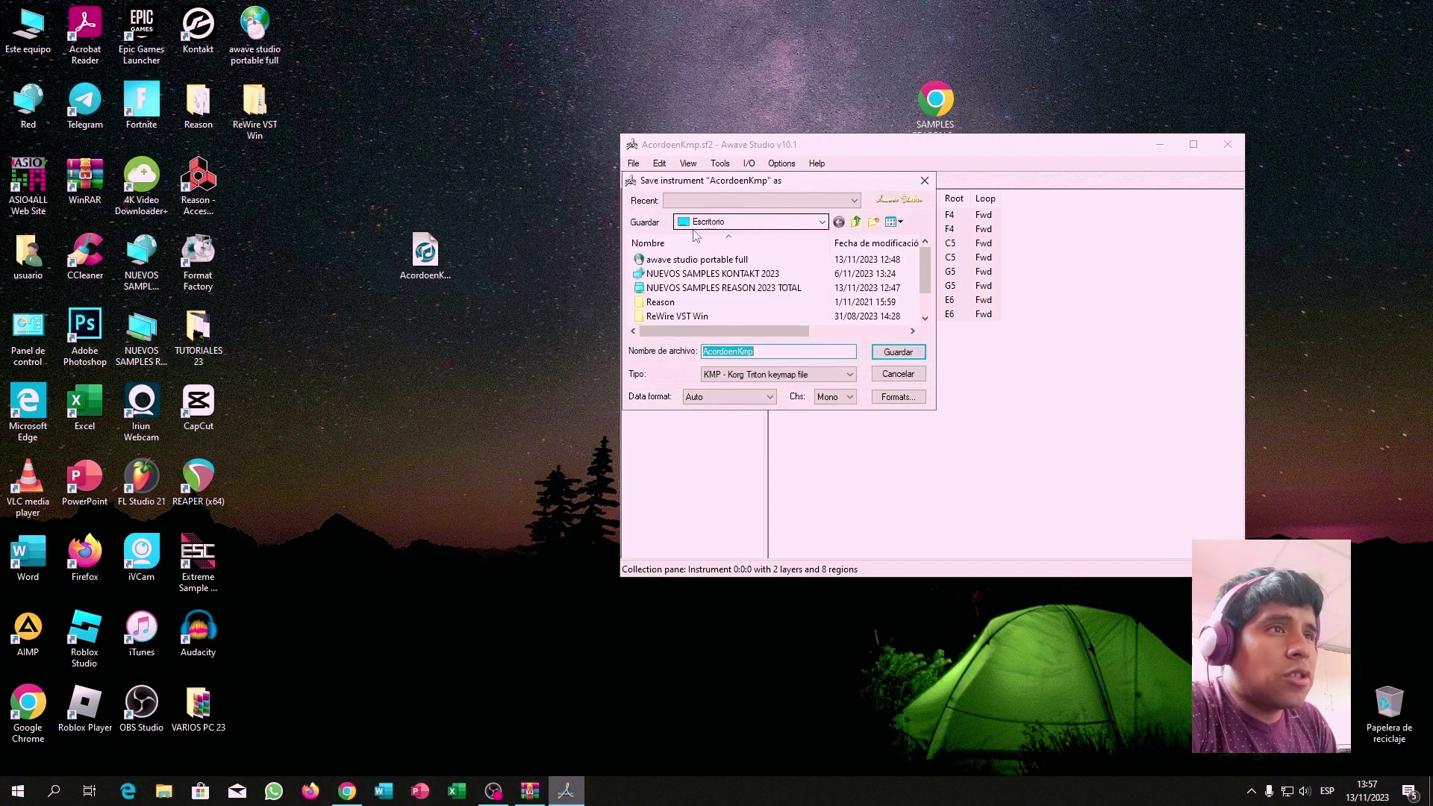
right_click(422, 398)
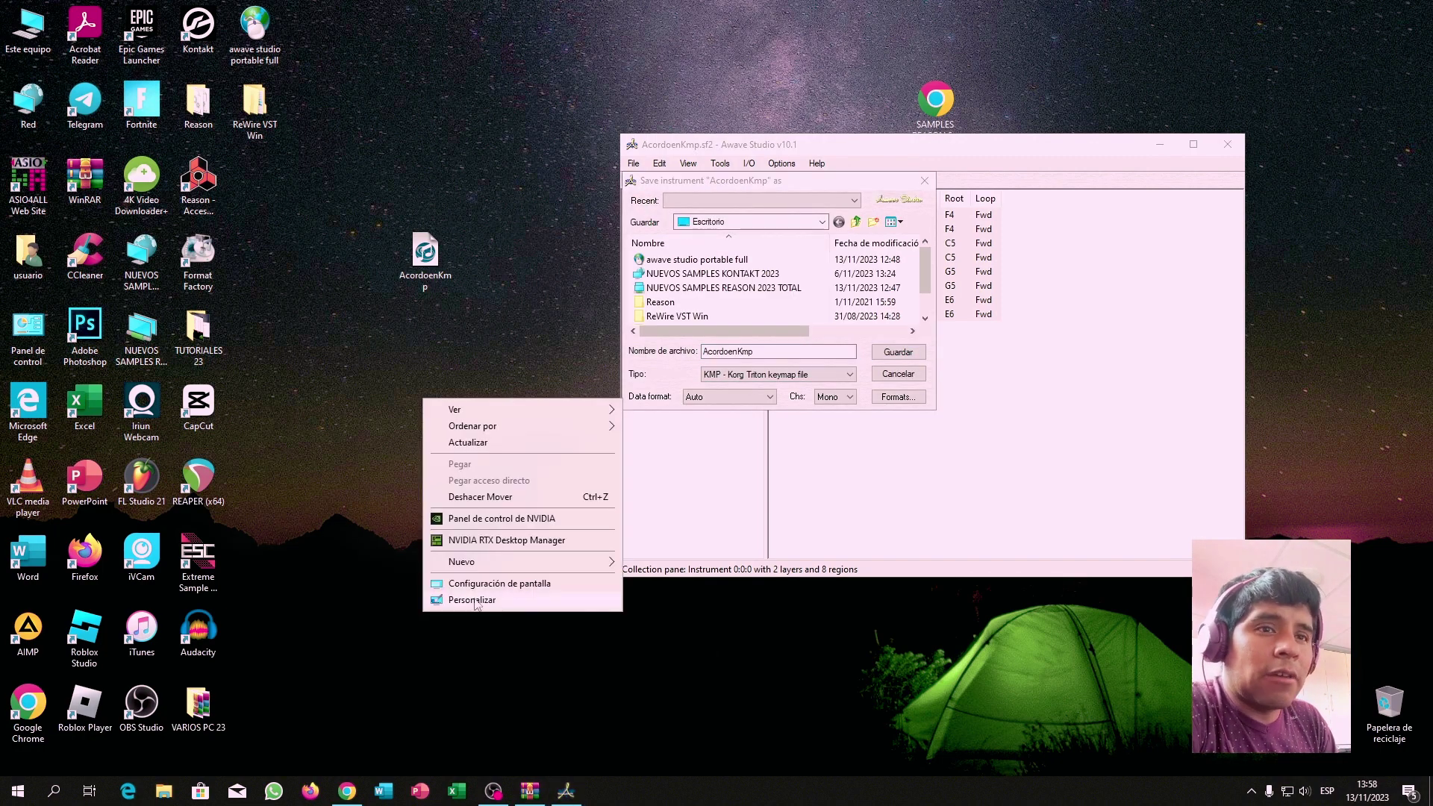
mouse_move(527, 566)
left_click(656, 565)
type("prueba")
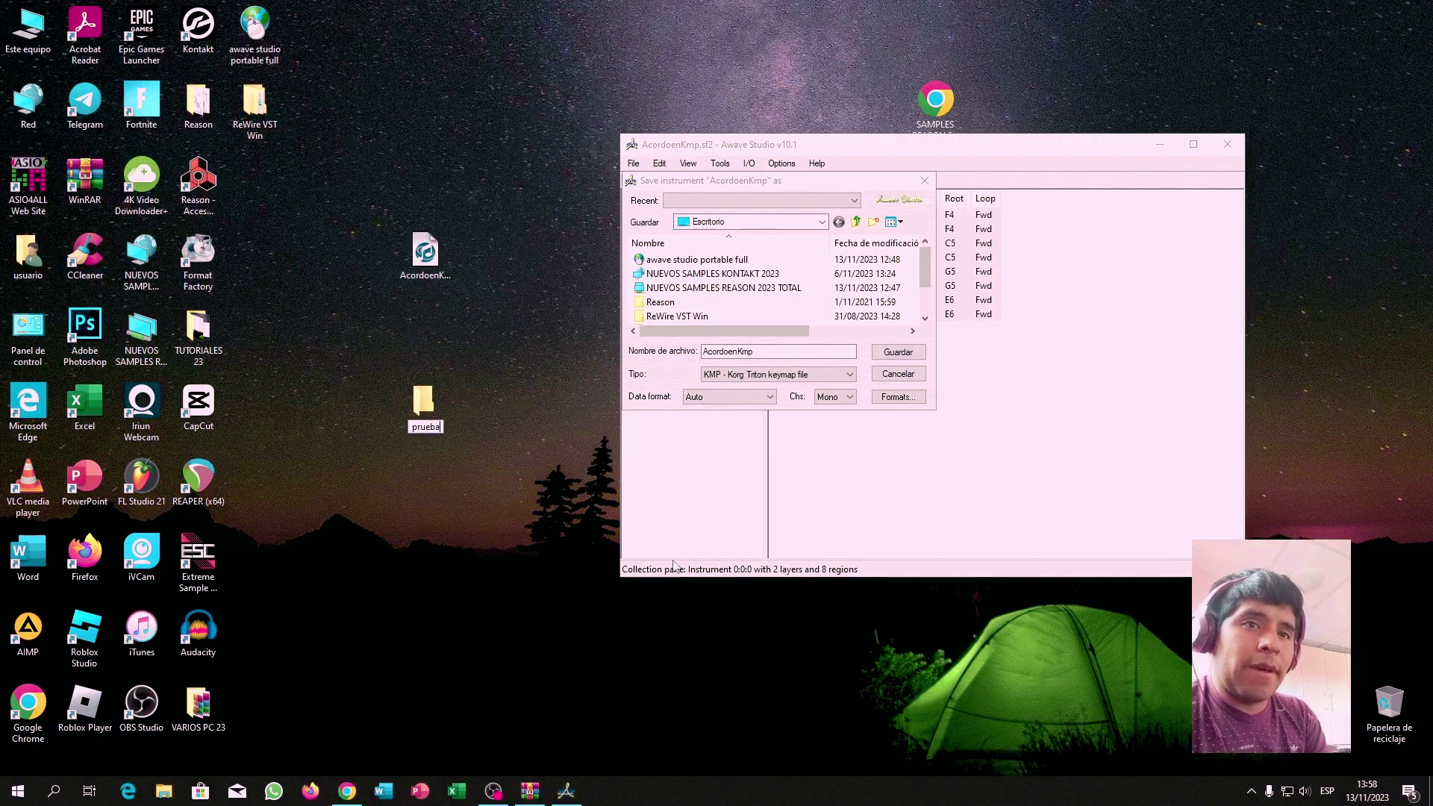
key("Return")
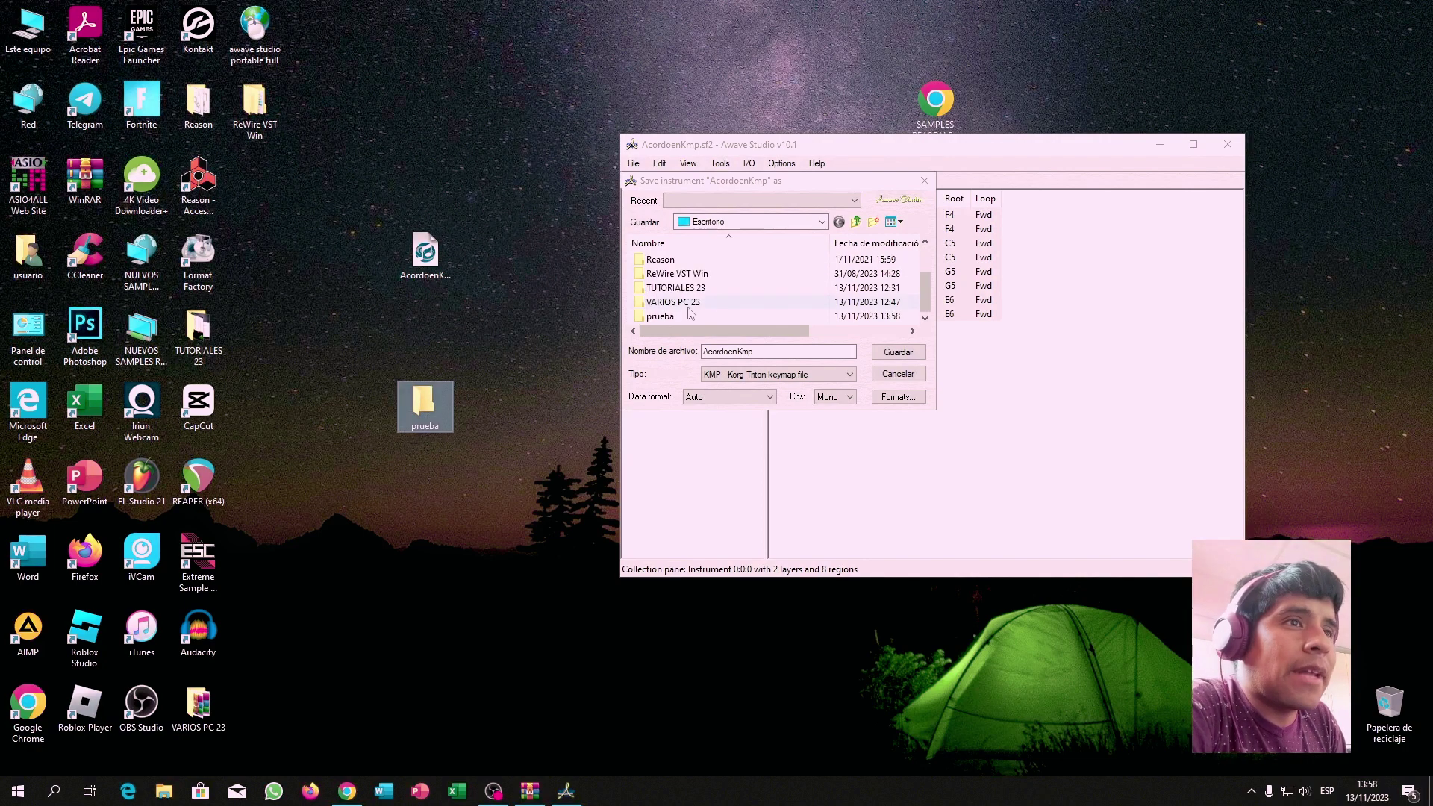
Step: Save the AcordoenKmp instrument in the prueba folder as a KMP - Korg Triton keymap file
double_click(672, 316)
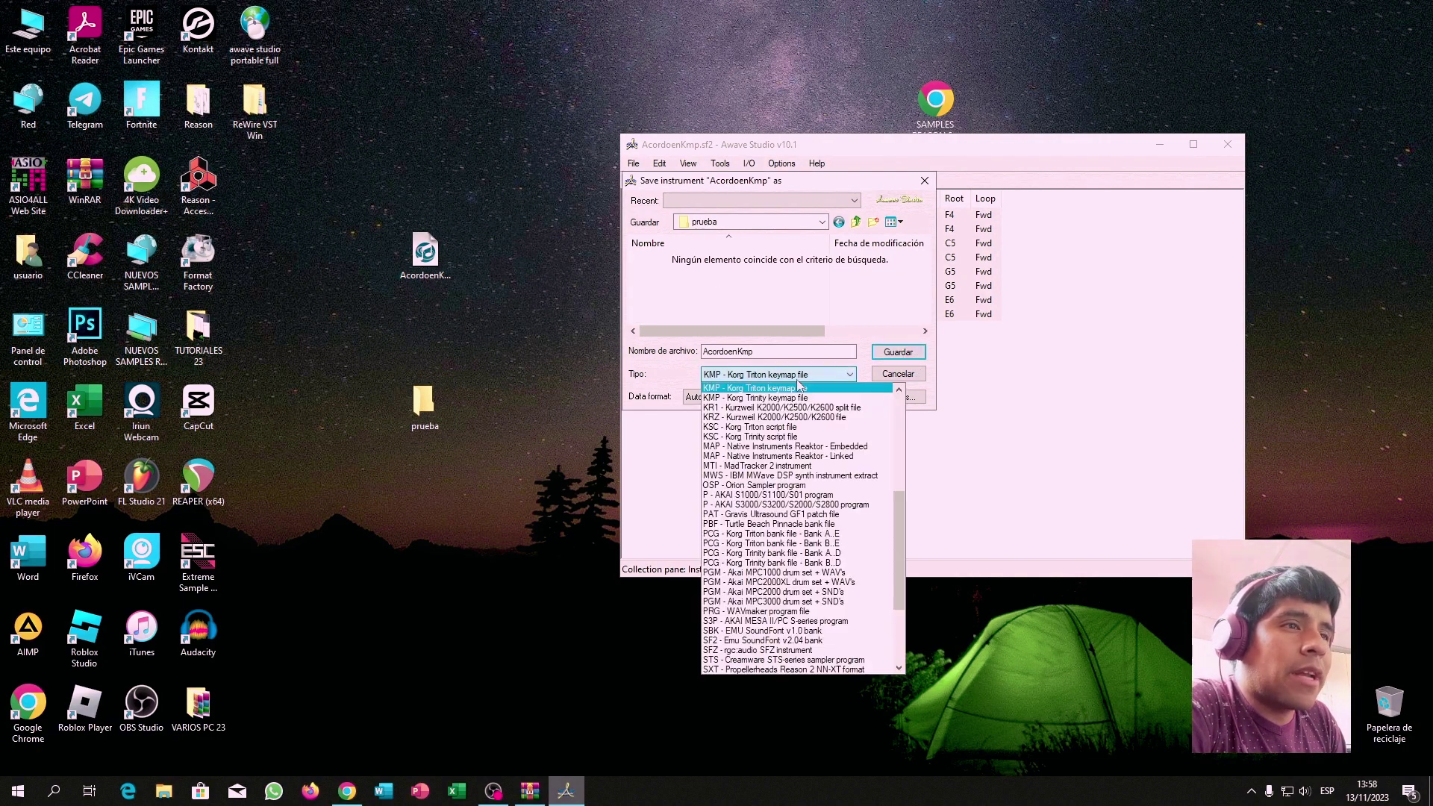
left_click(818, 377)
scroll(793, 453, "up", 1)
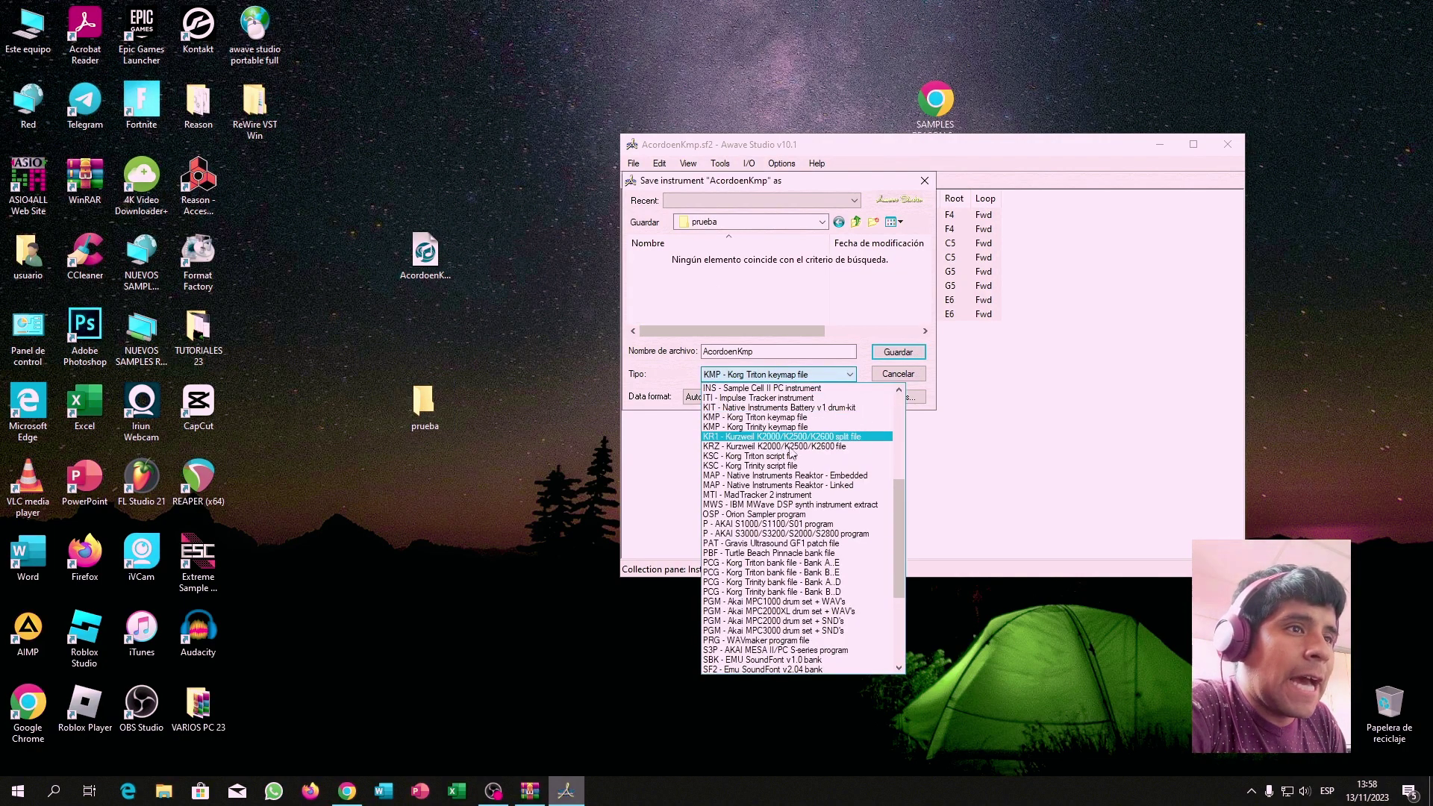
left_click(815, 418)
left_click(898, 352)
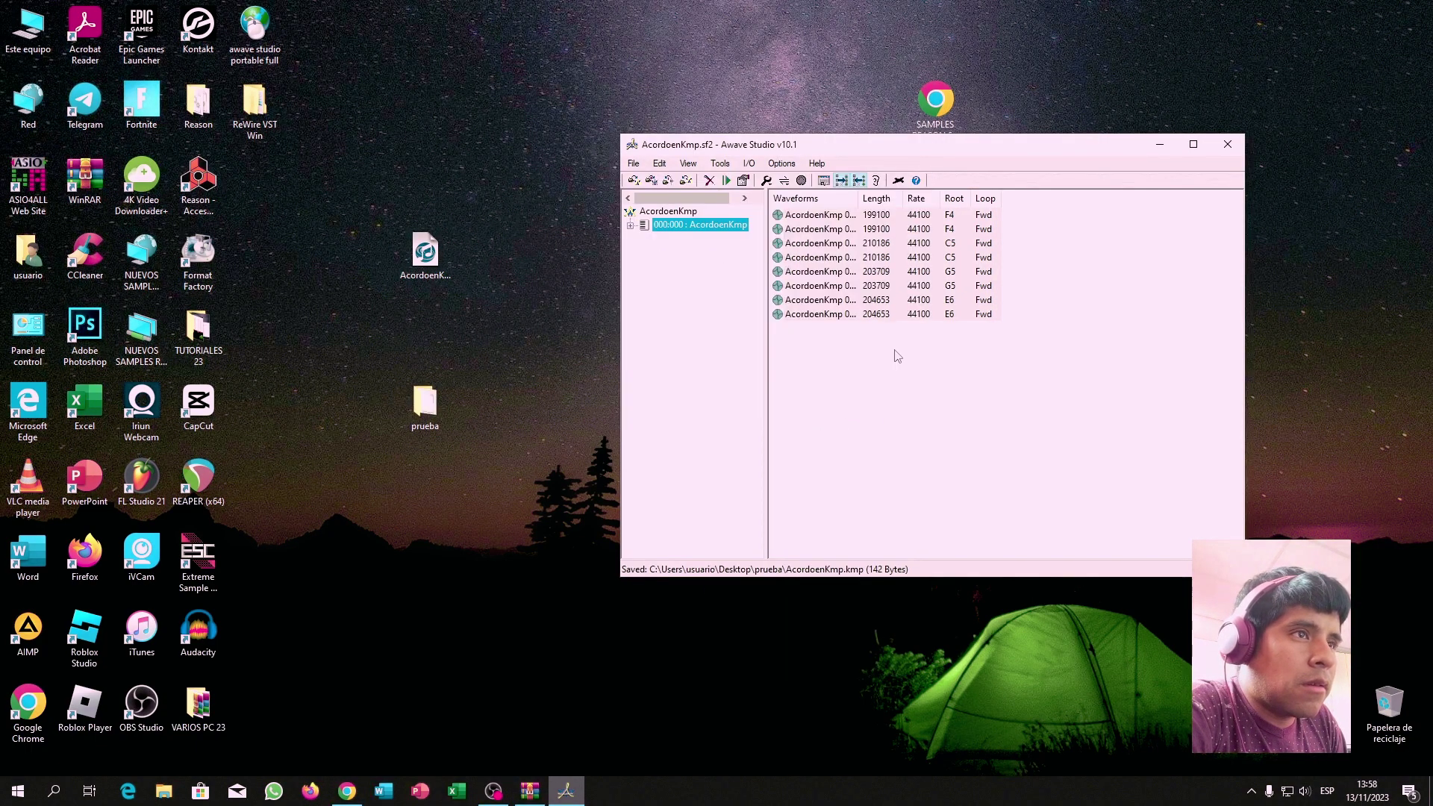
Step: Close Awave Studio and examine the exported KMP file and the sample files in the prueba folder
left_click(1228, 144)
double_click(433, 412)
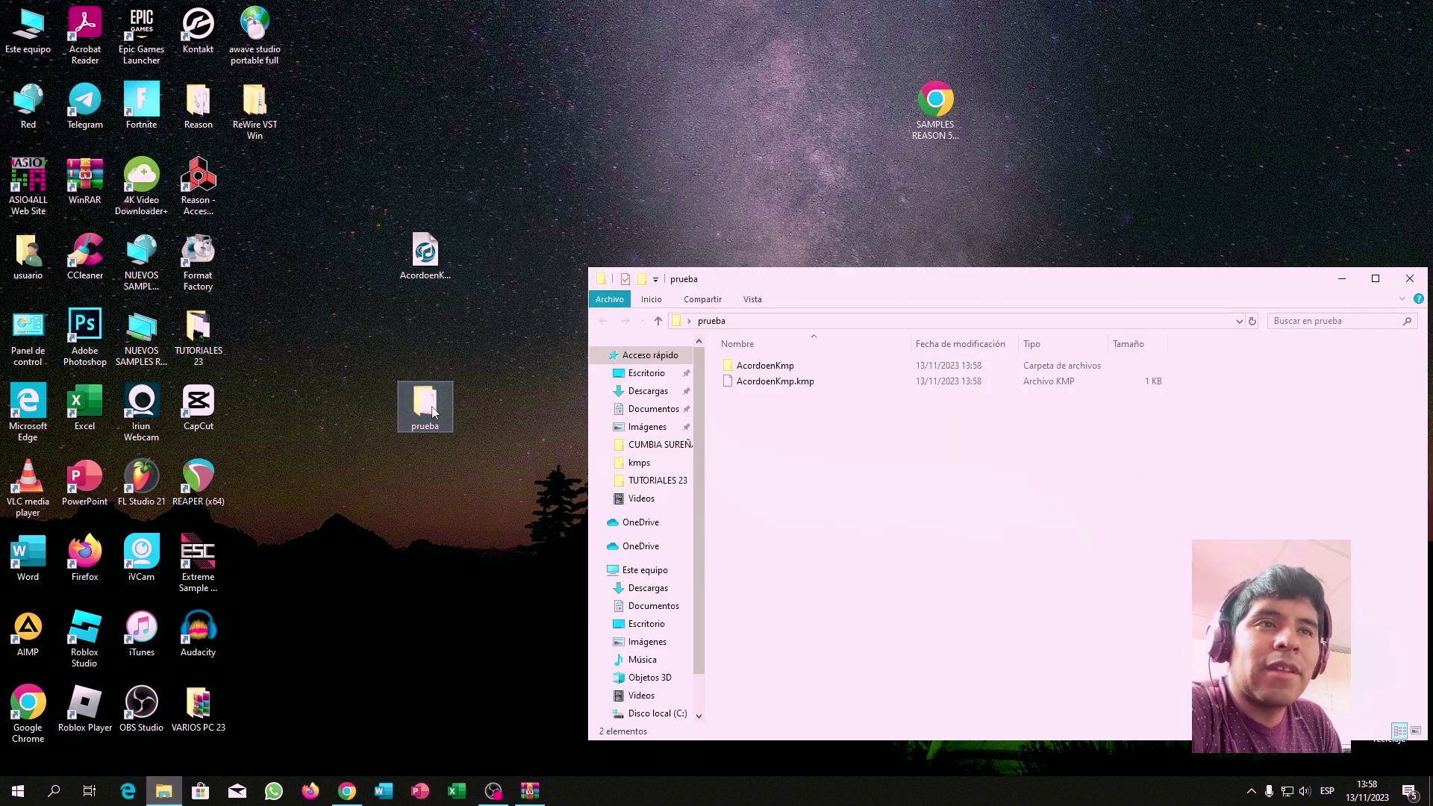
double_click(798, 388)
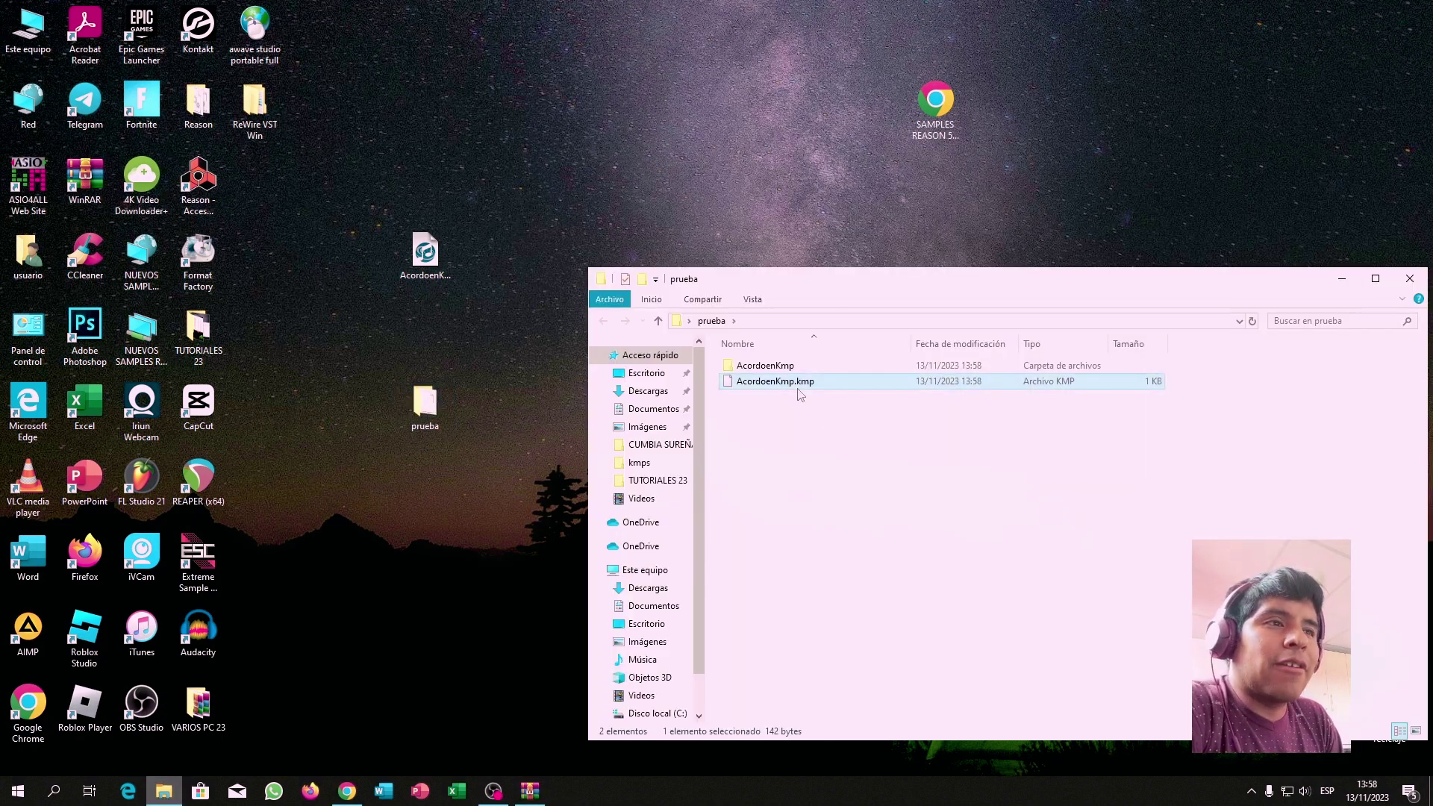
left_click(924, 575)
double_click(778, 367)
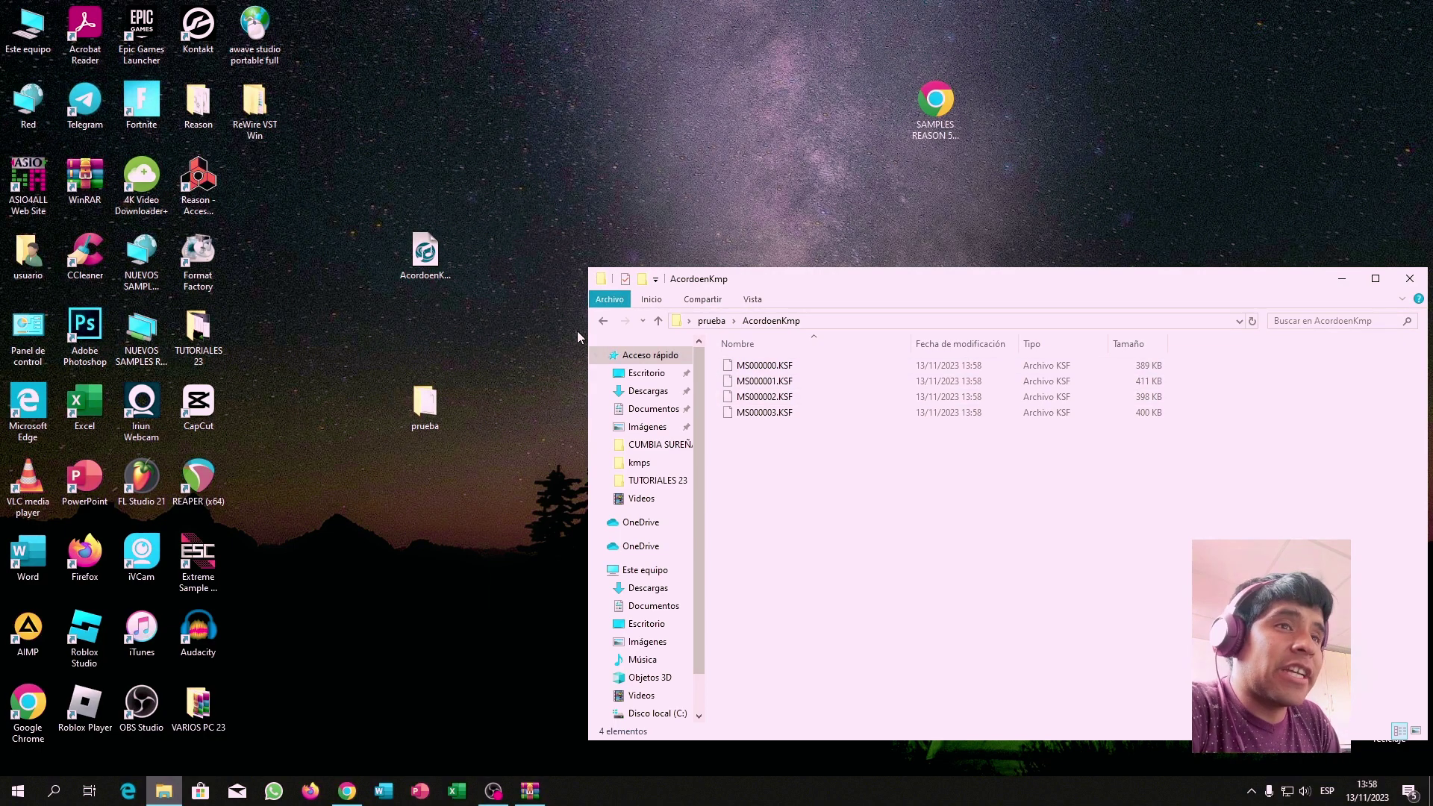
left_click(601, 323)
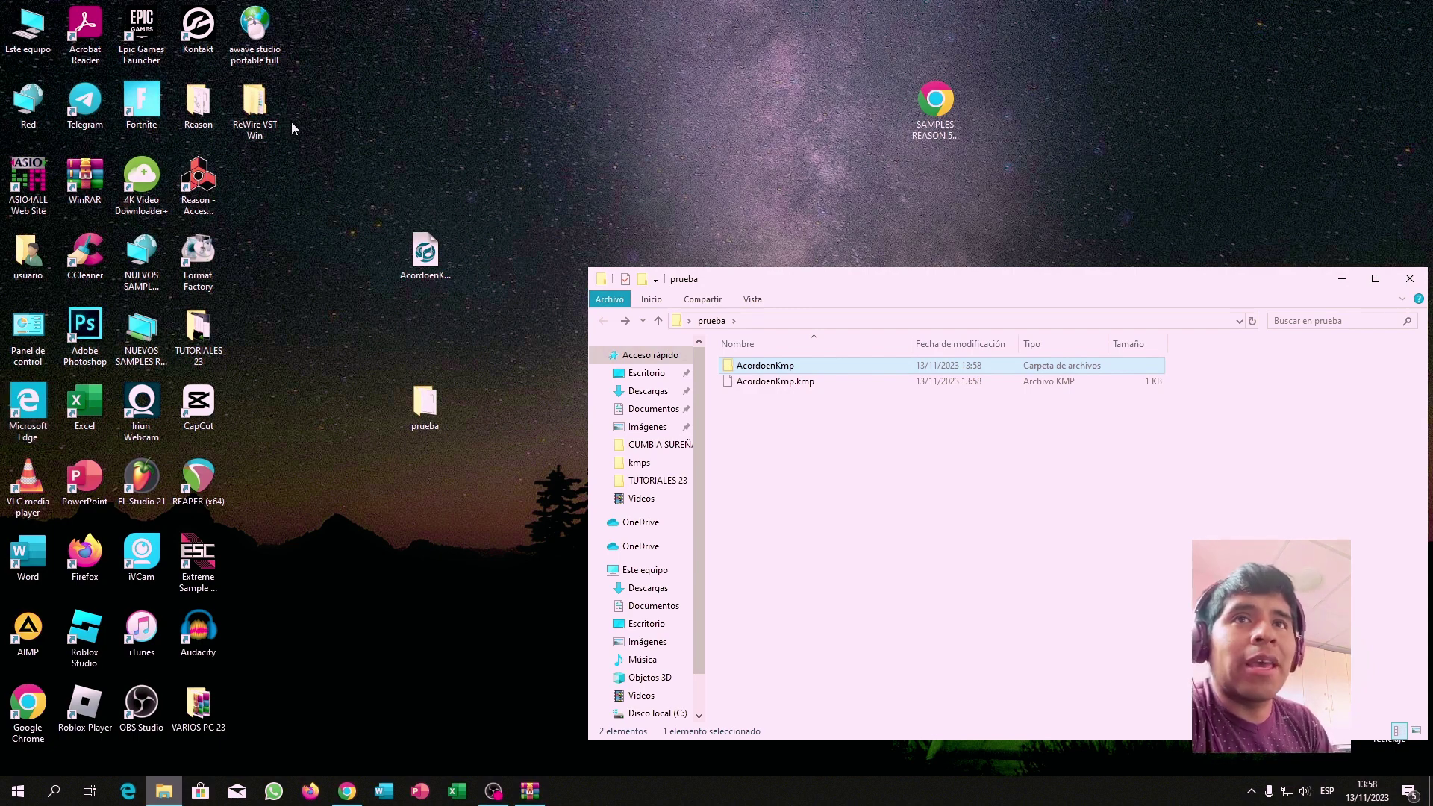
Step: Clear the folder window and delete the AcordoenKmp SoundFont and the prueba folder from the desktop
key("super+d")
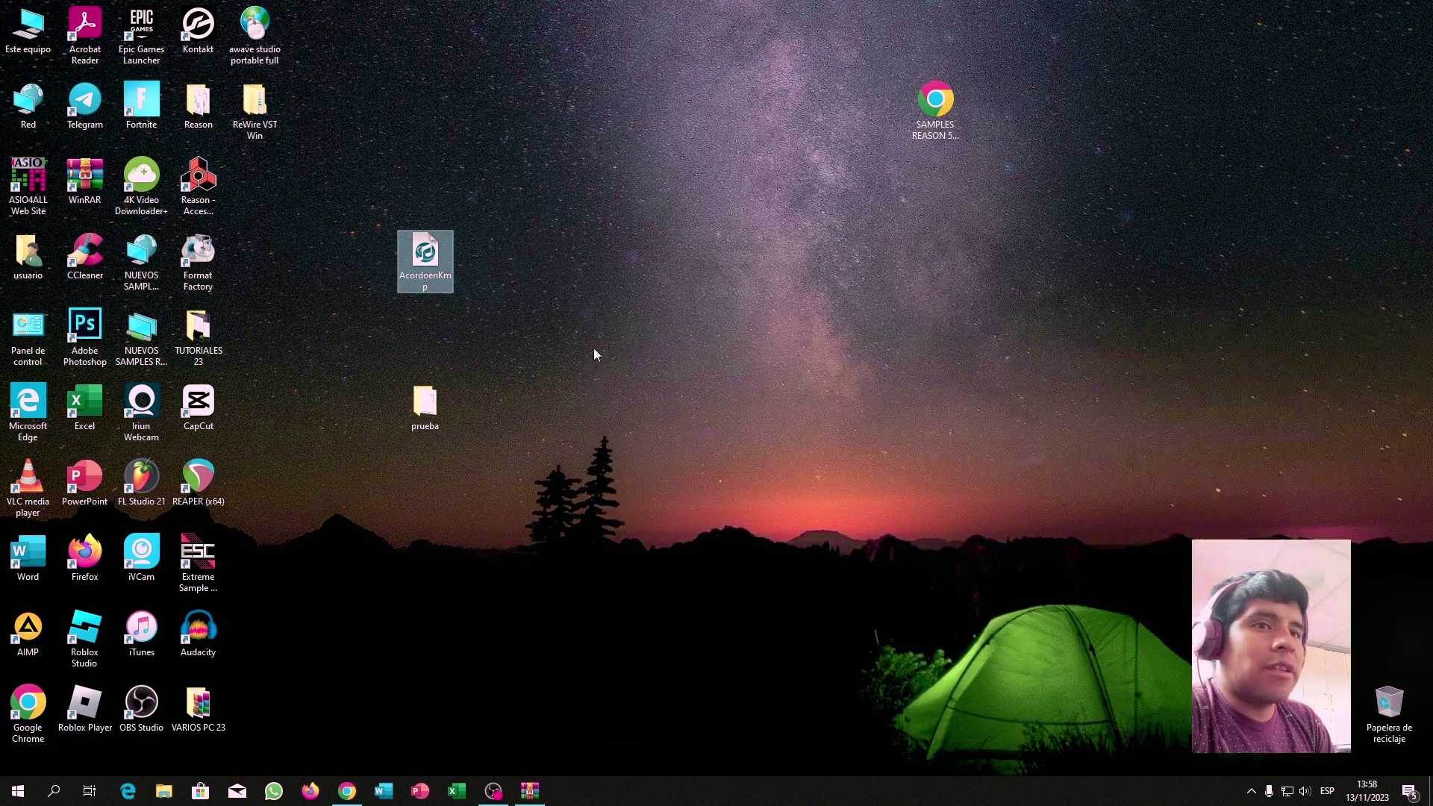
left_click_drag(551, 437, 1389, 705)
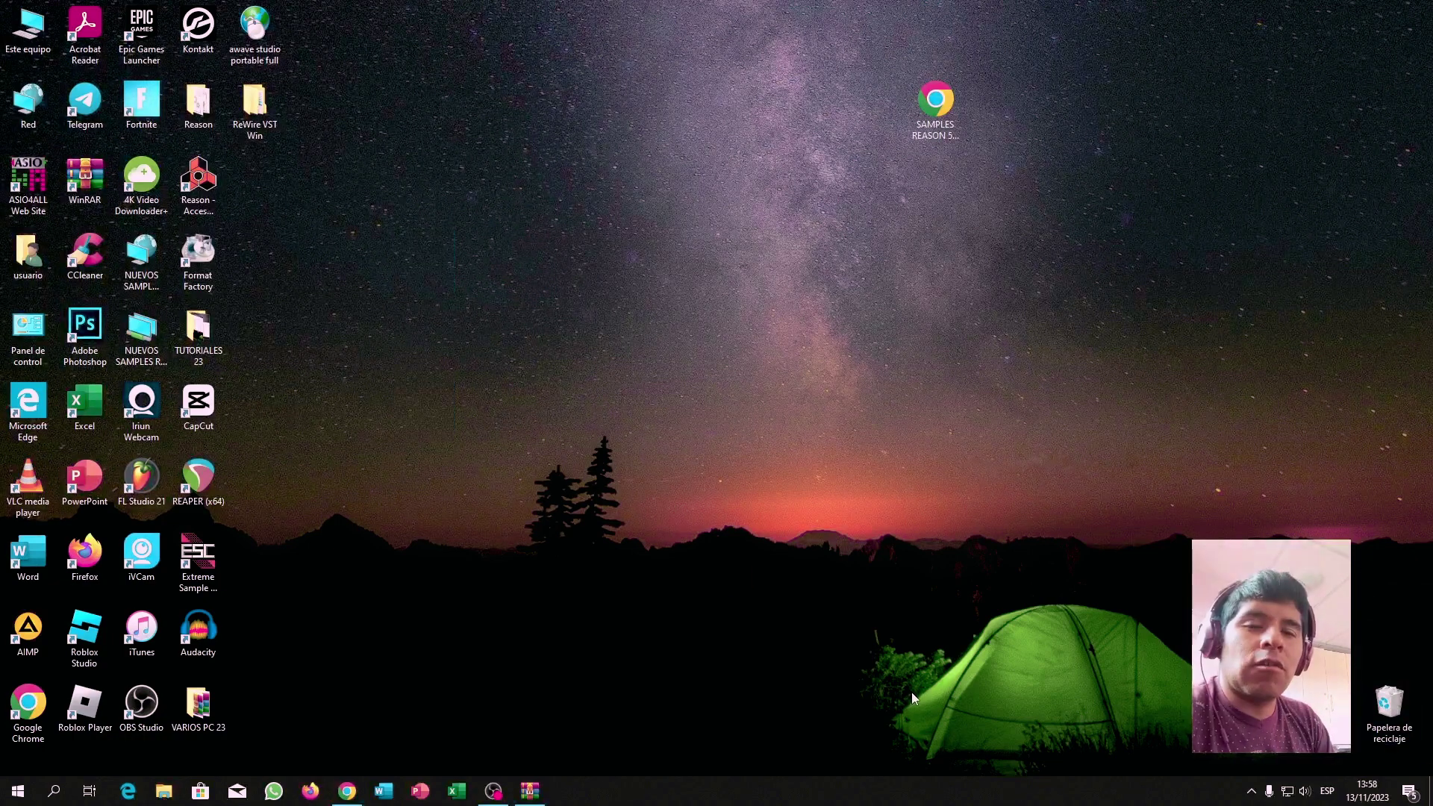
Step: Display the SF2 NOVEMBRE 2023 folder inside VARIOS PC 23 and launch Awave Studio from its portable folder again
double_click(199, 709)
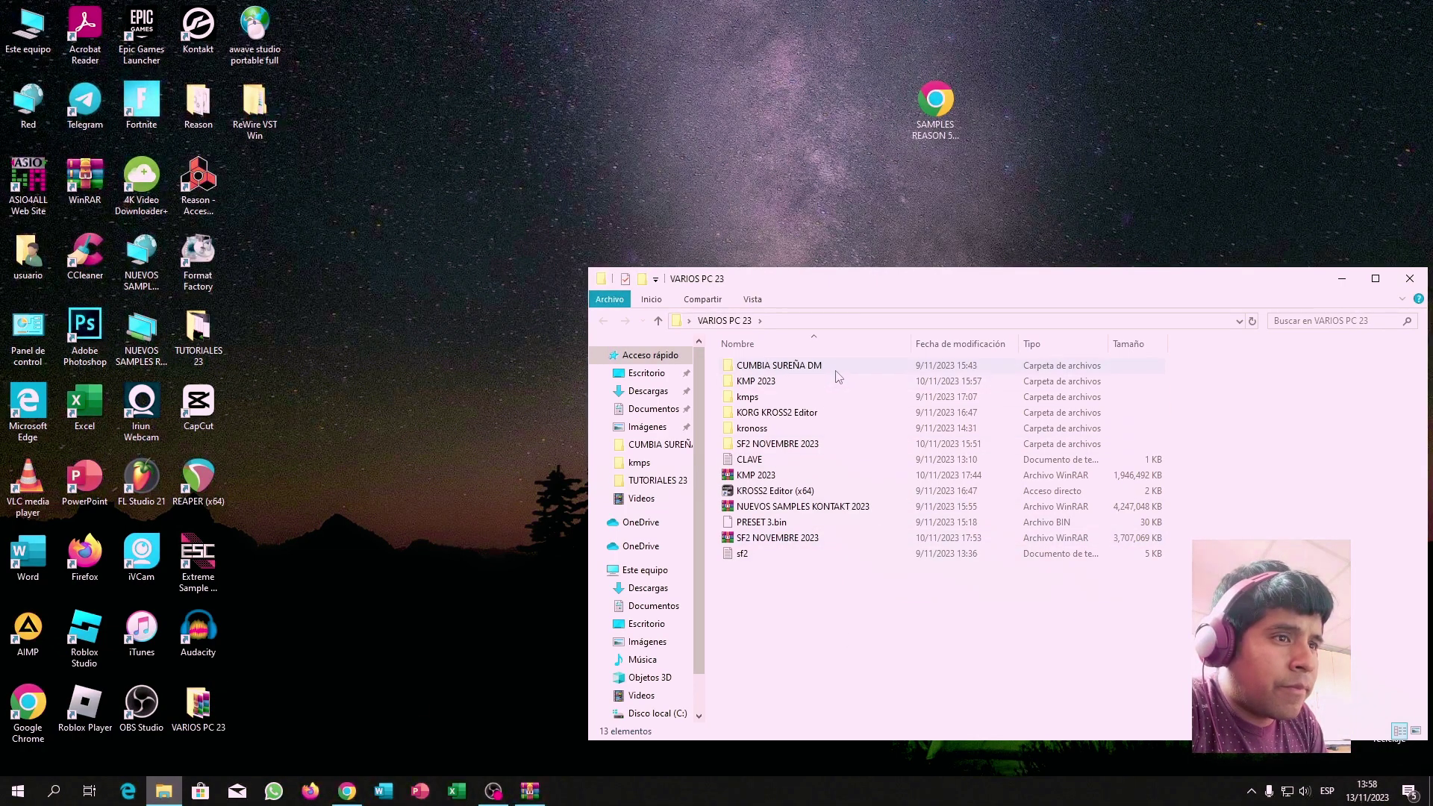
double_click(798, 446)
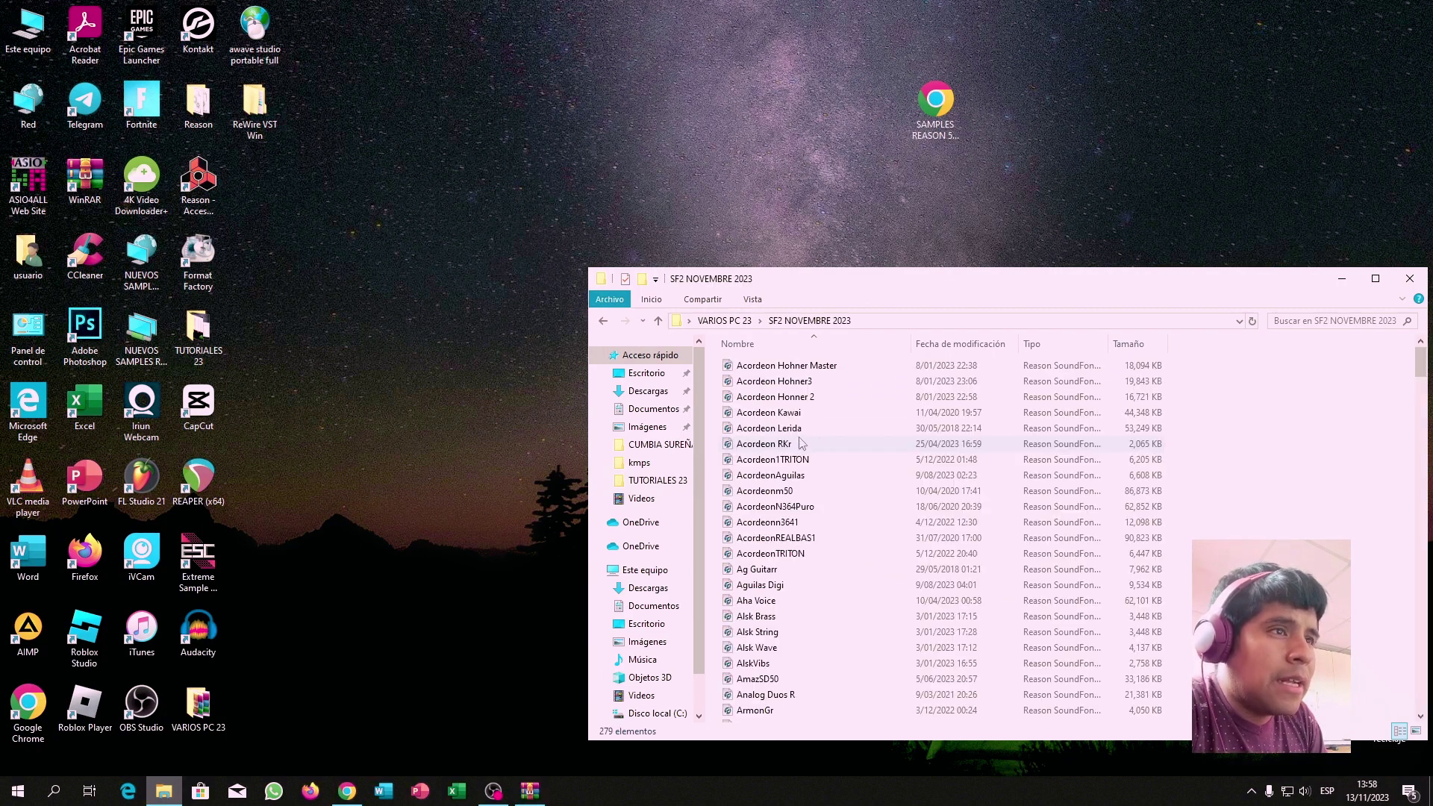
double_click(254, 30)
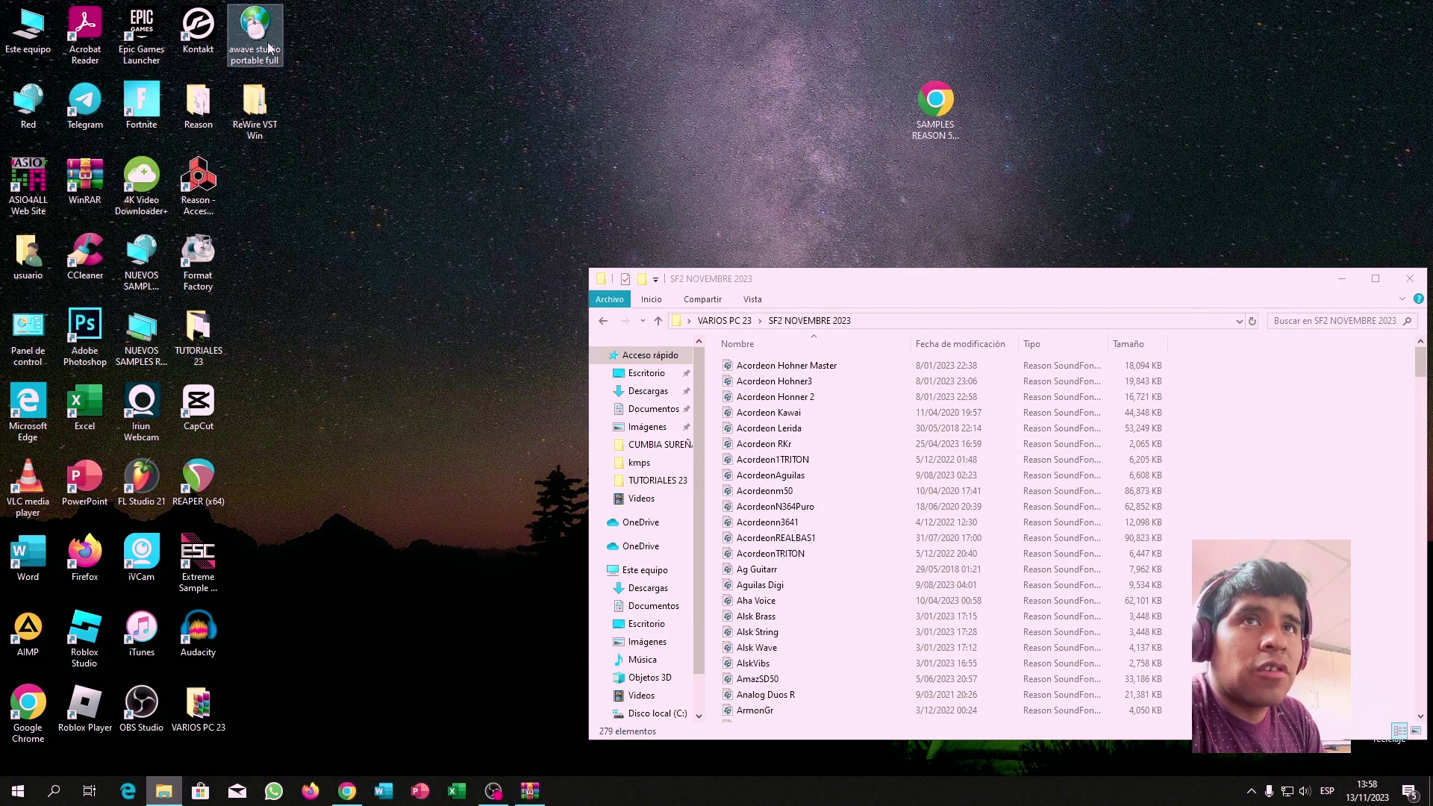
double_click(200, 105)
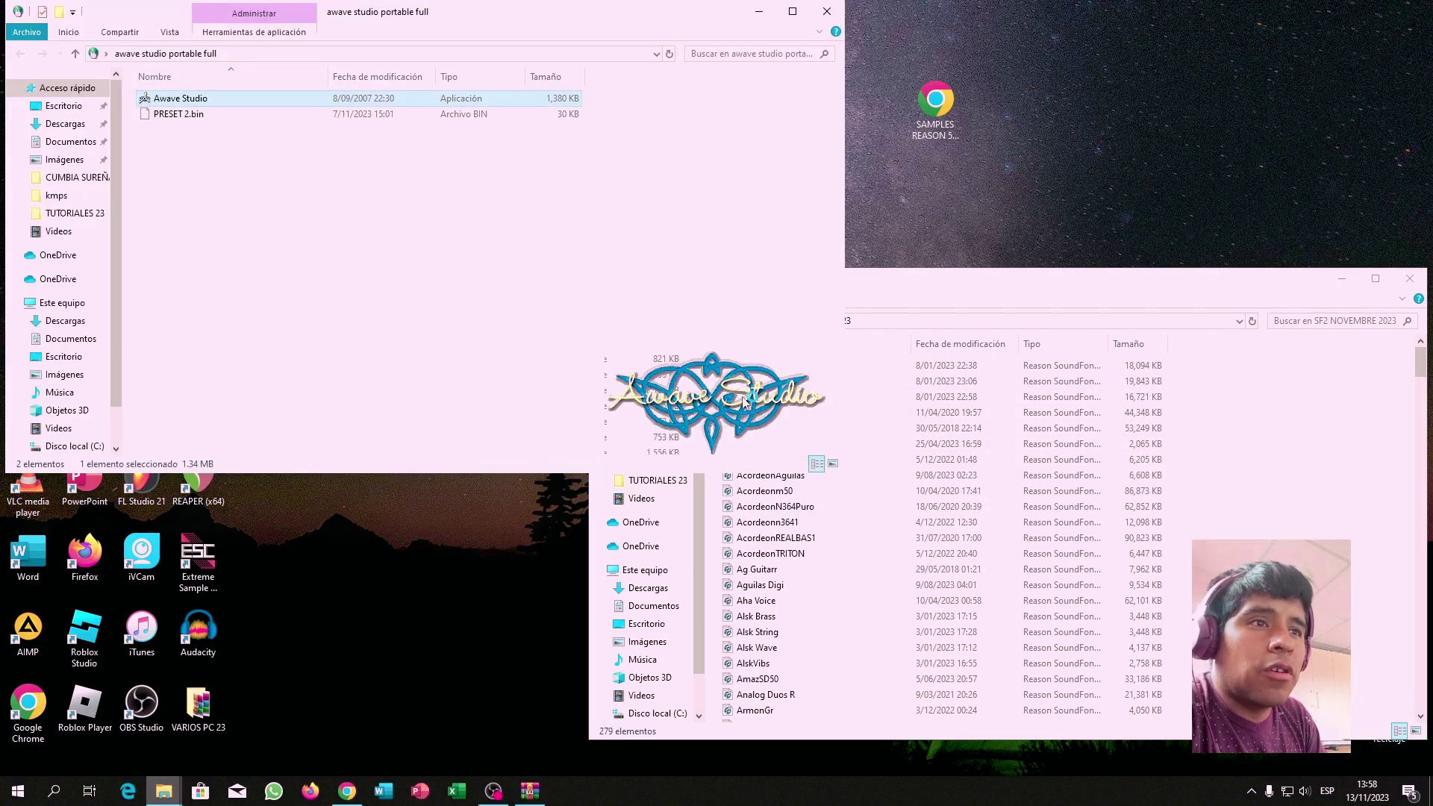
left_click(633, 164)
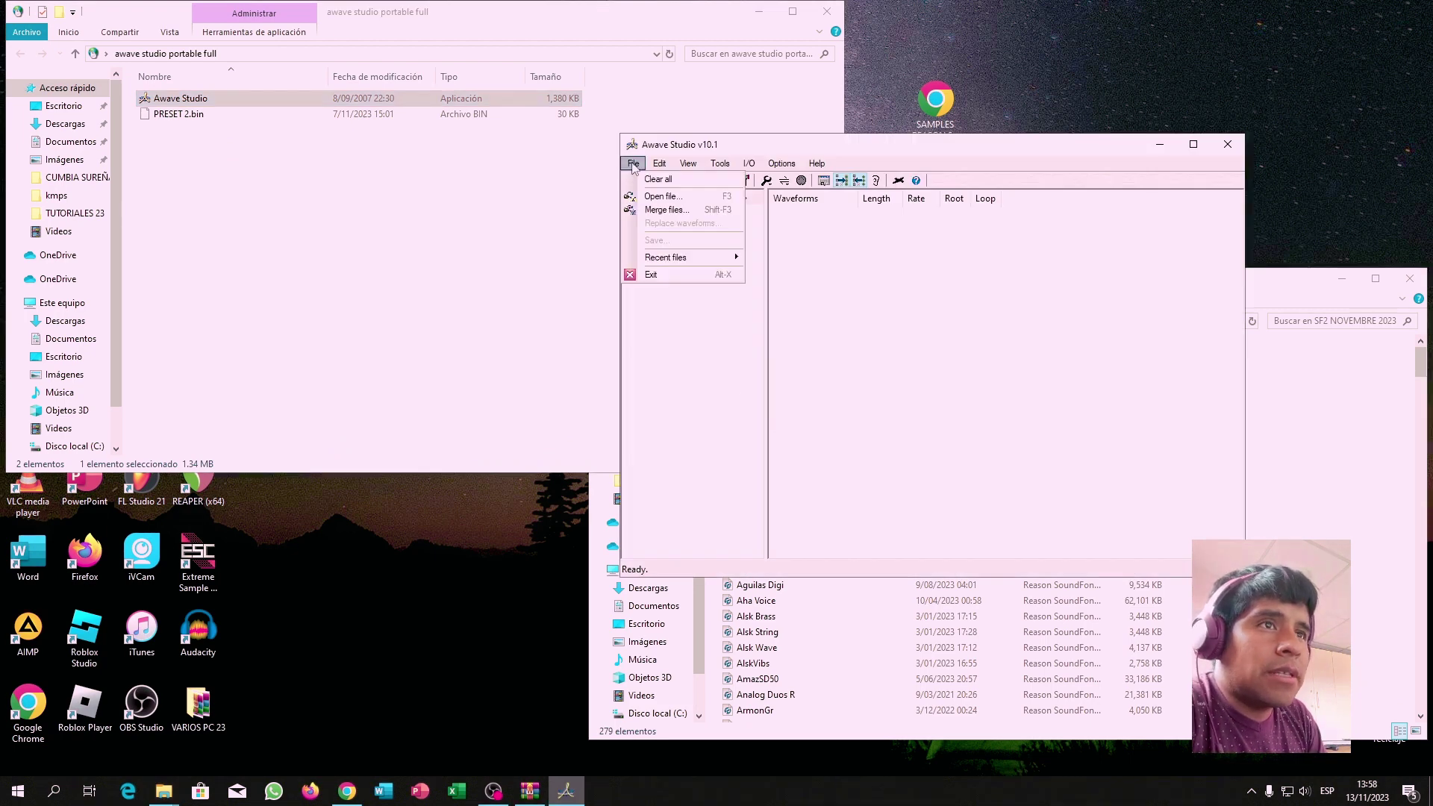
left_click(662, 196)
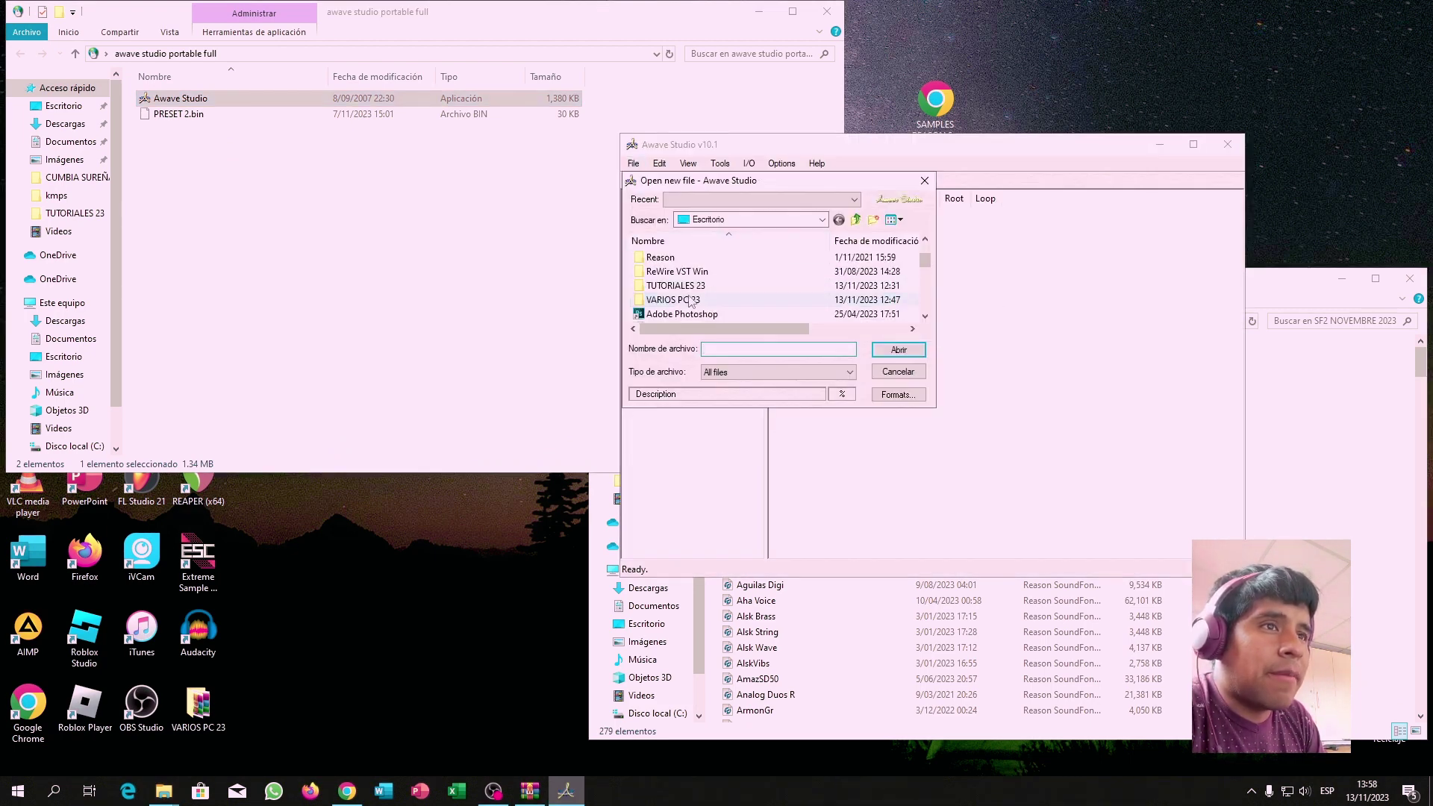
double_click(694, 299)
double_click(702, 300)
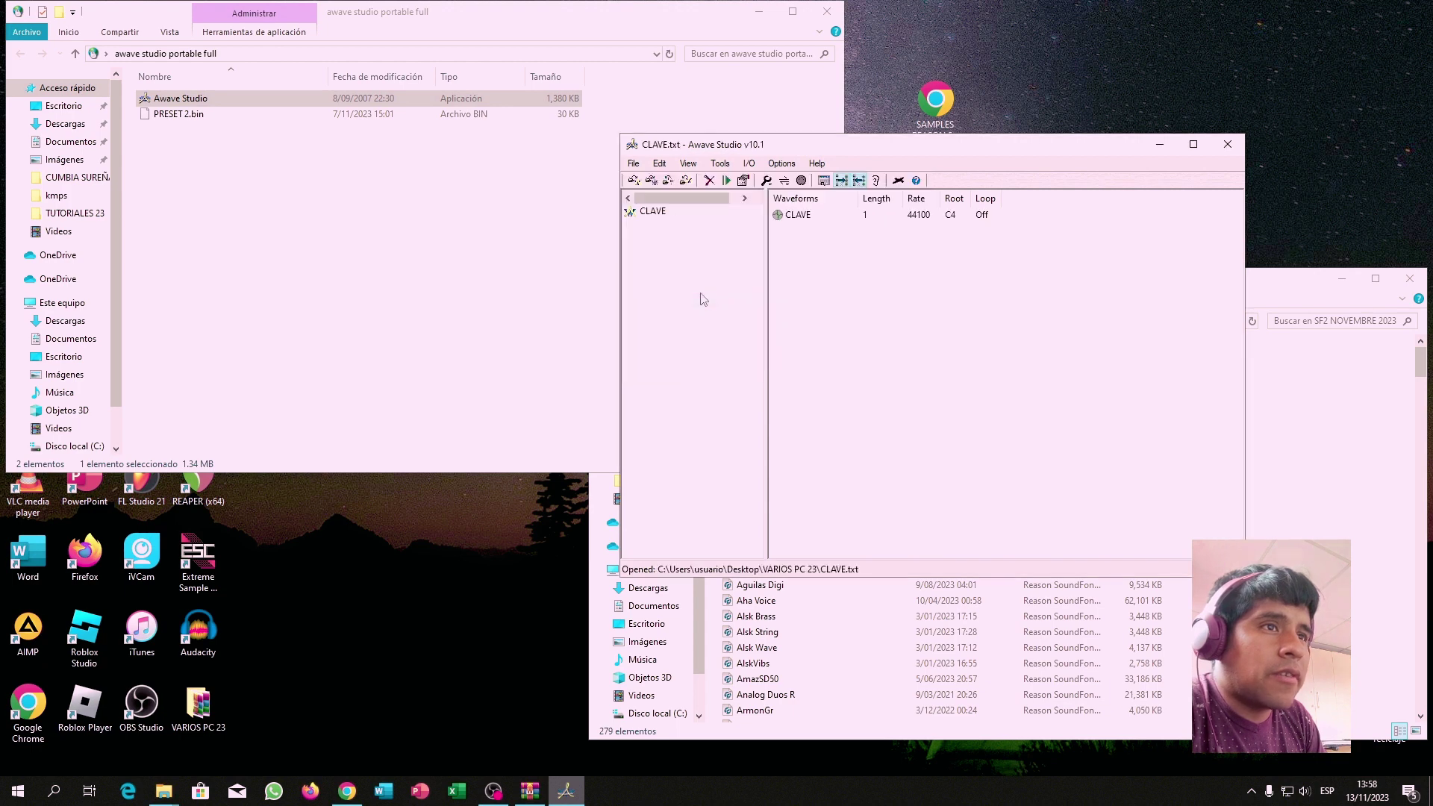
left_click(633, 163)
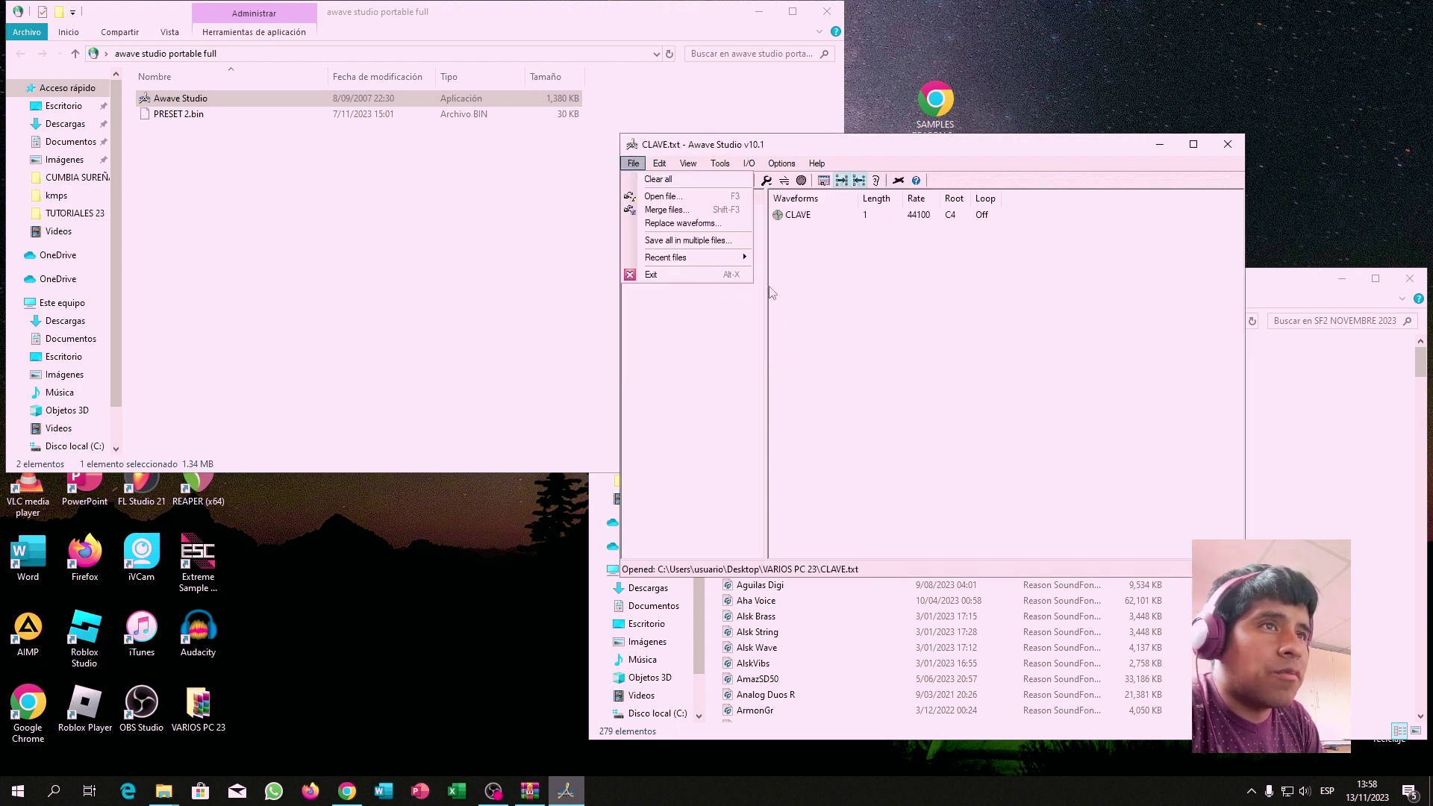
left_click(658, 179)
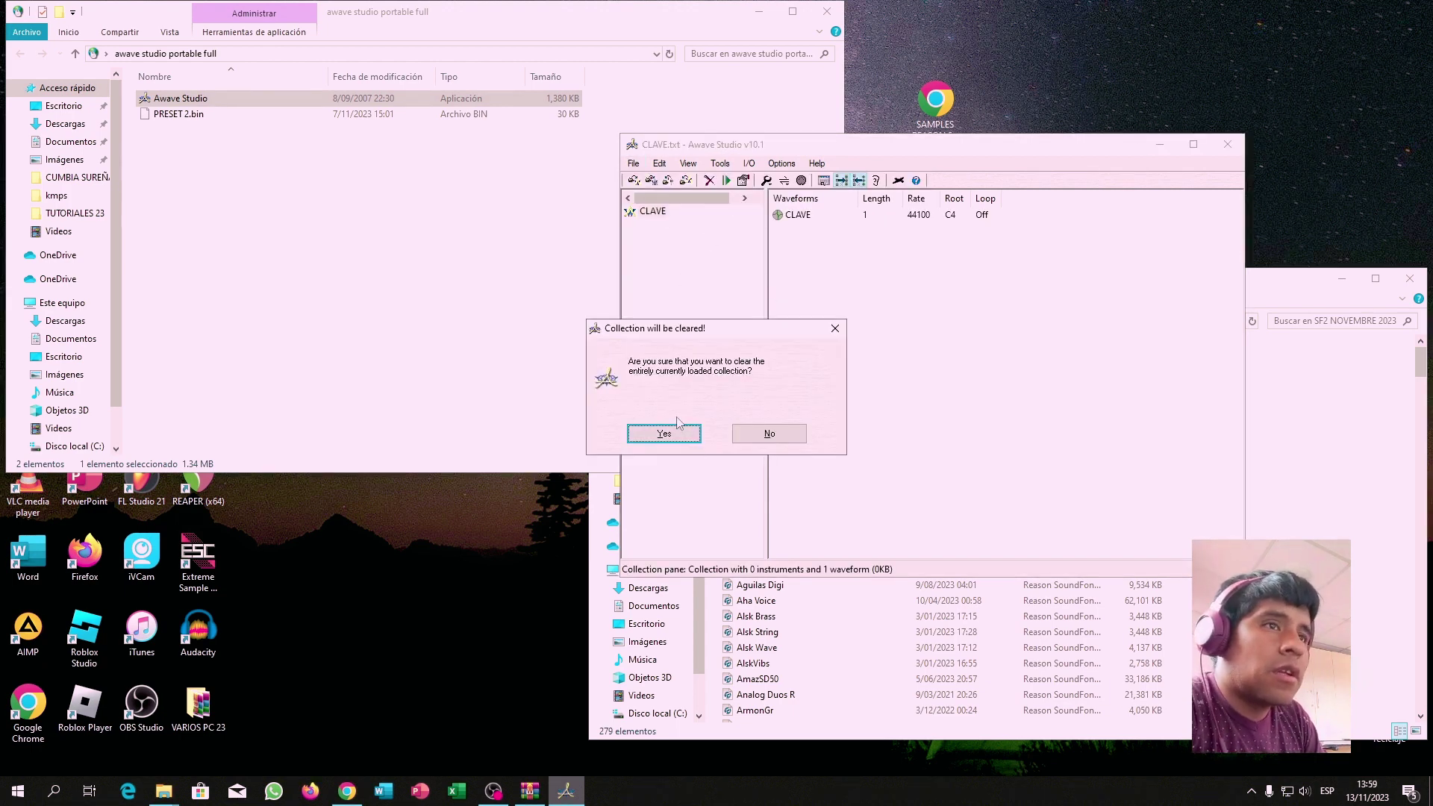
left_click(681, 433)
Step: Load the five SoundFonts from Acordeon Hohner Master through Acordeon Lerida from the SF2 NOVEMBRE 2023 folder and view the Acordeon Lerida waveforms
left_click(633, 163)
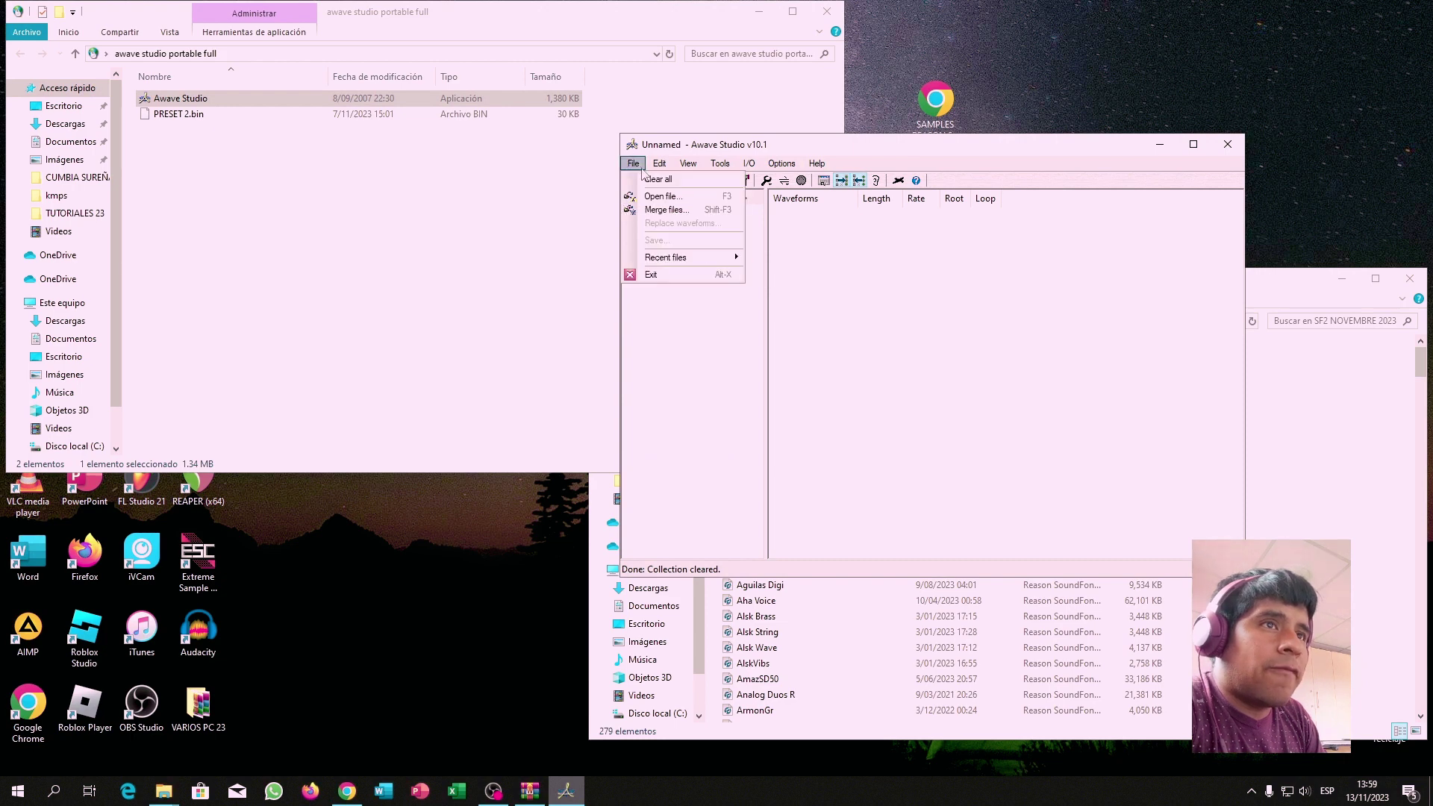
left_click(660, 211)
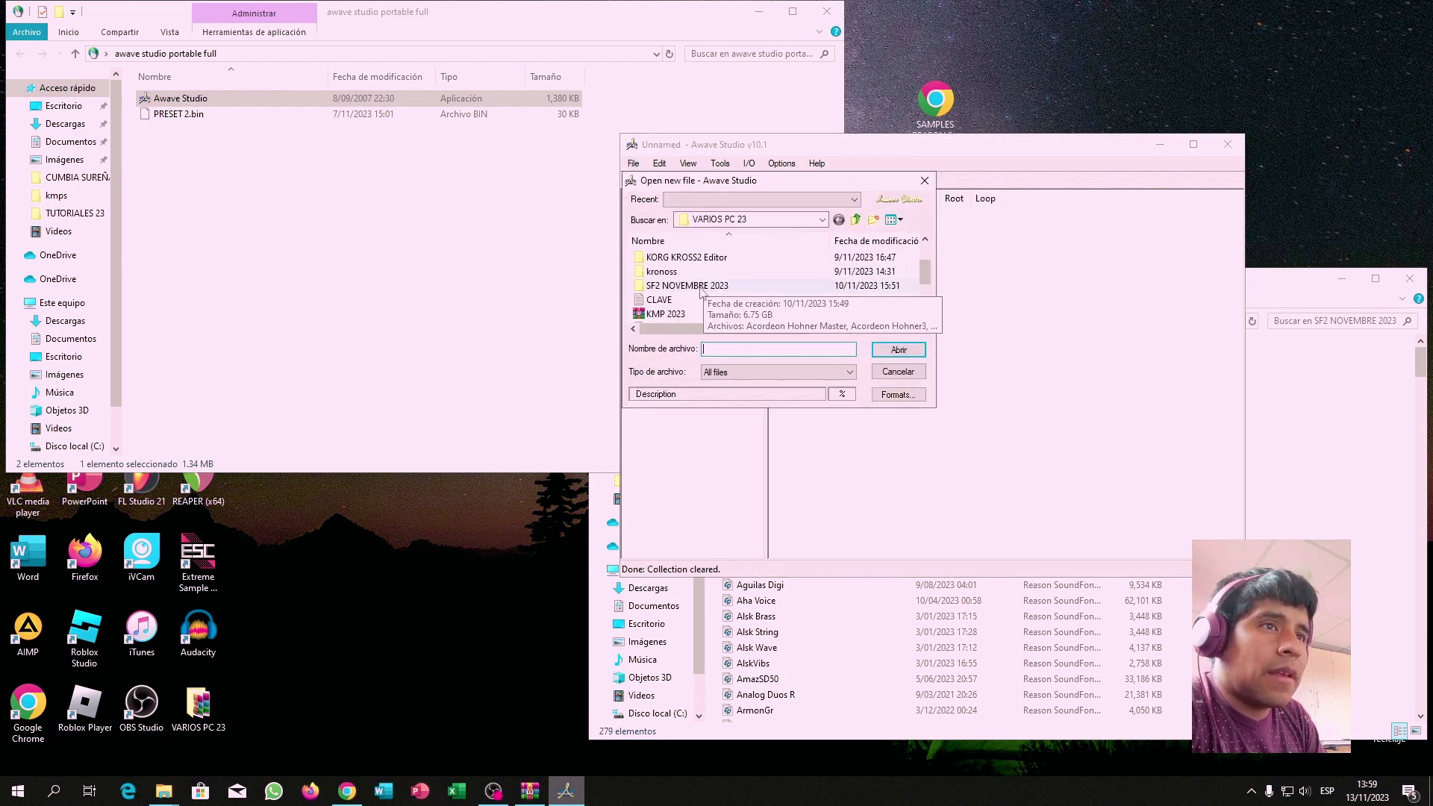
double_click(703, 288)
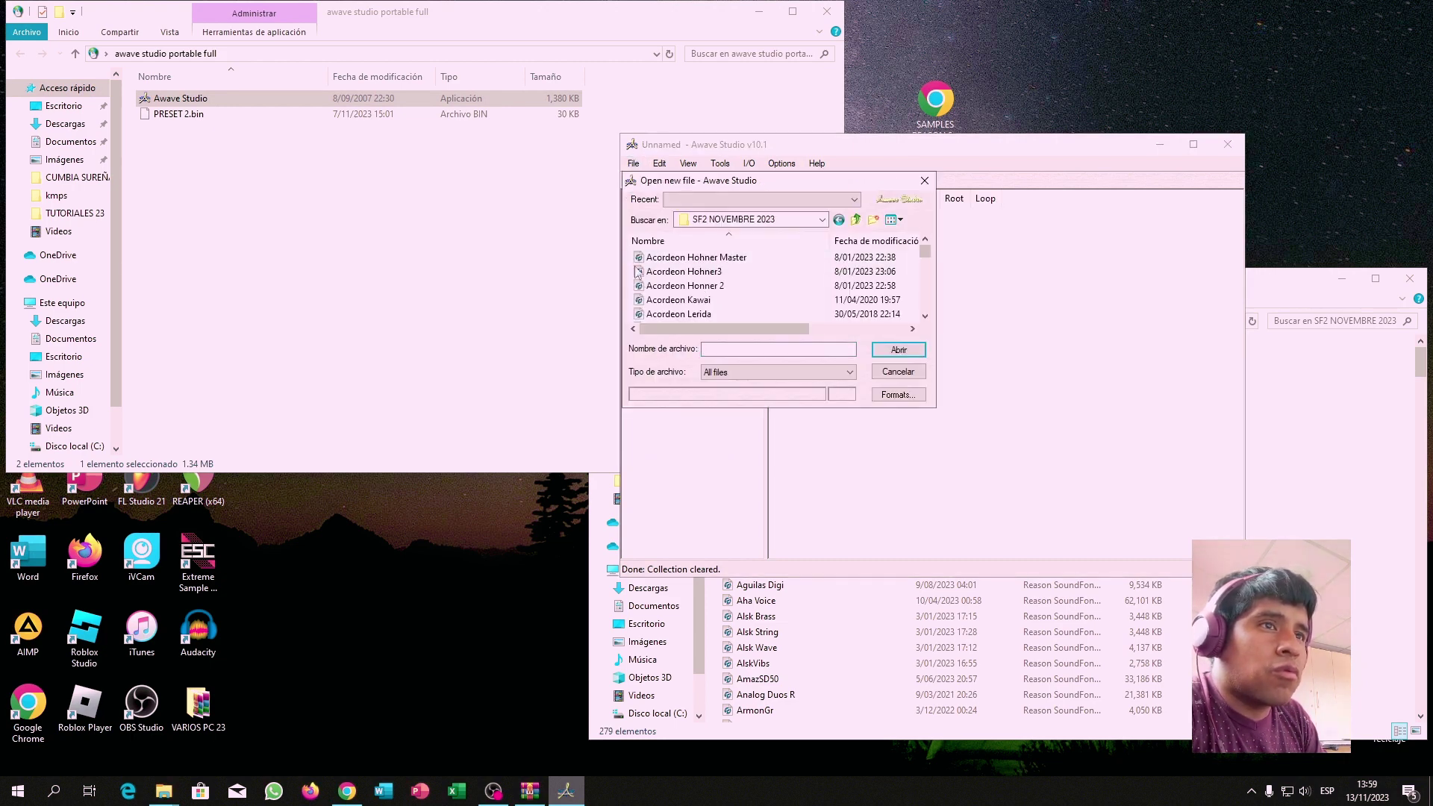
left_click_drag(638, 267, 665, 322)
left_click(899, 349)
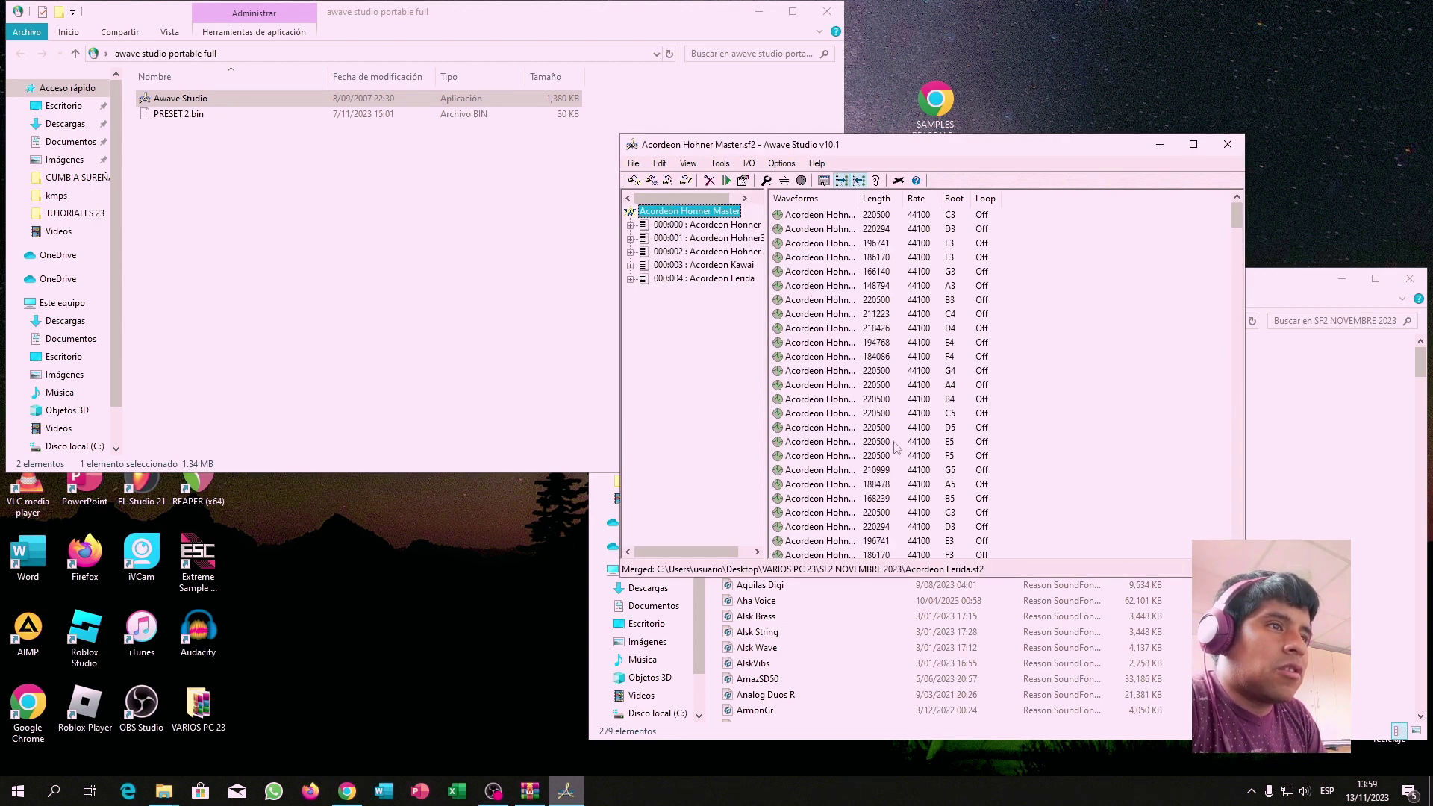
left_click(704, 278)
scroll(851, 381, "down", 3)
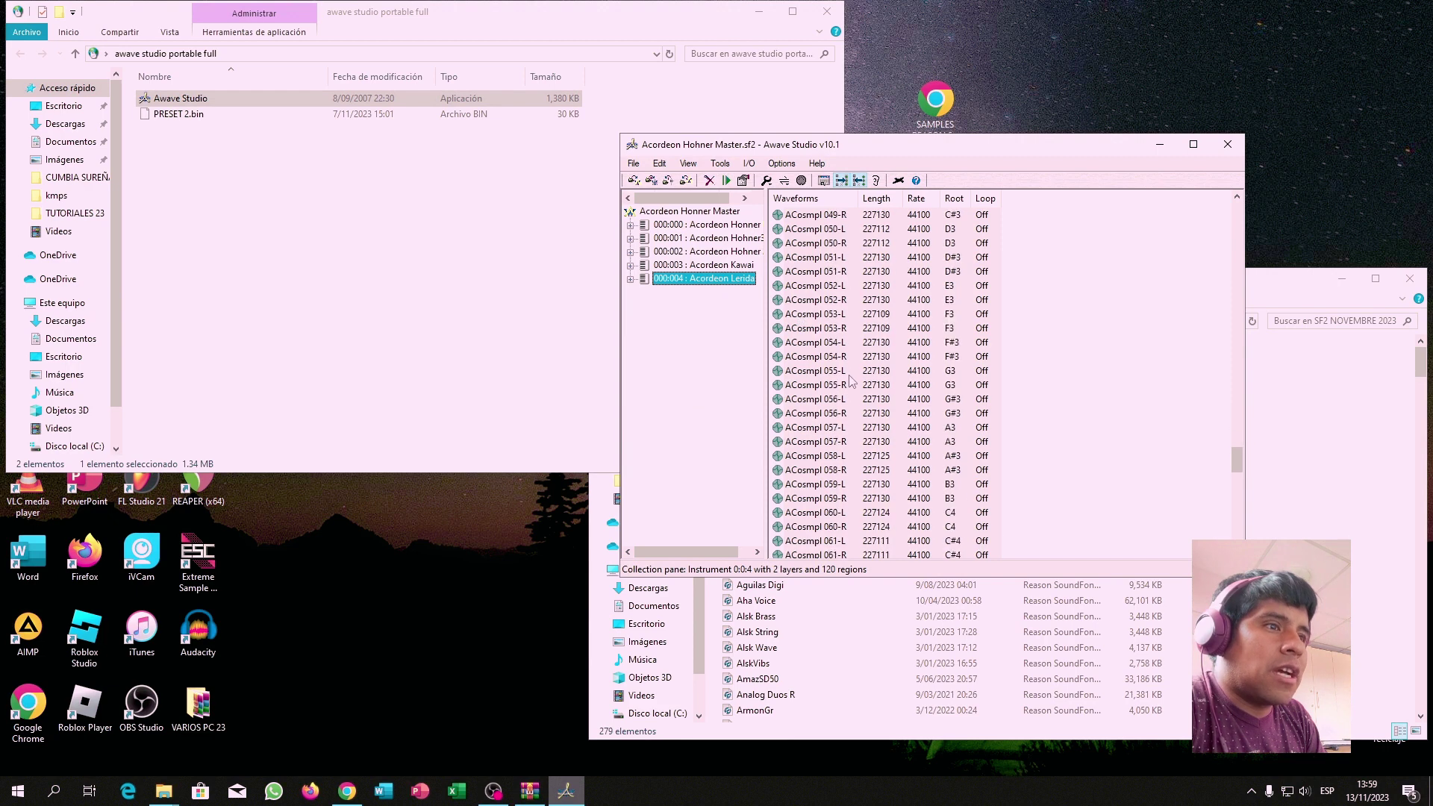
Step: Examine the file types for saving the whole Acordeon Honner Master collection, including KSC - Korg Triton script file, and cancel without saving
left_click(680, 211)
right_click(681, 212)
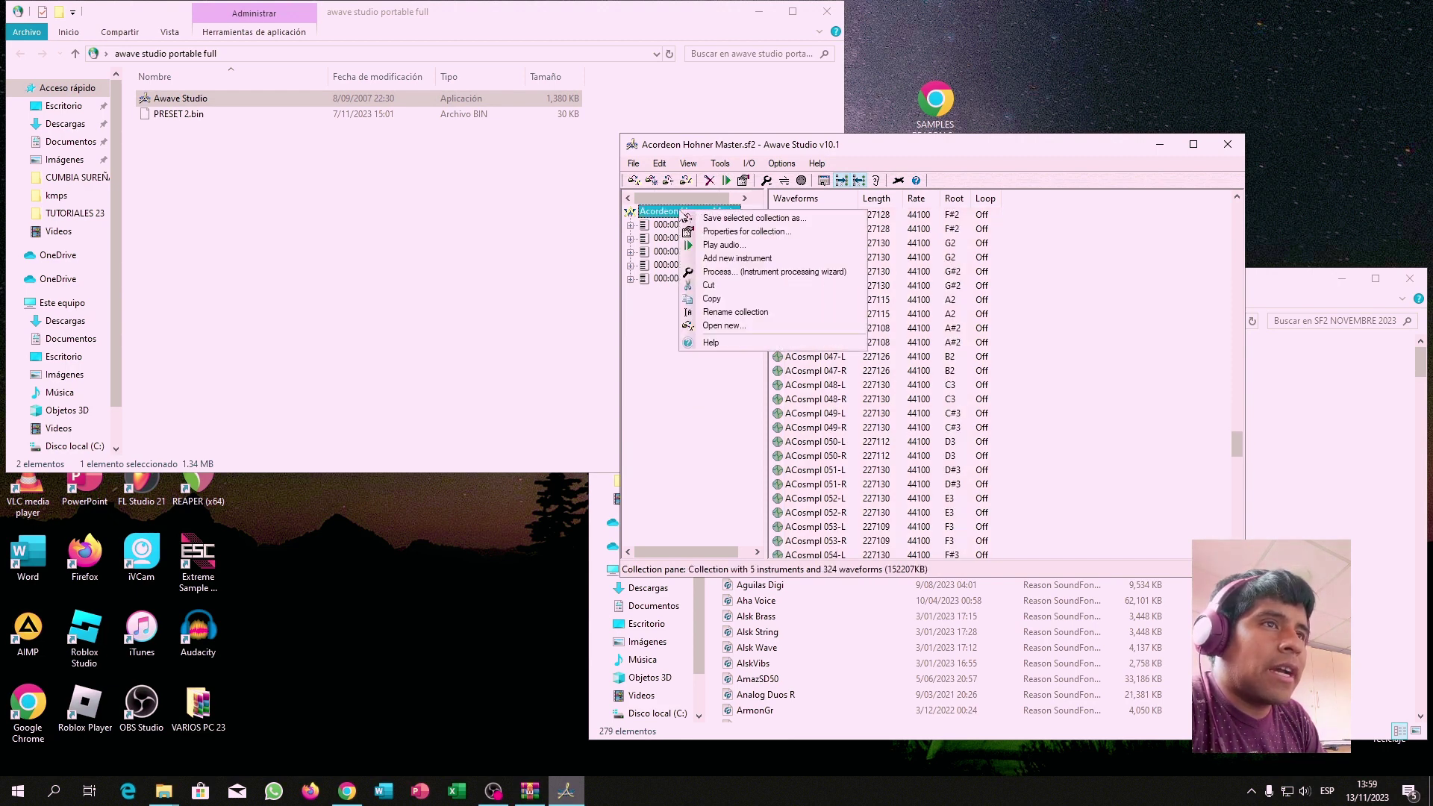
left_click(698, 218)
left_click(738, 377)
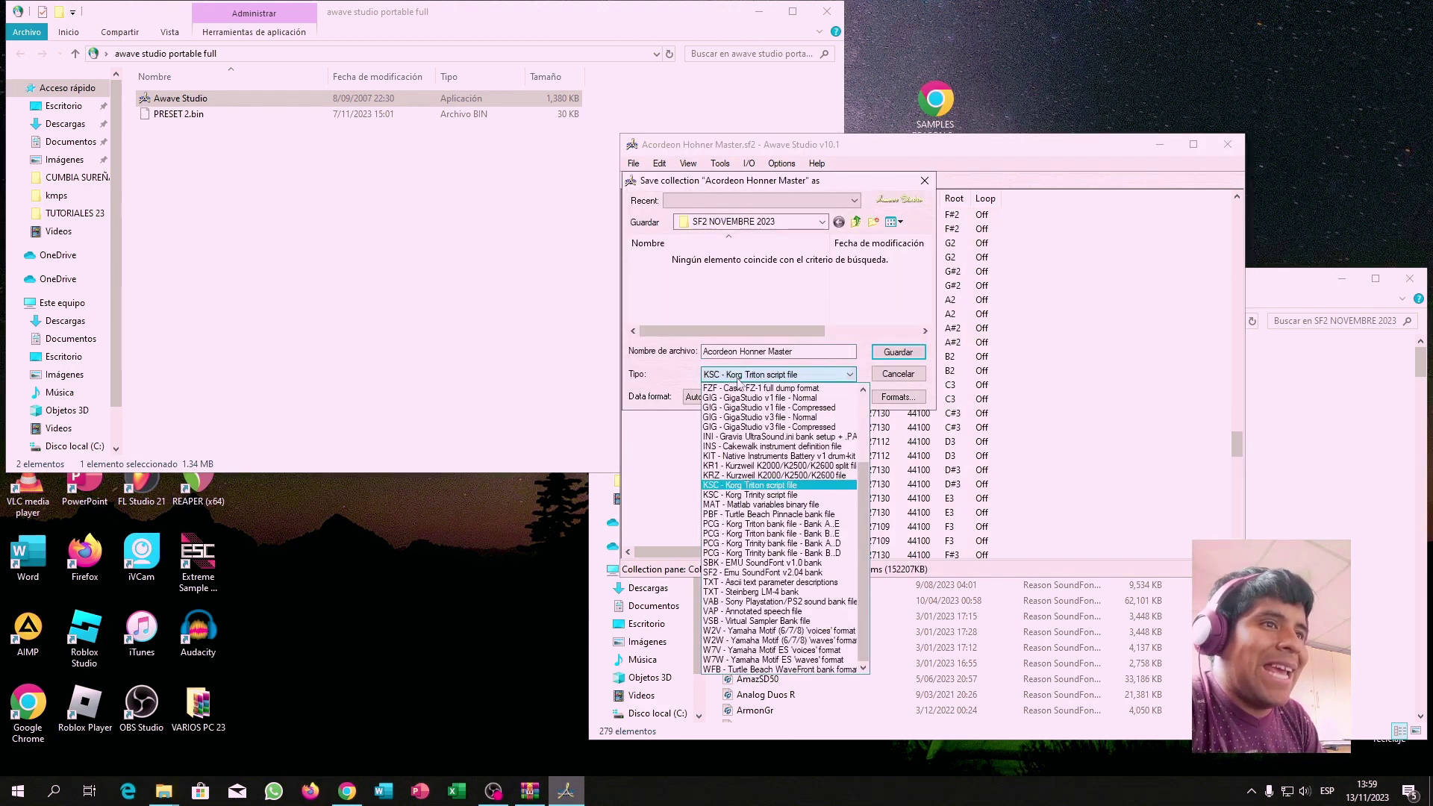
left_click(739, 385)
left_click(925, 181)
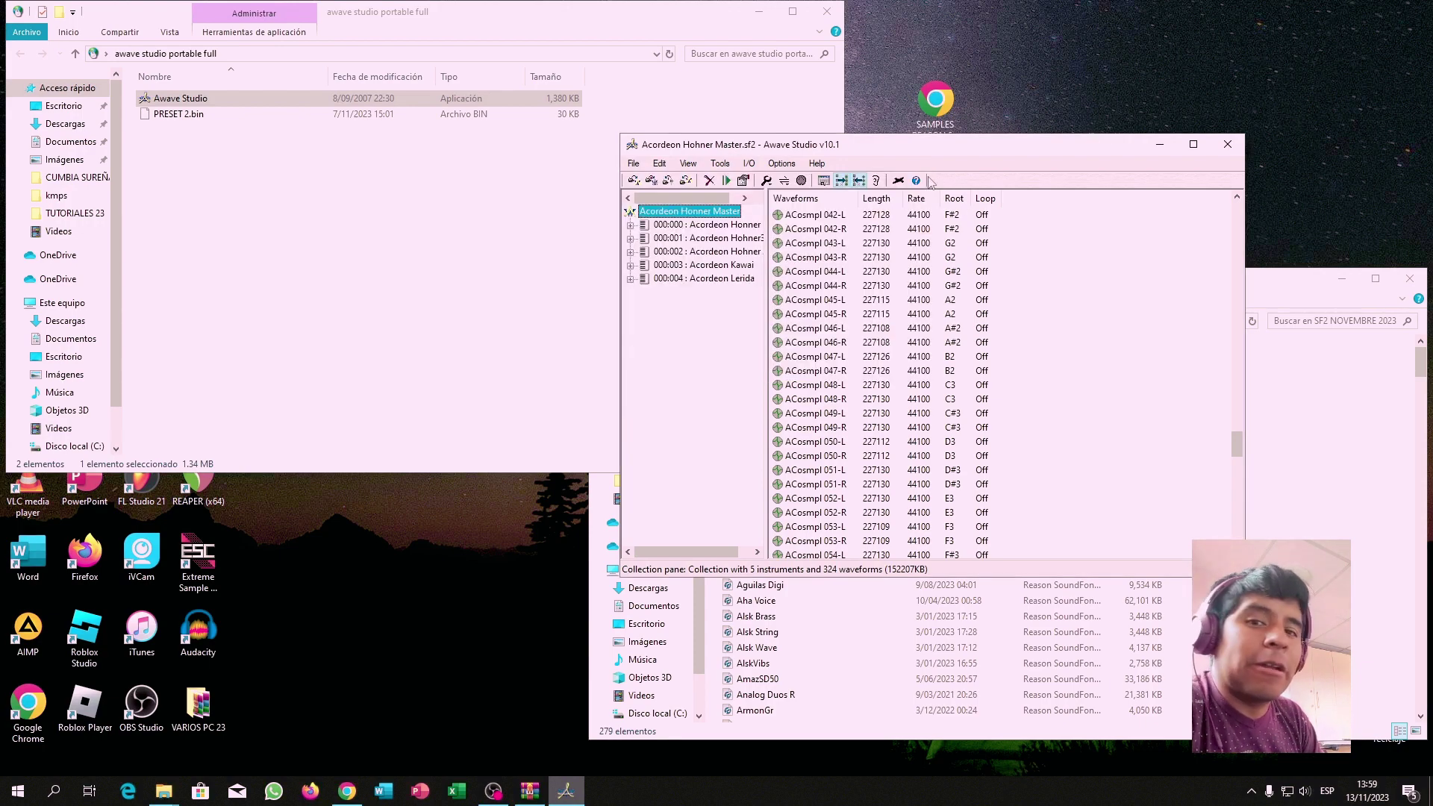
Step: Close Awave Studio, its portable folder window and the SF2 NOVEMBRE 2023 folder window
left_click(1227, 144)
left_click(827, 12)
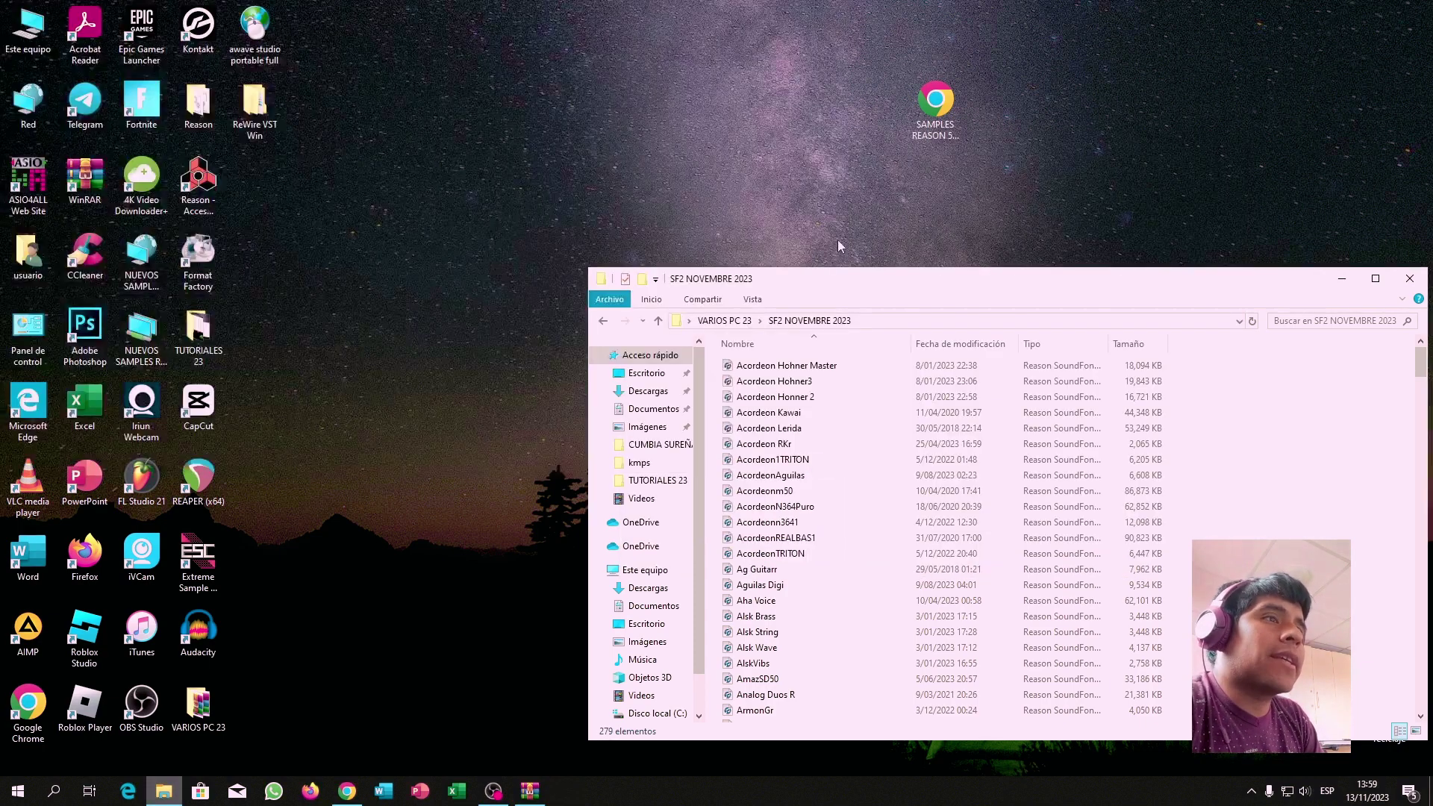
left_click_drag(881, 290, 622, 290)
left_click(1139, 280)
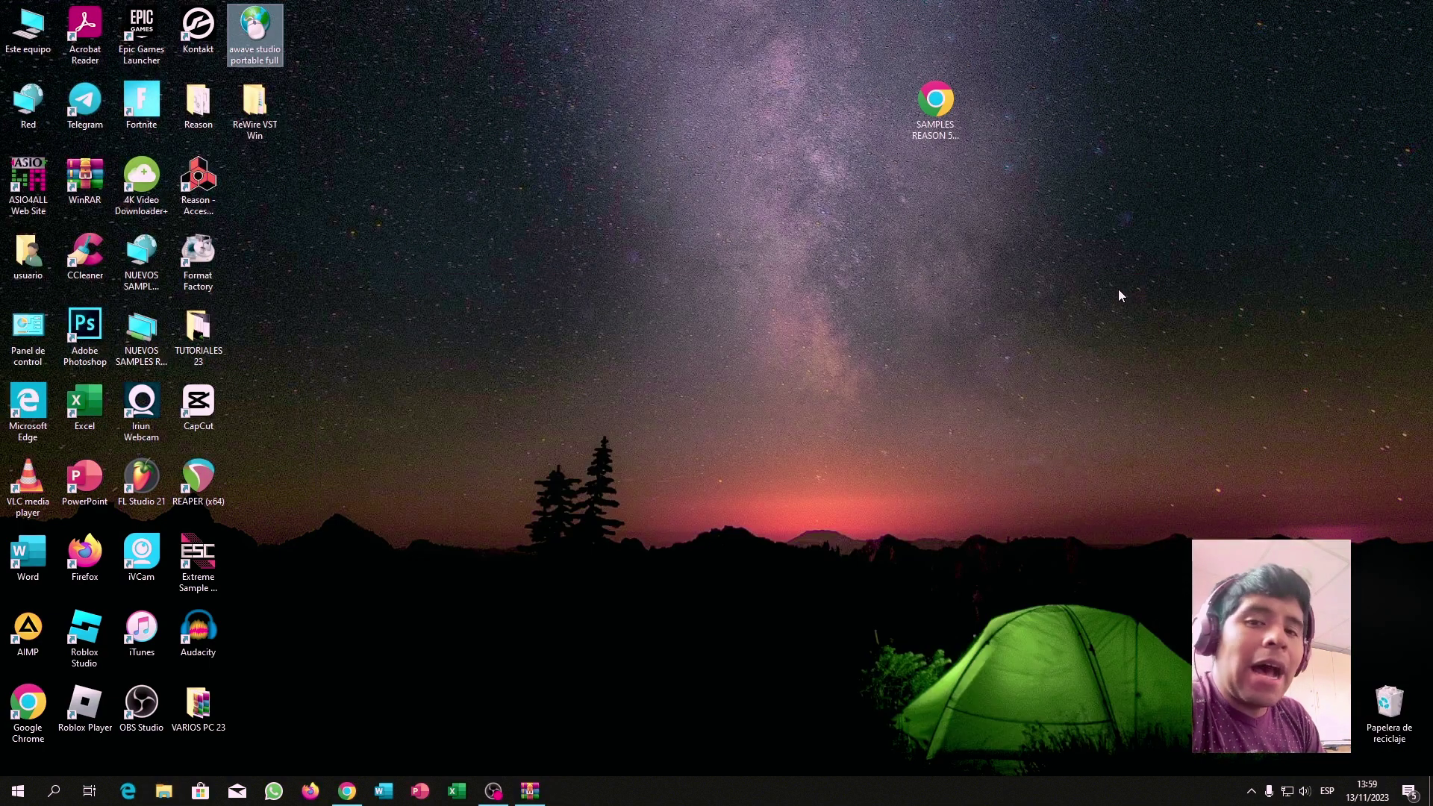